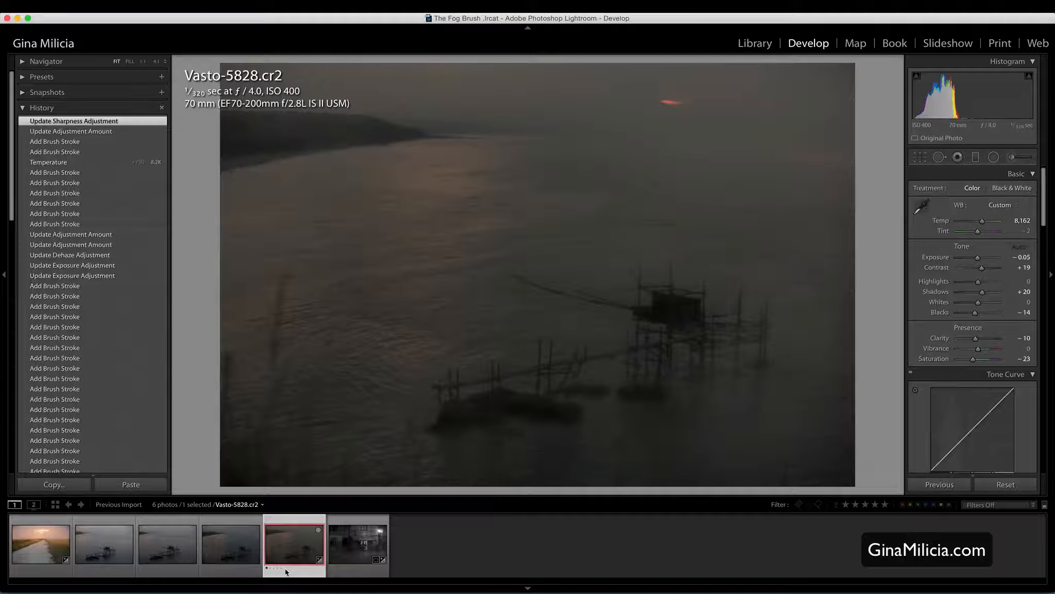
Step: Compare the before and after versions of the pier photo Vasto-5828.cr2 and the country road photo Vasto-5796.cr2
key("backslash")
key("backslash")
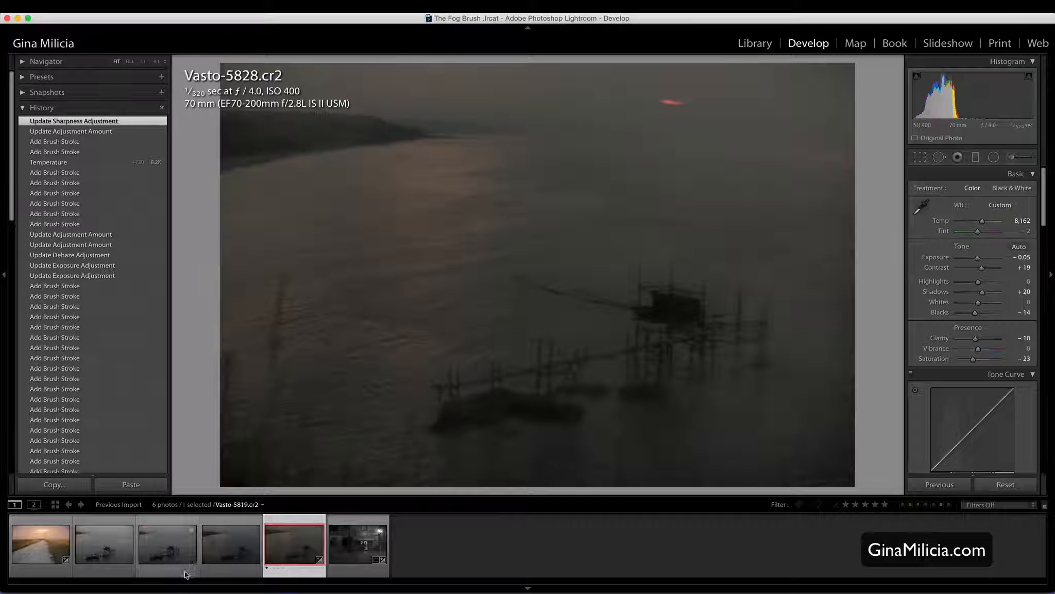
left_click(49, 570)
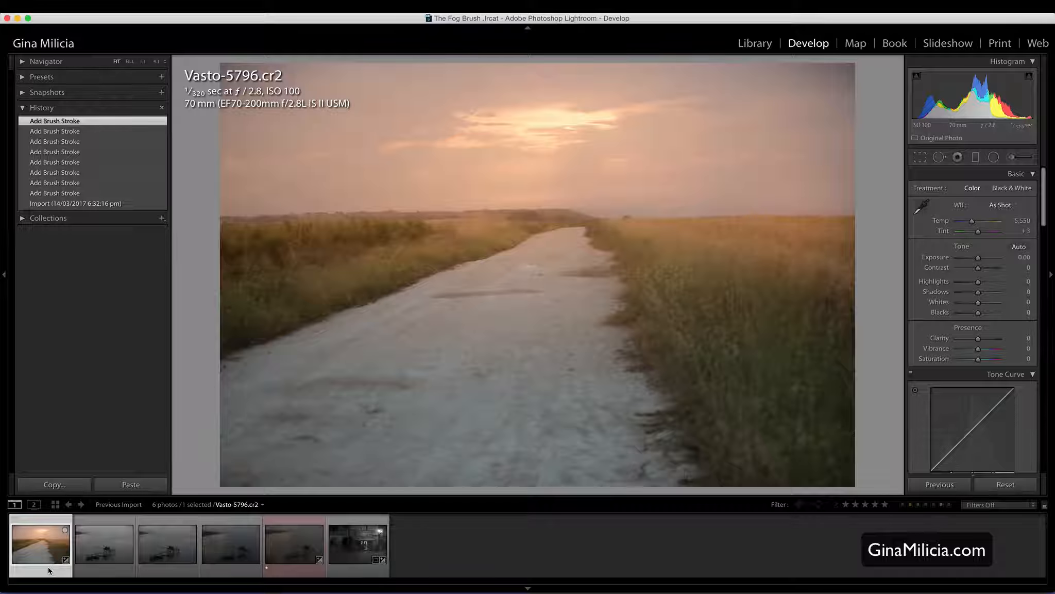
key("backslash")
key("backslash")
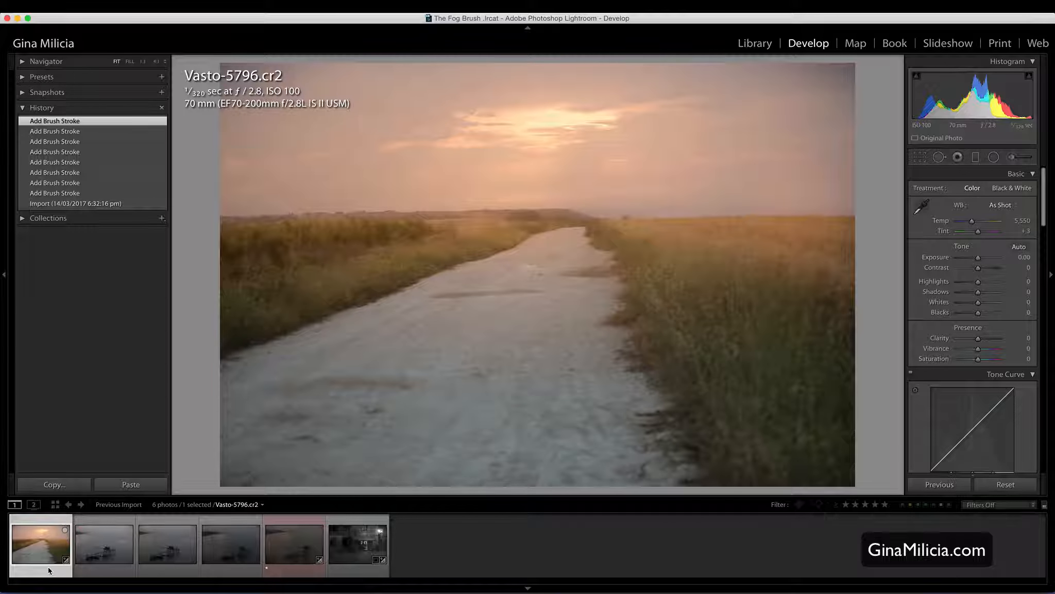
key("backslash")
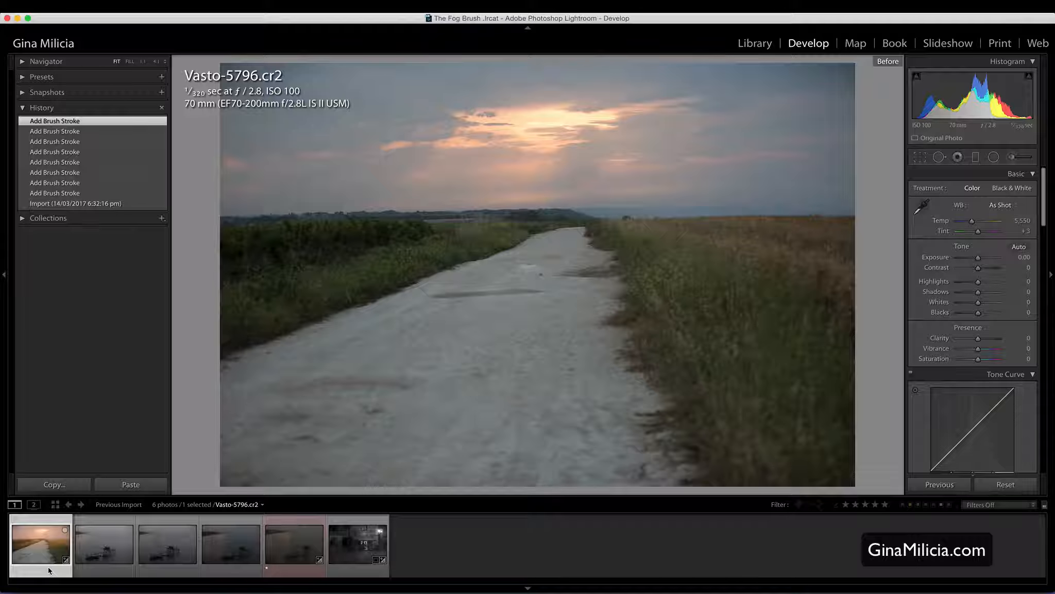
key("backslash")
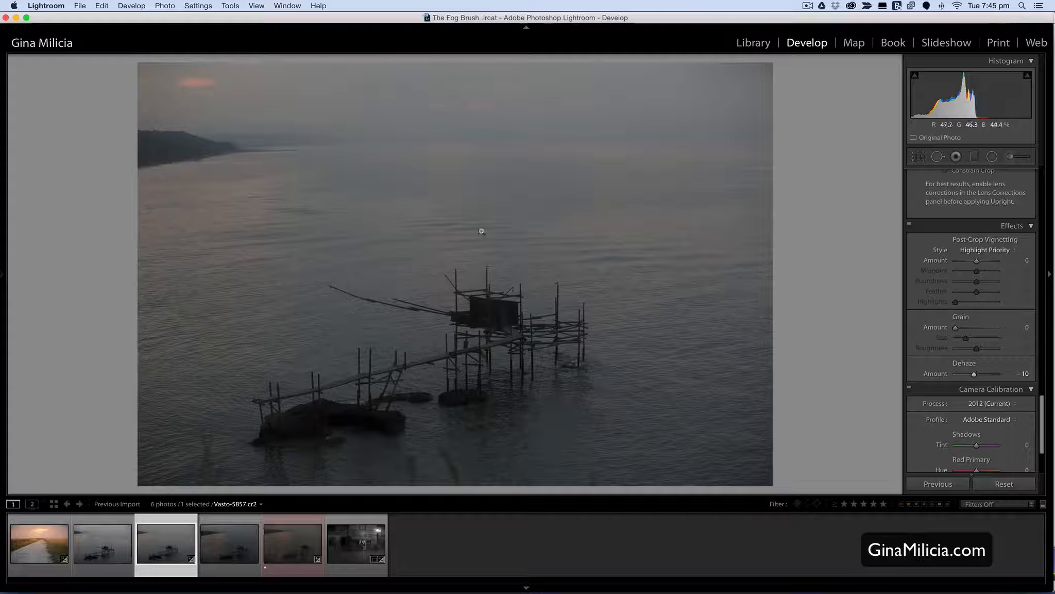
Step: Test the global Dehaze amount on Vasto-5857.cr2 at +81, +76 and -100, and settle on -55
scroll(922, 193, "up", 10)
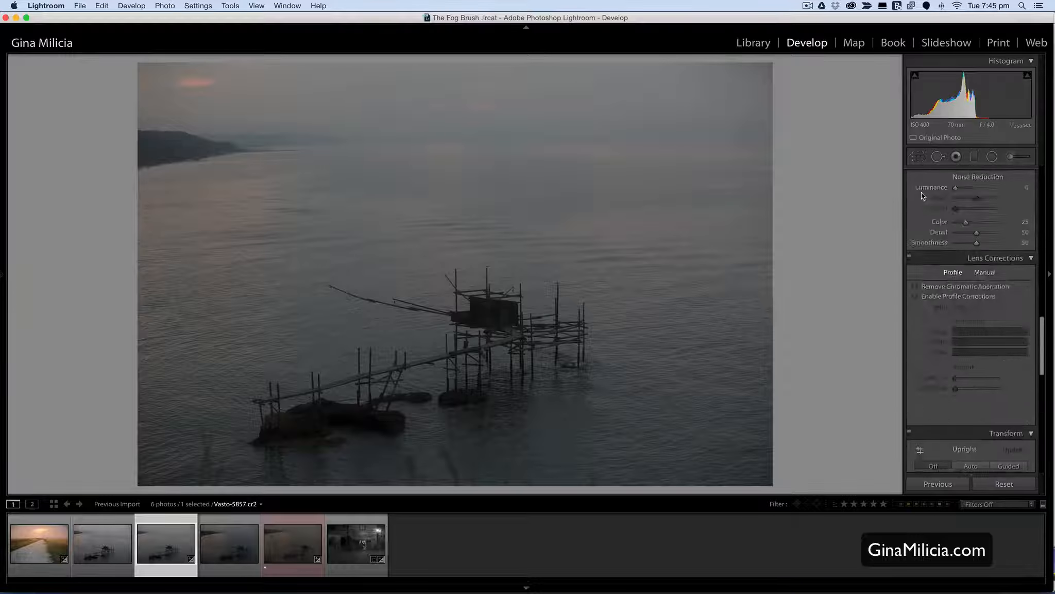
scroll(922, 193, "down", 10)
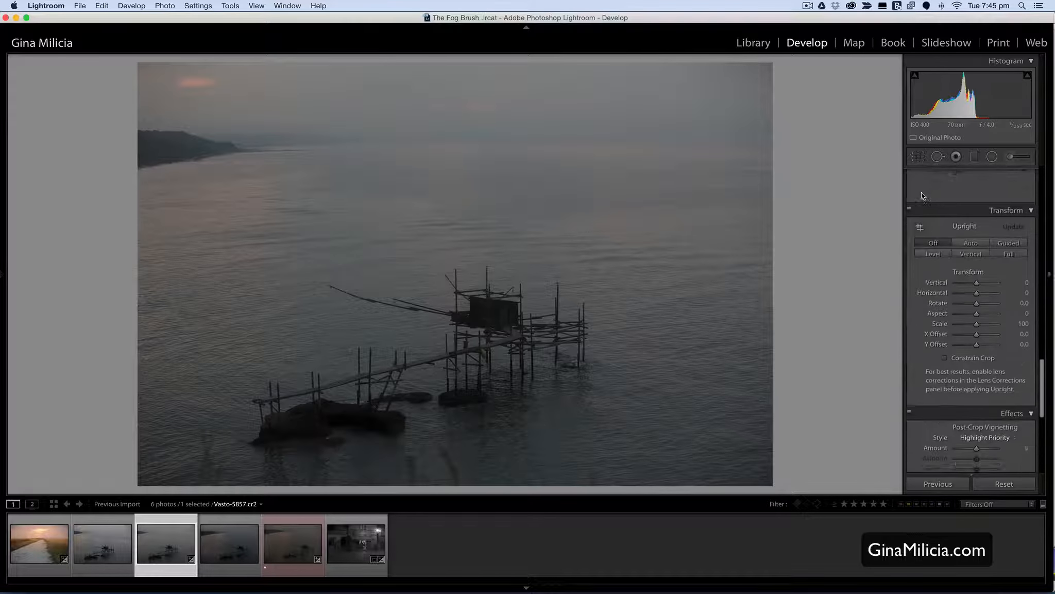
scroll(922, 192, "down", 5)
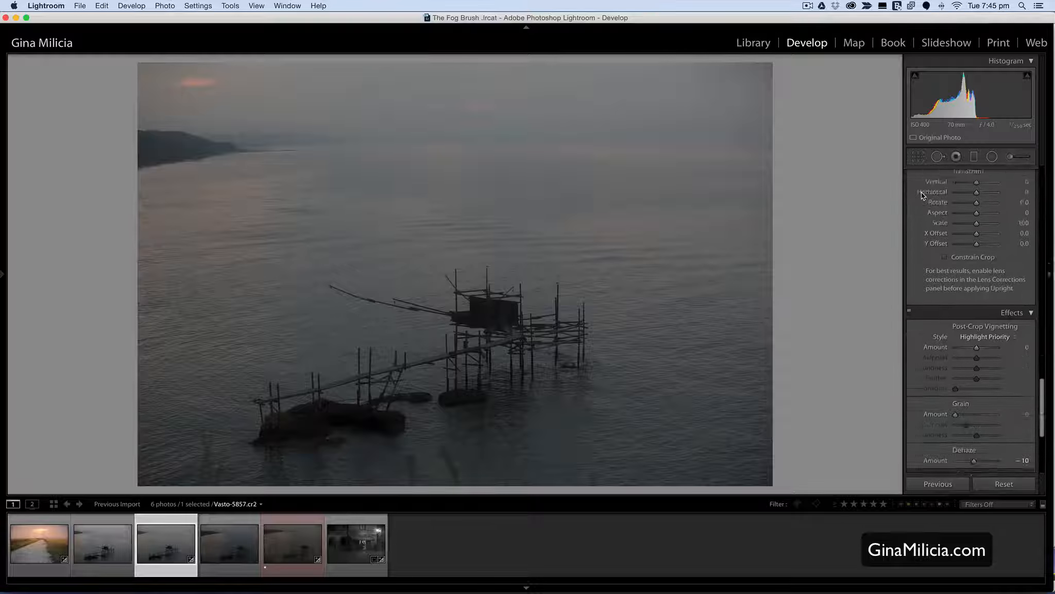
scroll(921, 192, "down", 5)
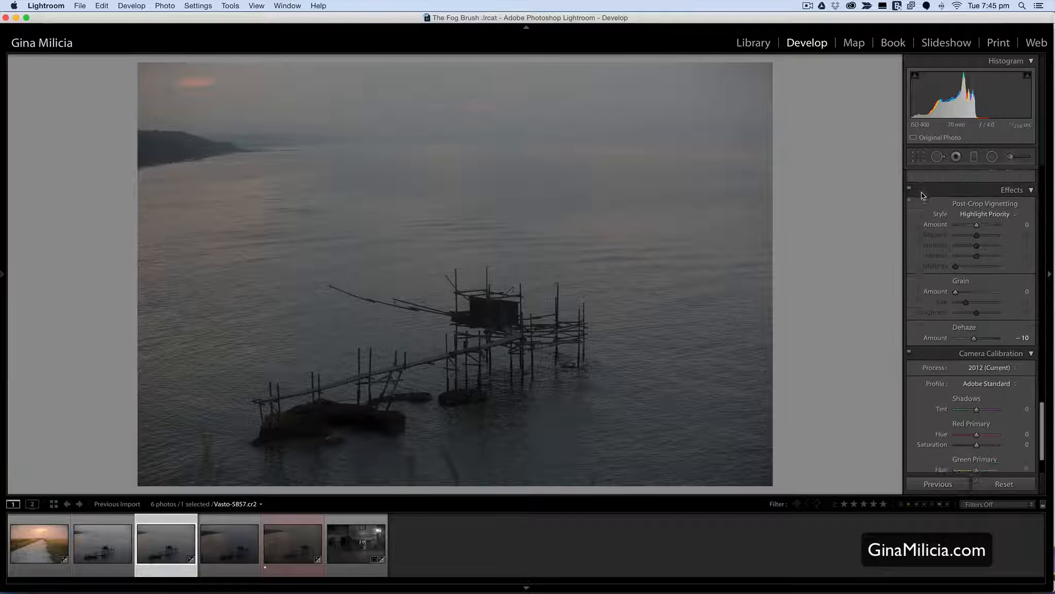
scroll(956, 213, "up", 1)
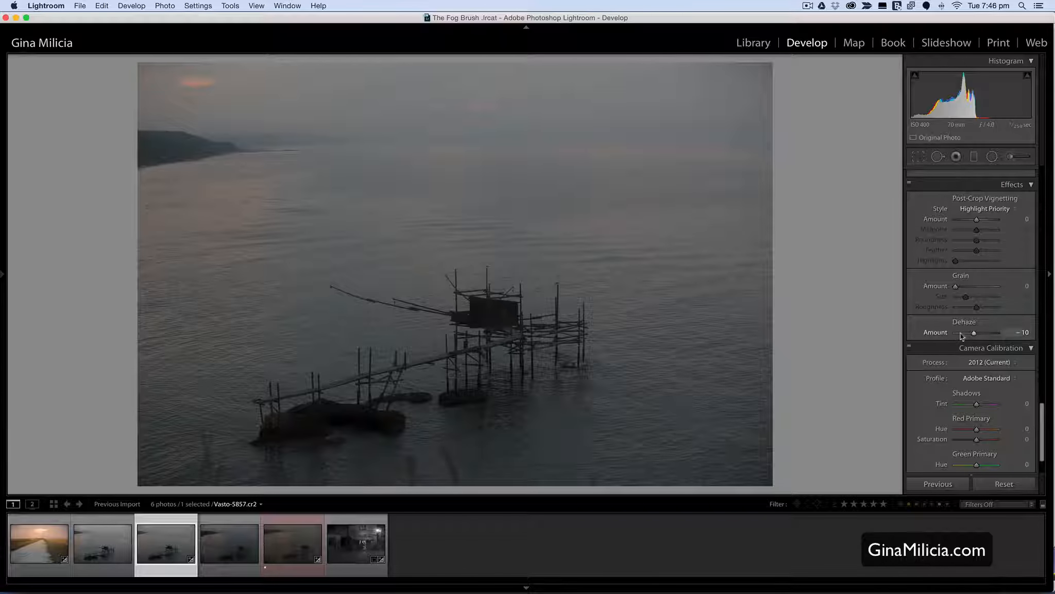
left_click_drag(972, 333, 991, 332)
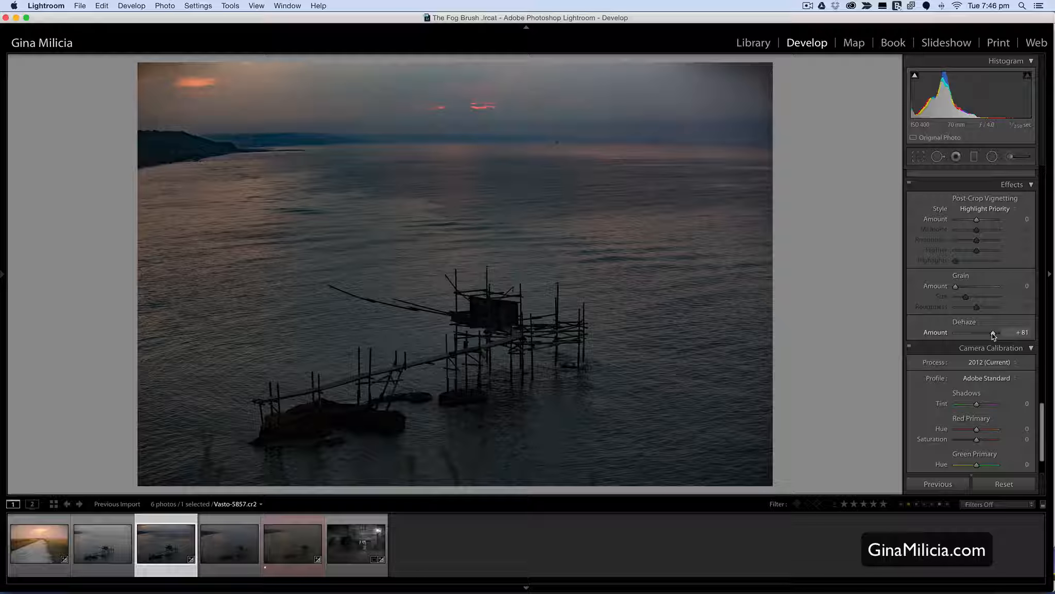
left_click_drag(992, 333, 990, 336)
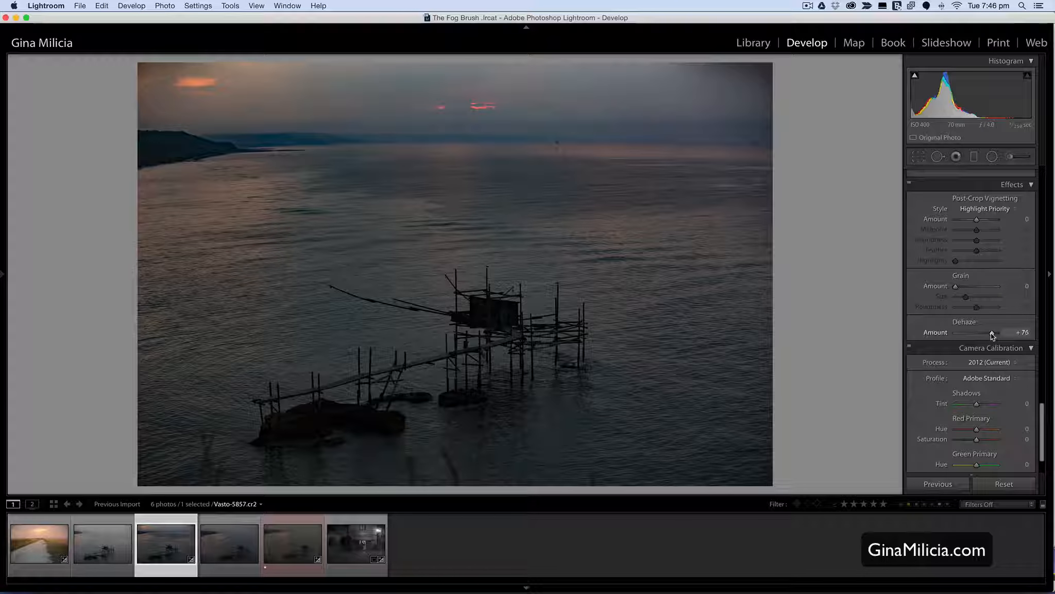
left_click_drag(992, 334, 954, 332)
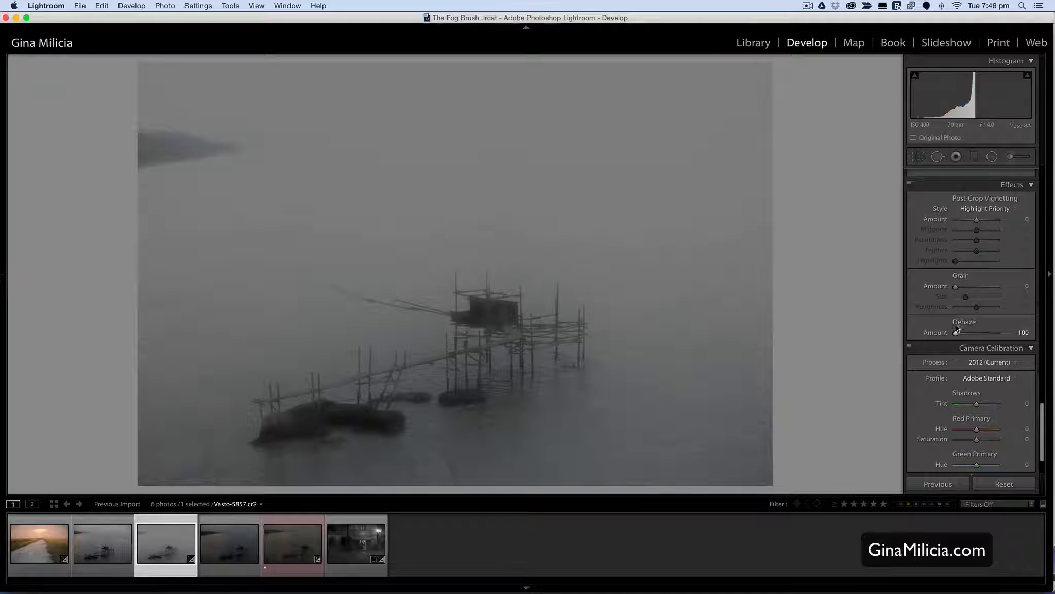
left_click_drag(956, 333, 965, 333)
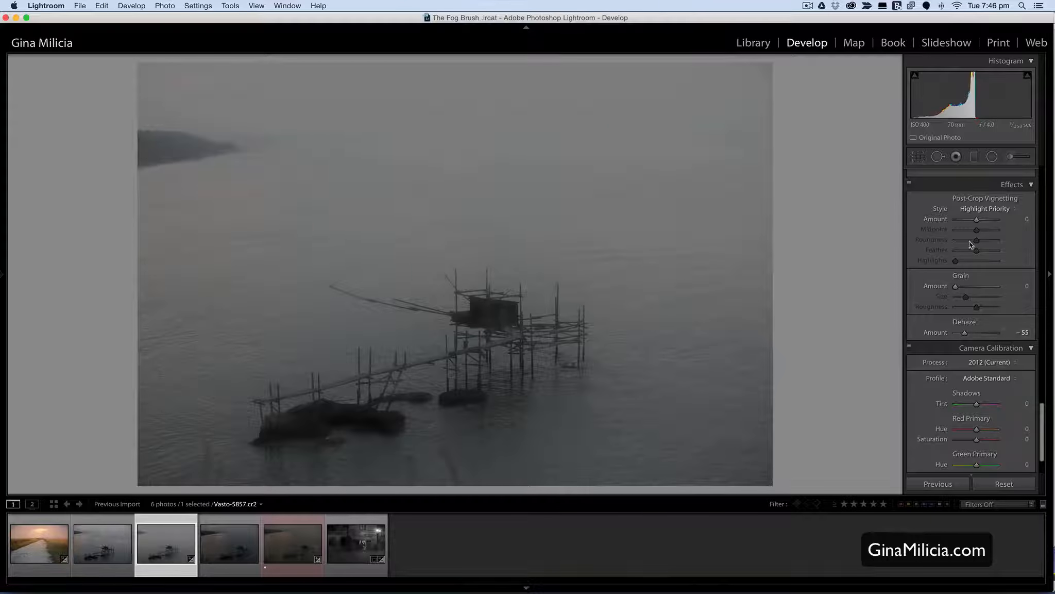
Step: Warm the foggy photo by setting Temp to 8,930 and deepen its Blacks to -22
scroll(982, 240, "up", 1)
scroll(982, 240, "up", 15)
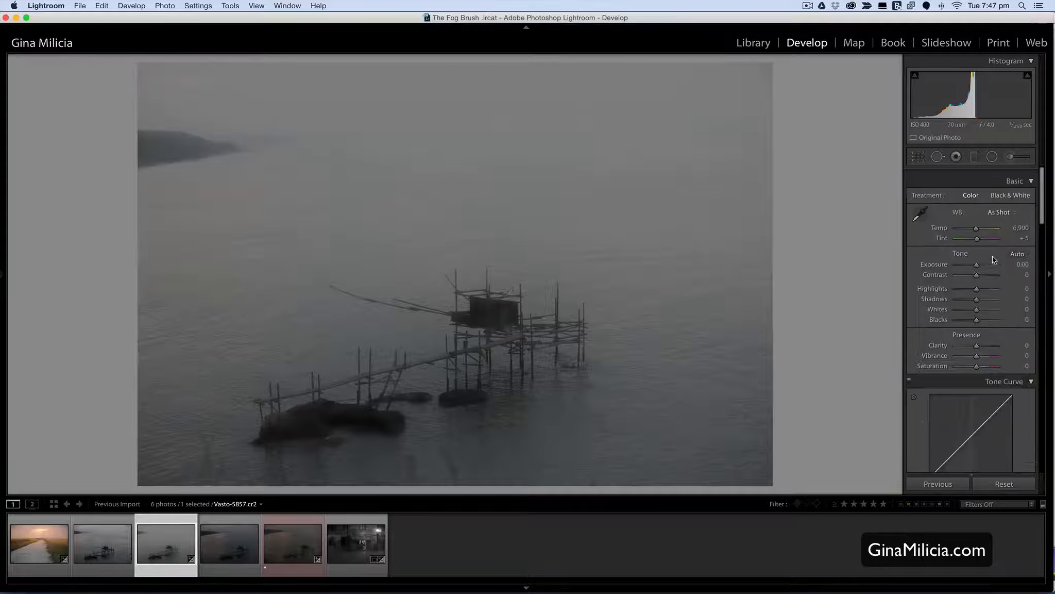
left_click_drag(977, 221, 982, 221)
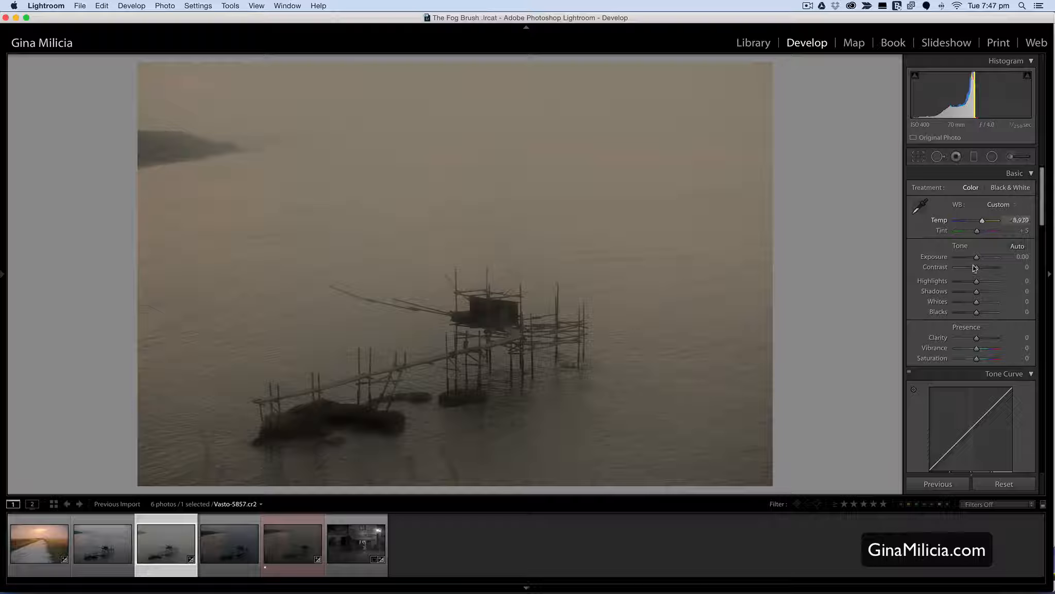
scroll(972, 266, "down", 1)
left_click_drag(977, 307, 972, 307)
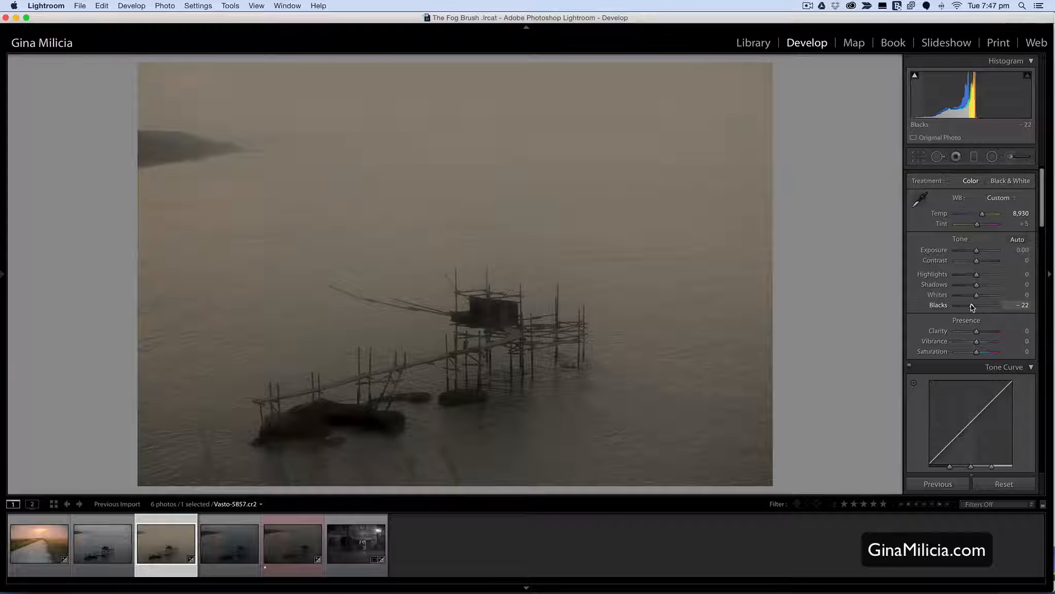
Step: Compare the before and after versions of the warmed photo and review its Dehaze amount
key("backslash")
key("backslash")
key("backslash")
key("backslash")
scroll(978, 315, "down", 10)
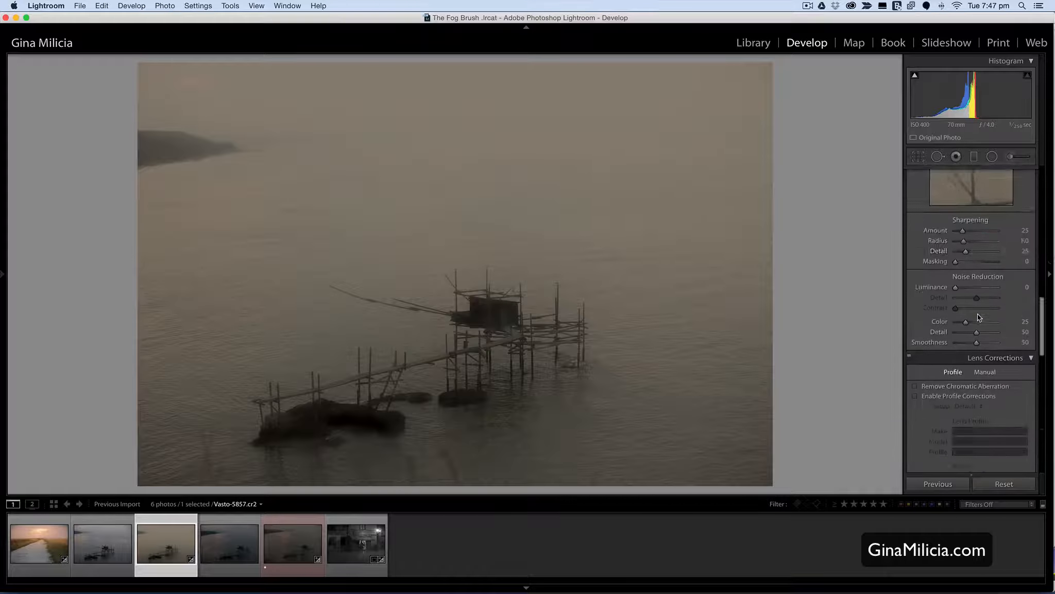
scroll(978, 315, "down", 15)
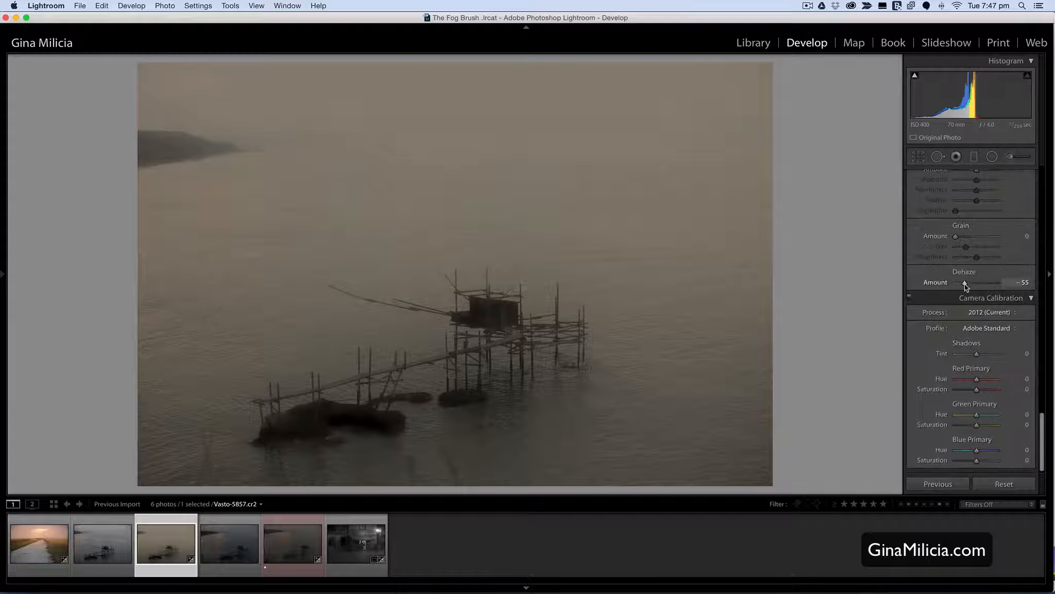
scroll(966, 283, "up", 10)
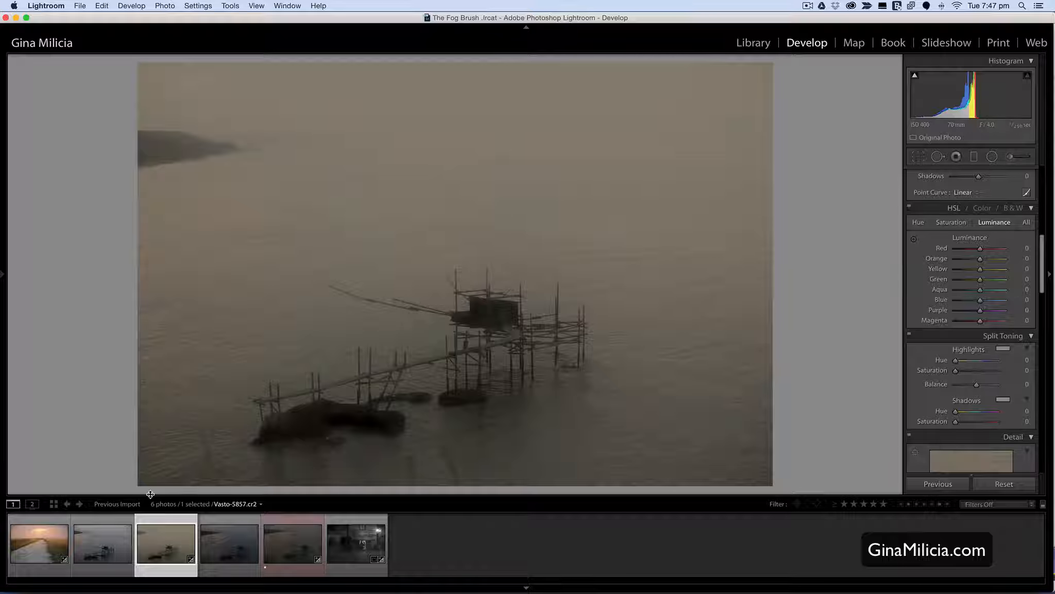
Step: Open the unedited pier photo Vasto.cr2 and set up an Adjustment Brush with Dehaze at -51
left_click(117, 564)
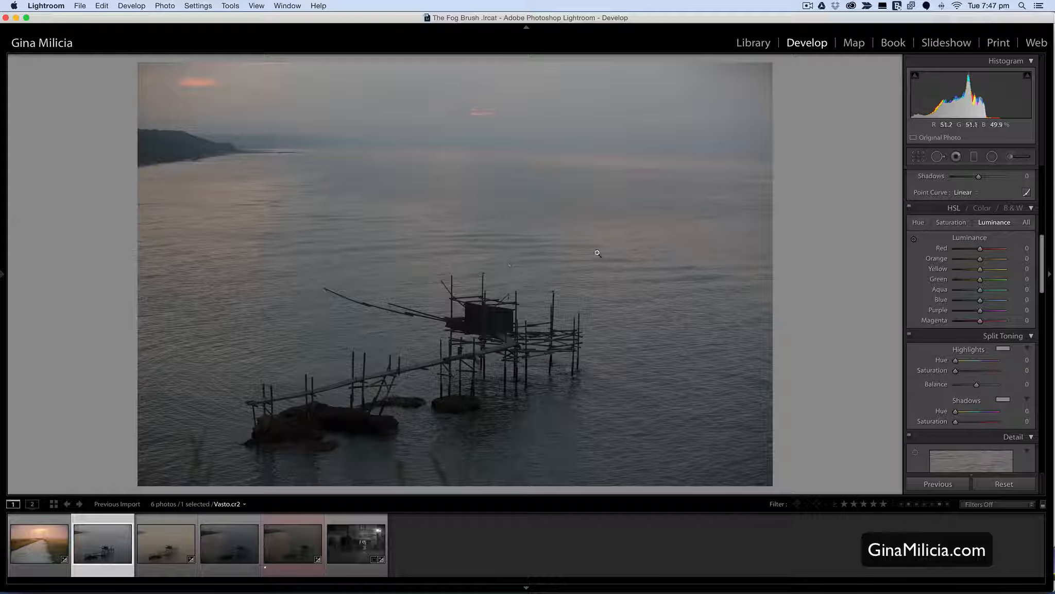
left_click(1011, 157)
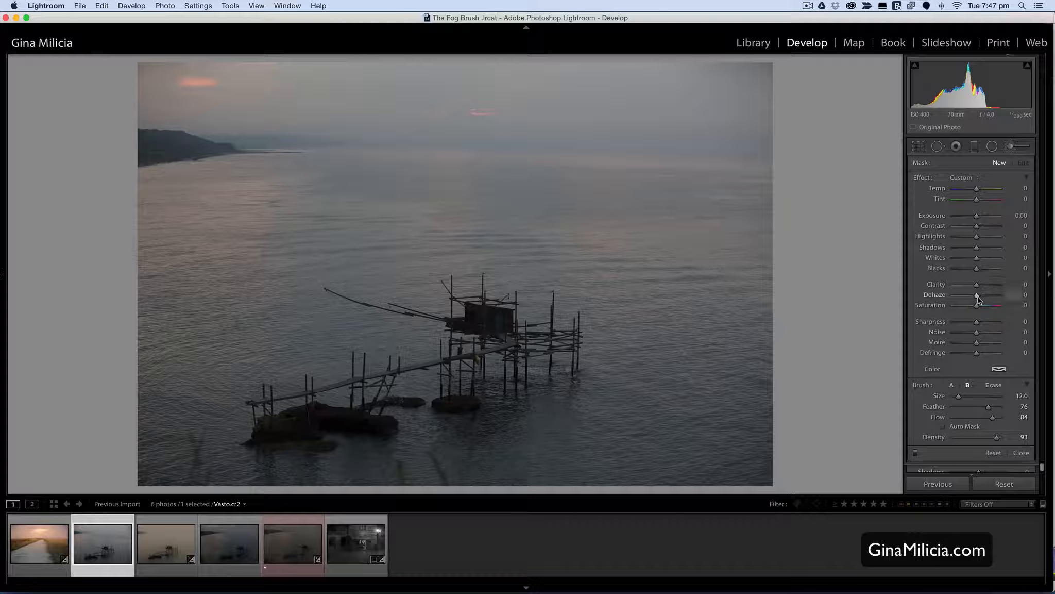
left_click_drag(977, 297, 965, 295)
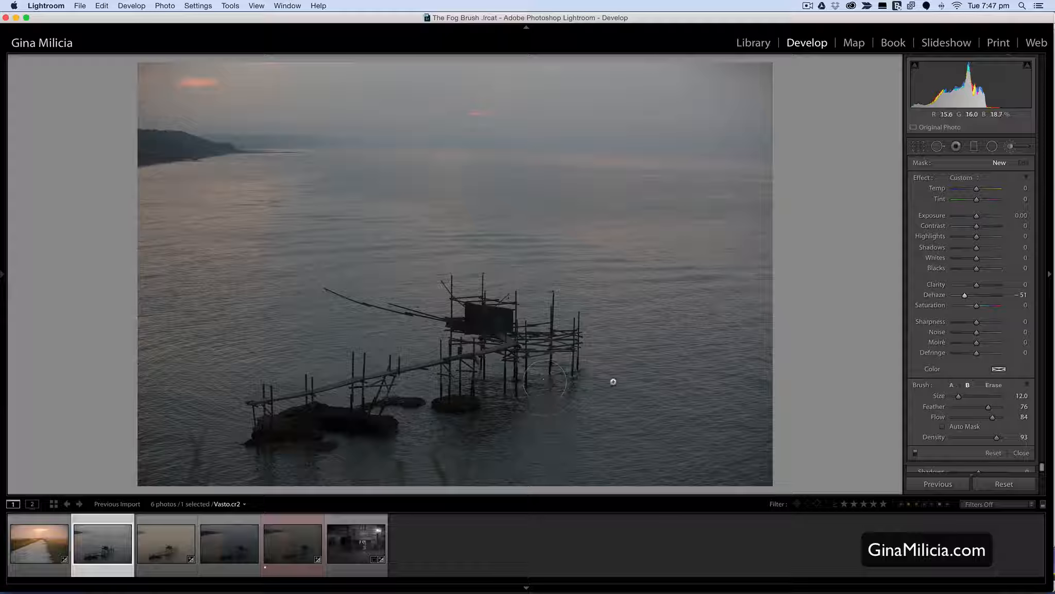
Step: Paint patches of fog with the size 12 brush on the water around the pier and beside the rocks
mouse_move(562, 384)
left_mouse_down()
mouse_move(545, 365)
mouse_move(589, 363)
mouse_move(489, 396)
mouse_move(419, 373)
mouse_move(430, 399)
mouse_move(263, 432)
mouse_move(252, 443)
mouse_move(332, 449)
mouse_move(468, 428)
left_mouse_up()
mouse_move(618, 355)
left_mouse_down()
mouse_move(678, 351)
mouse_move(688, 376)
mouse_move(657, 404)
left_mouse_up()
mouse_move(583, 410)
left_mouse_down()
mouse_move(564, 436)
mouse_move(487, 413)
mouse_move(446, 415)
left_mouse_up()
left_click_drag(197, 407, 230, 424)
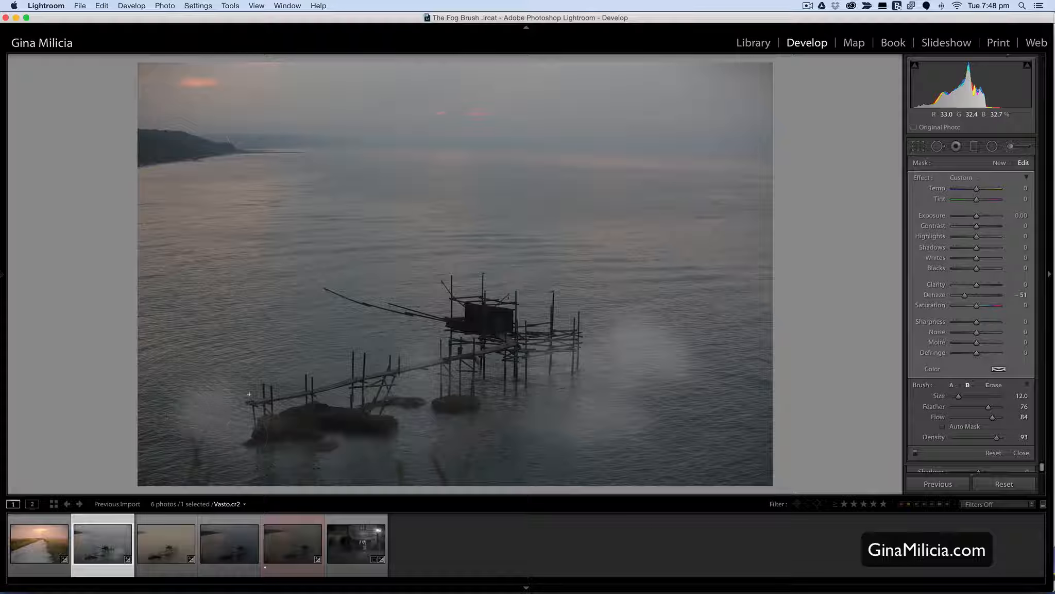
Step: Enlarge the brush to size 31 and paint fog over the sky, the open sea and the water around the pier
scroll(196, 161, "up", 5)
mouse_move(196, 161)
left_mouse_down()
mouse_move(751, 162)
mouse_move(776, 155)
mouse_move(781, 122)
mouse_move(779, 101)
mouse_move(458, 103)
mouse_move(234, 77)
left_mouse_up()
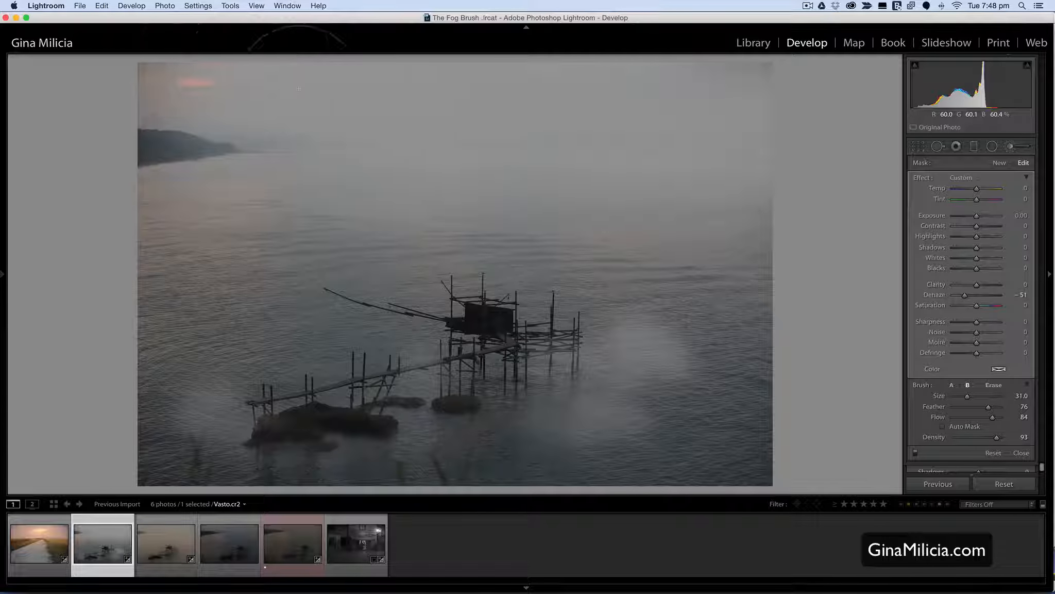
mouse_move(621, 205)
left_mouse_down()
mouse_move(711, 284)
mouse_move(580, 314)
mouse_move(656, 384)
left_mouse_up()
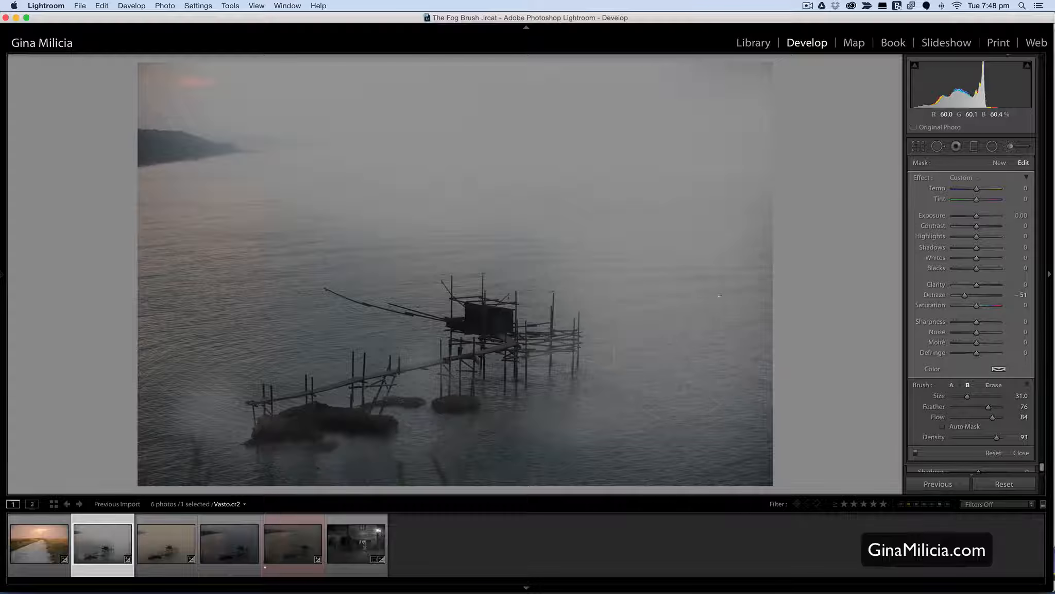
mouse_move(583, 360)
left_mouse_down()
mouse_move(422, 345)
mouse_move(314, 314)
mouse_move(390, 254)
left_mouse_up()
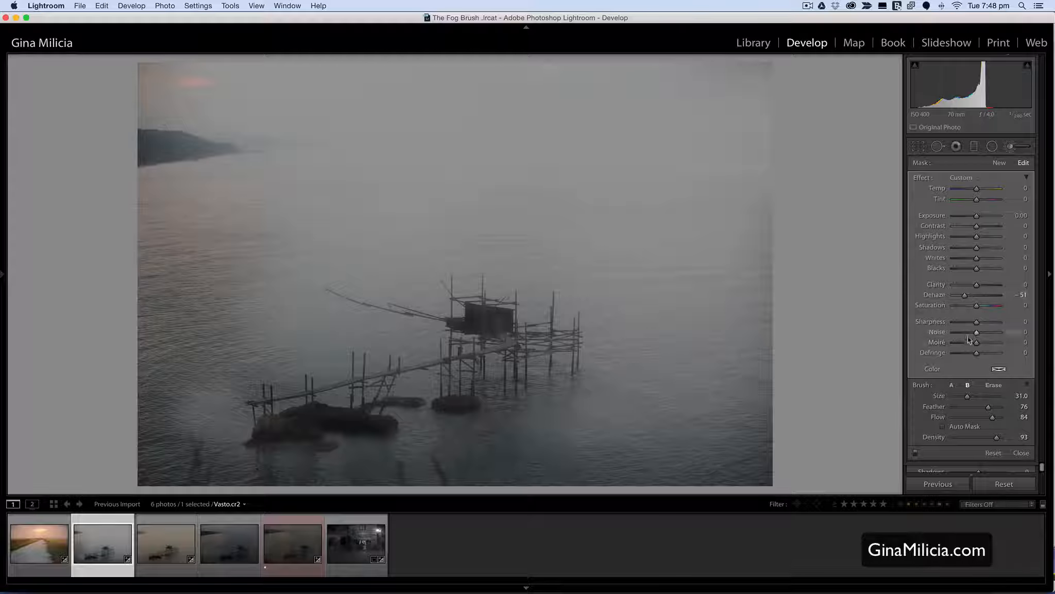
Step: Set the fog brush's Noise to 55 and Temp to 60, and brush more fog over the water below the pier
left_click_drag(982, 331, 989, 331)
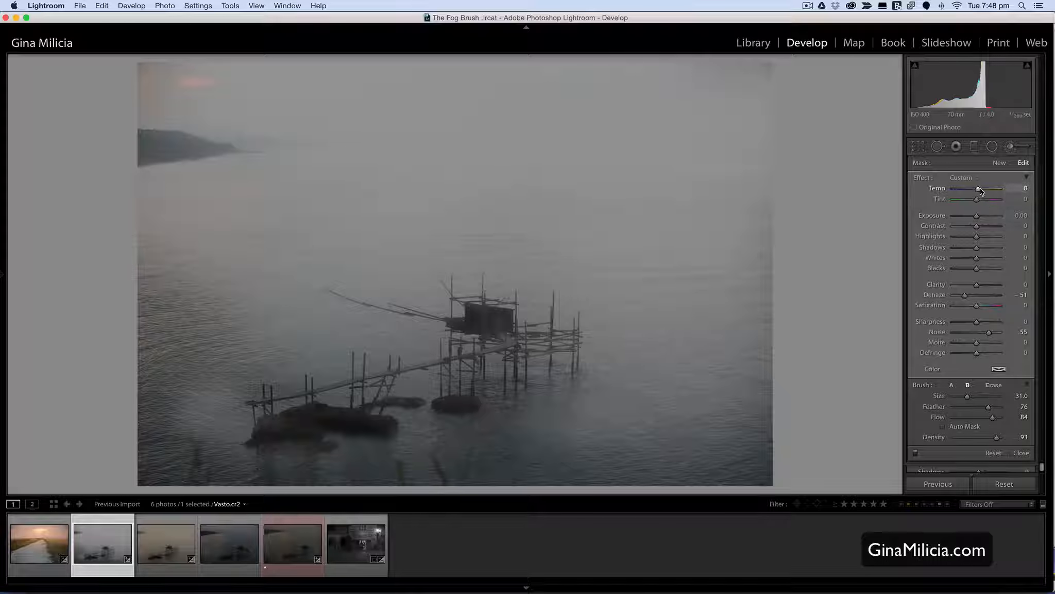
left_click_drag(988, 188, 990, 189)
mouse_move(579, 430)
left_mouse_down()
mouse_move(648, 440)
mouse_move(456, 437)
mouse_move(623, 442)
mouse_move(545, 390)
left_mouse_up()
Step: Erase fog with a size 17 eraser brush from the pier's hut, the nearby water and the rocks
key("alt")
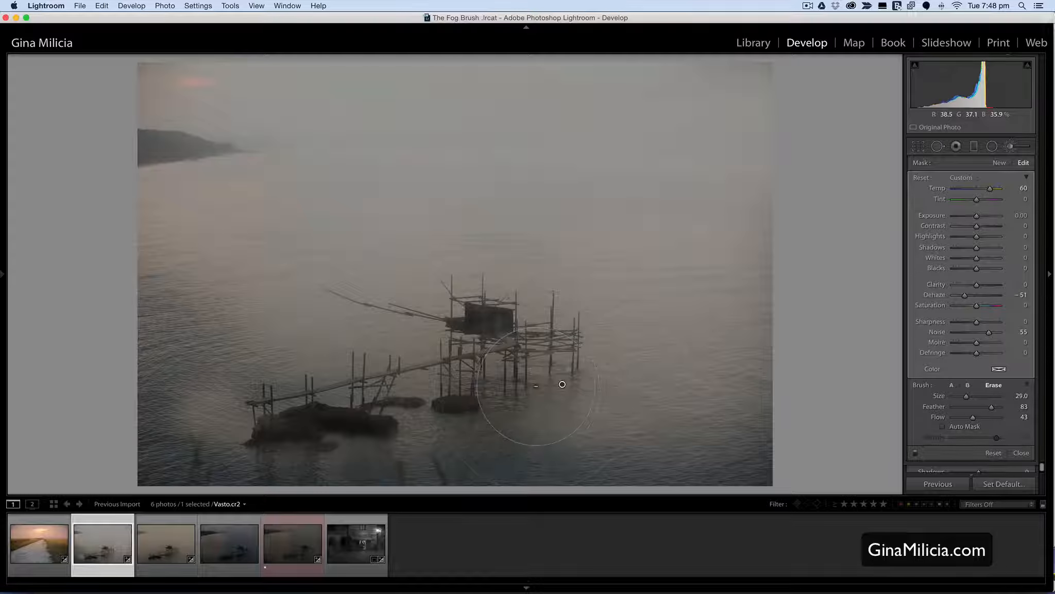
key("alt")
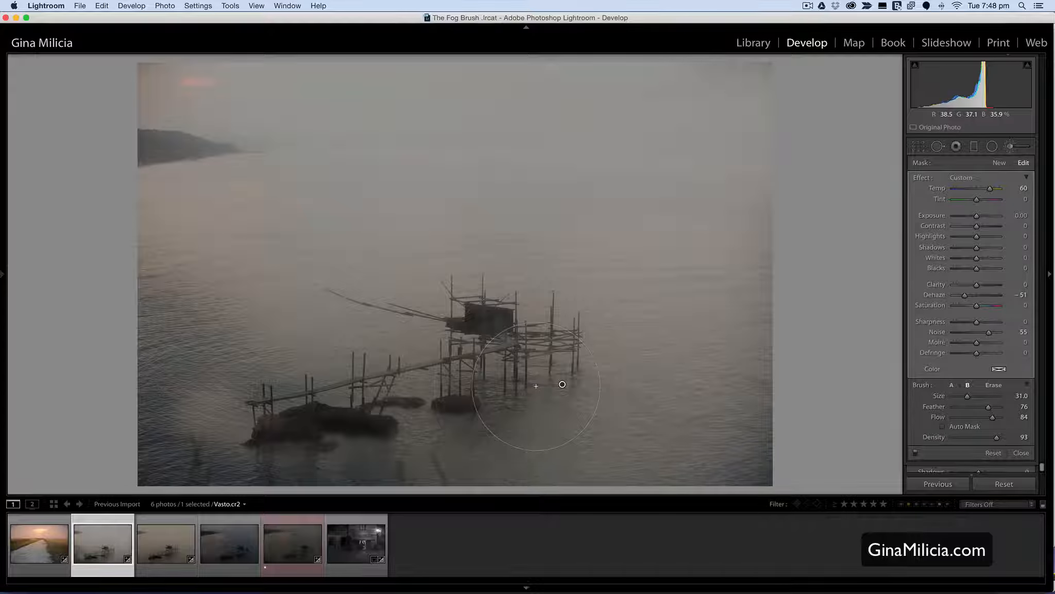
key("alt")
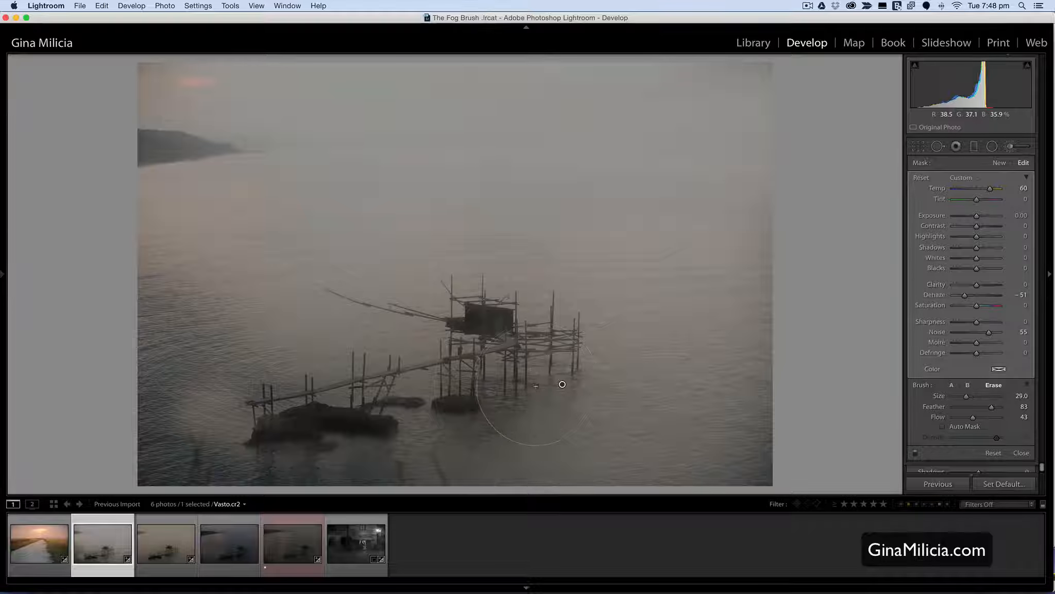
scroll(526, 377, "down", 4)
left_click_drag(480, 322, 469, 318)
left_click_drag(581, 415, 630, 410)
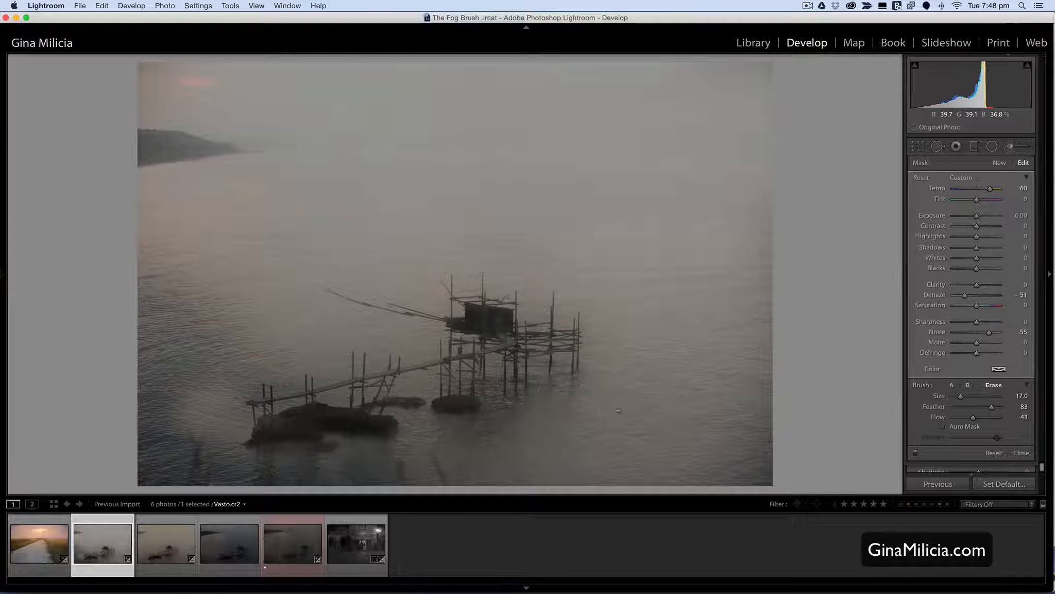
mouse_move(332, 427)
left_mouse_down()
mouse_move(311, 420)
mouse_move(314, 403)
mouse_move(346, 395)
left_mouse_up()
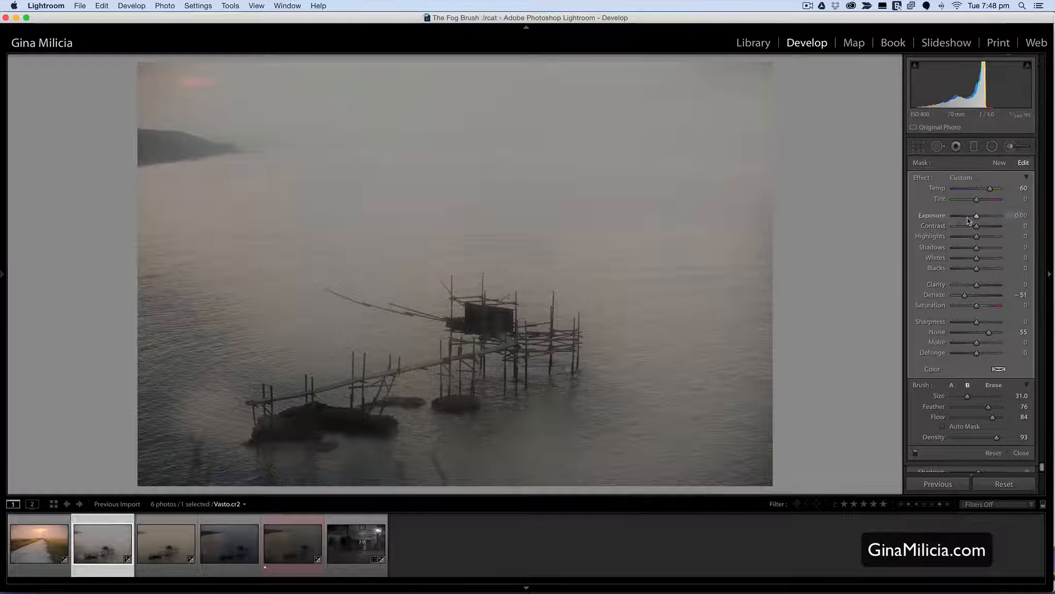
Step: Strengthen the painted fog by setting Dehaze to -66, Noise to 66 and Temp to 72
left_click(959, 296)
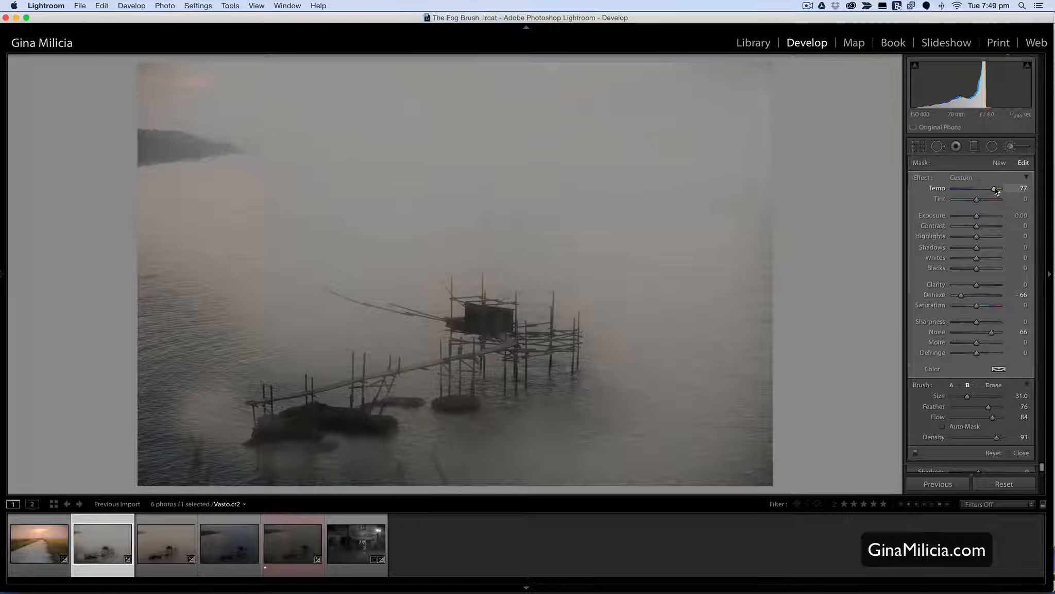
left_click(995, 188)
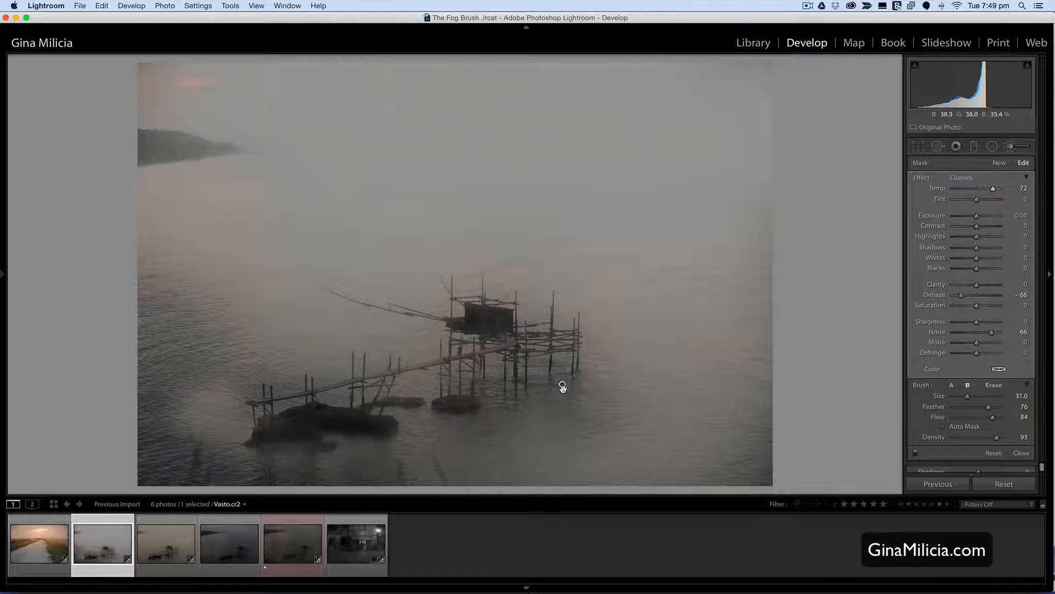
Step: Scale the painted fog's combined strength to Dehaze -48, Noise 48 and Temp 52, and open the list of brush effect presets
key("o")
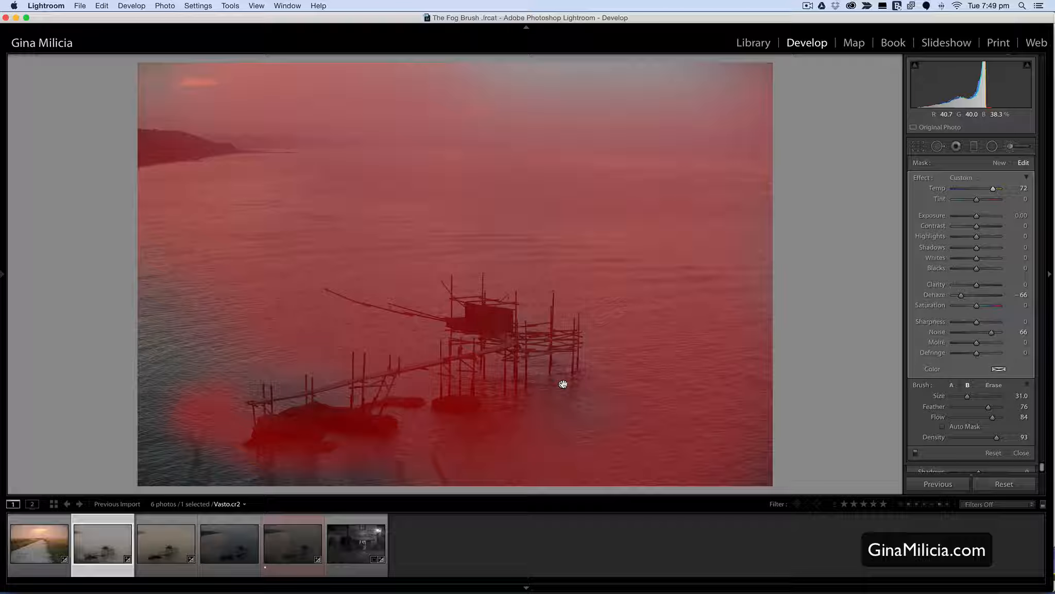
key("alt")
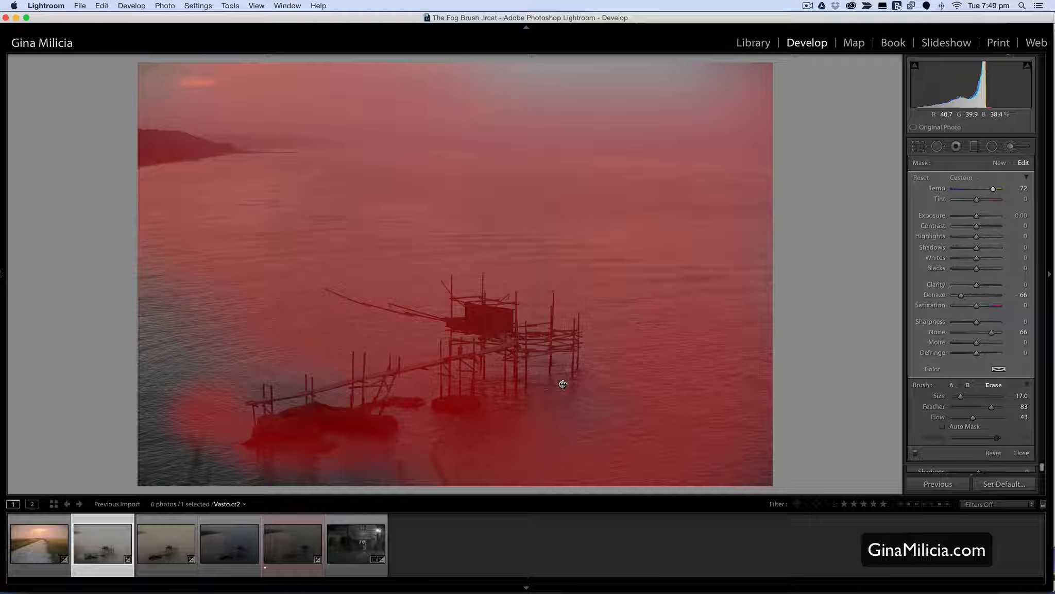
left_click_drag(563, 384, 544, 384)
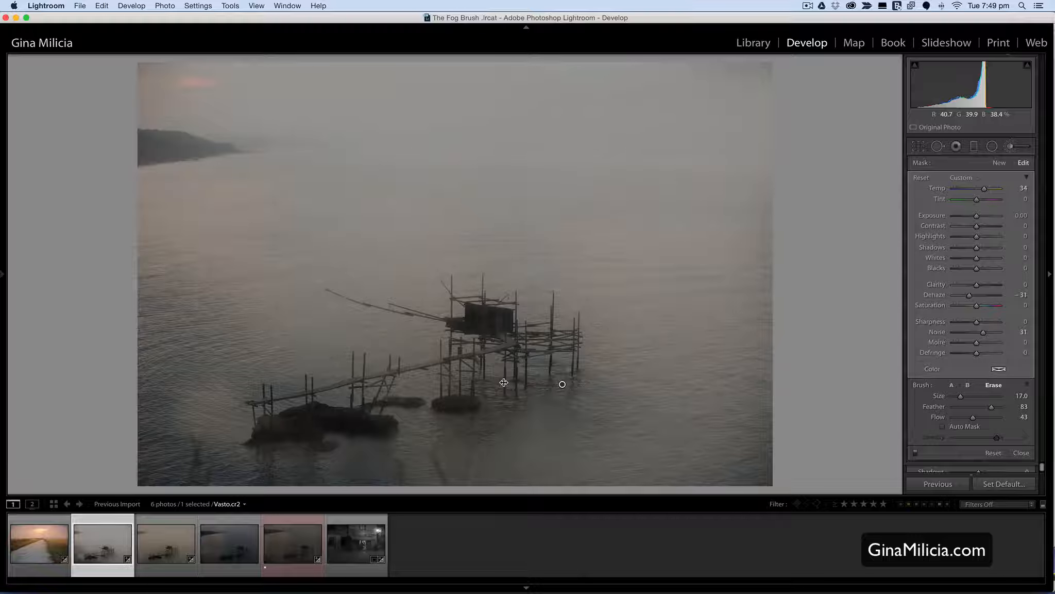
left_click_drag(496, 381, 654, 380)
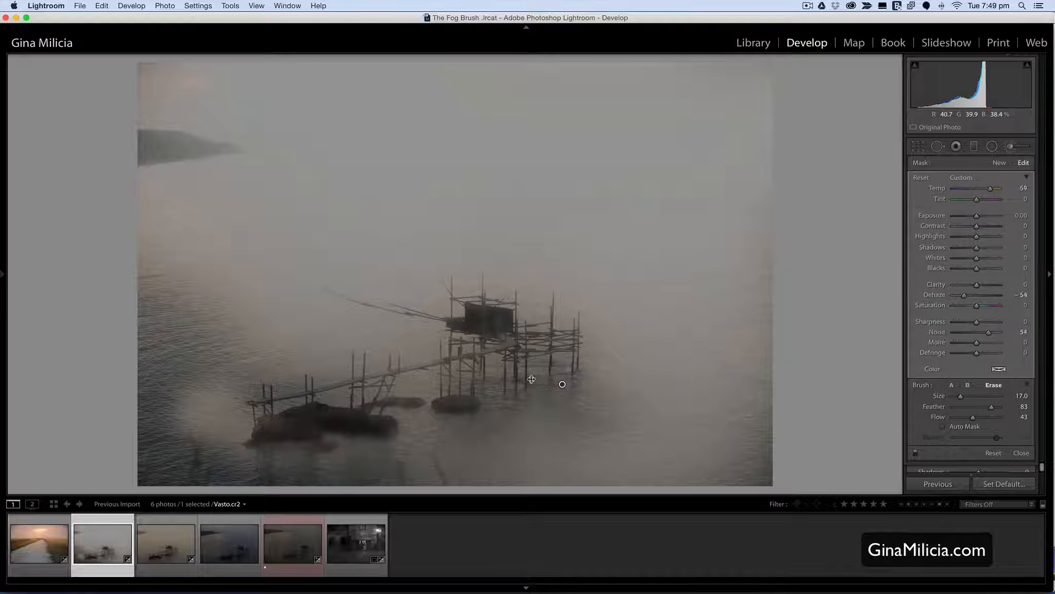
mouse_move(494, 378)
left_mouse_down()
mouse_move(469, 376)
mouse_move(591, 386)
mouse_move(526, 384)
left_mouse_up()
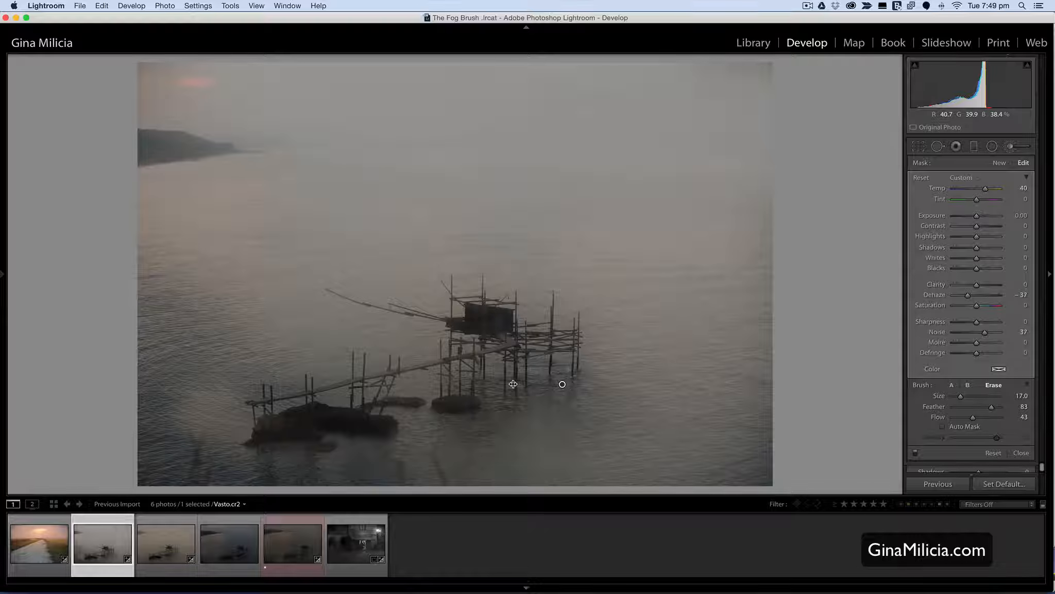
mouse_move(515, 384)
left_mouse_down()
mouse_move(541, 384)
mouse_move(528, 384)
left_mouse_up()
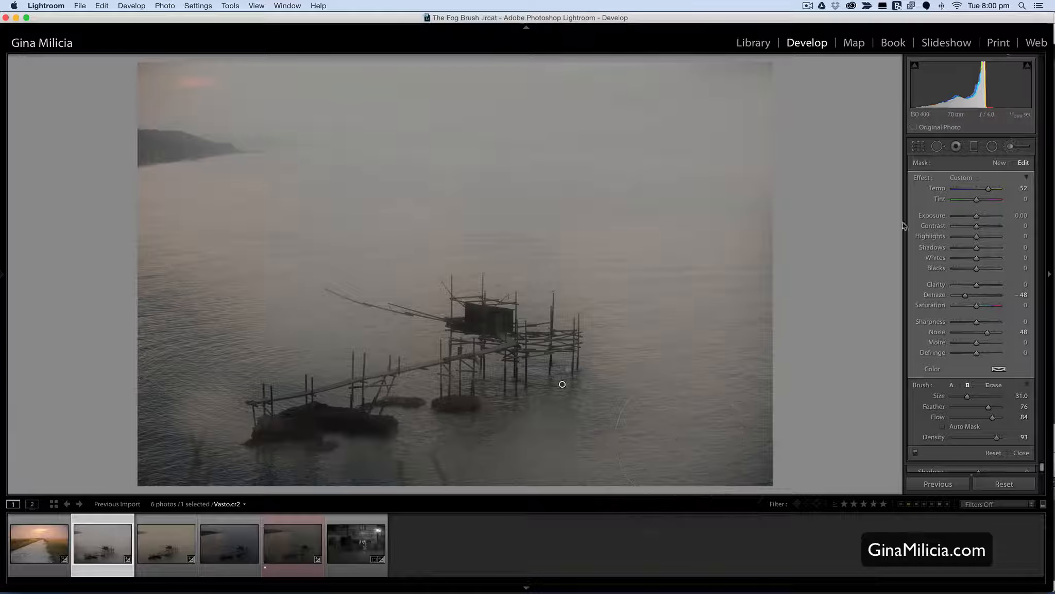
left_click(958, 178)
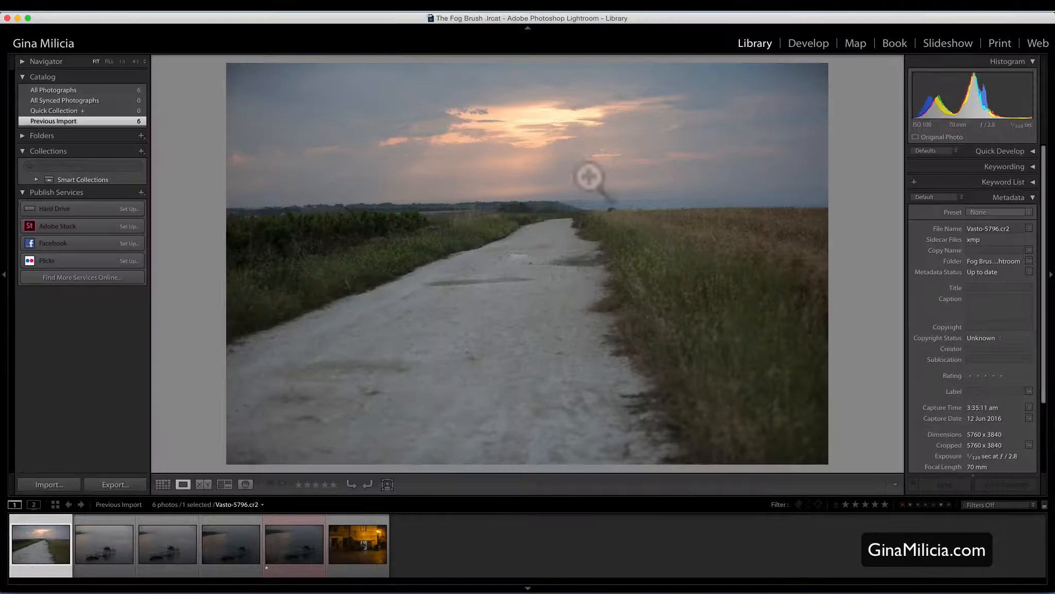
Step: Open the dirt road photo Vasto-5796.cr2 for developing and load the Fog_Morning_Mist preset into the Adjustment Brush
left_click(801, 44)
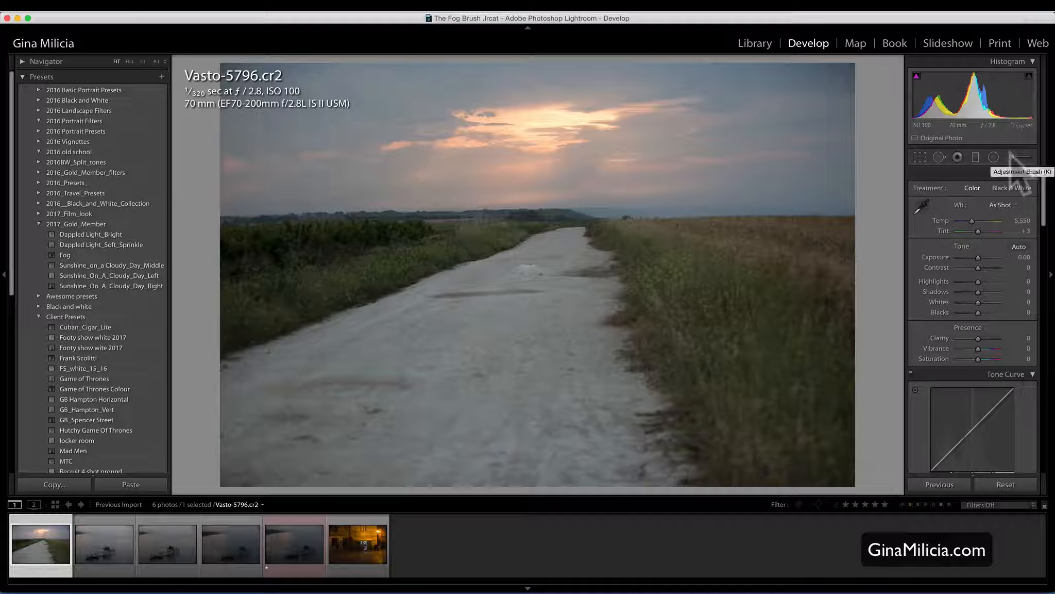
key("k")
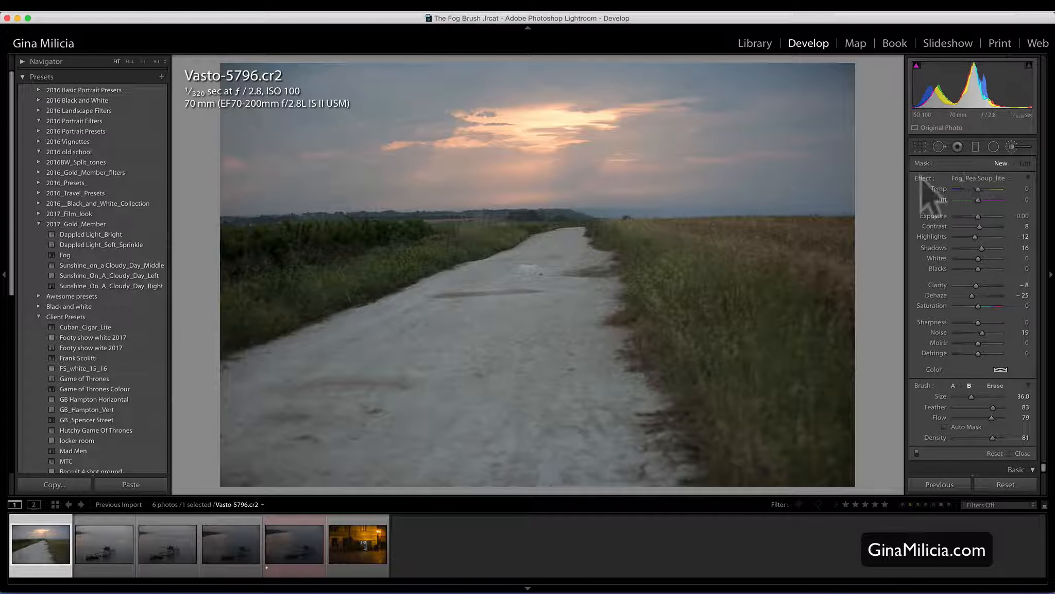
left_click(972, 179)
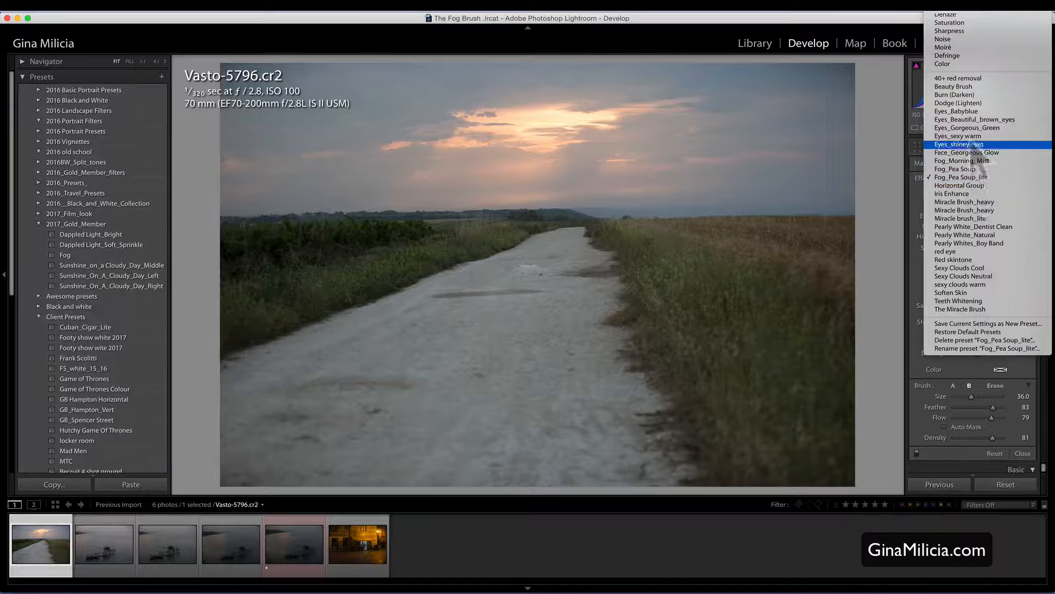
mouse_move(973, 12)
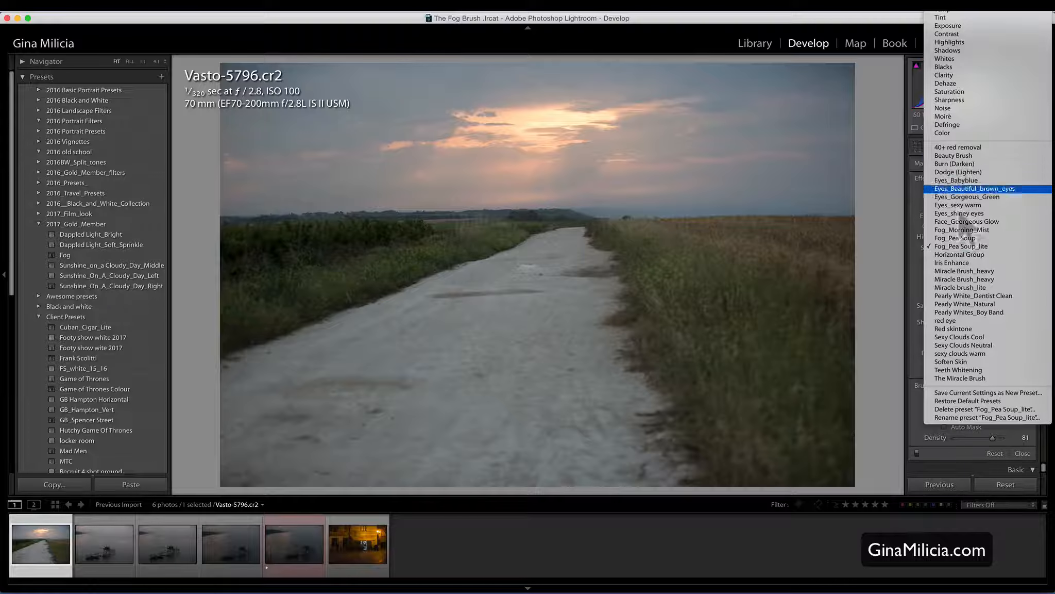
left_click(911, 208)
left_click(967, 177)
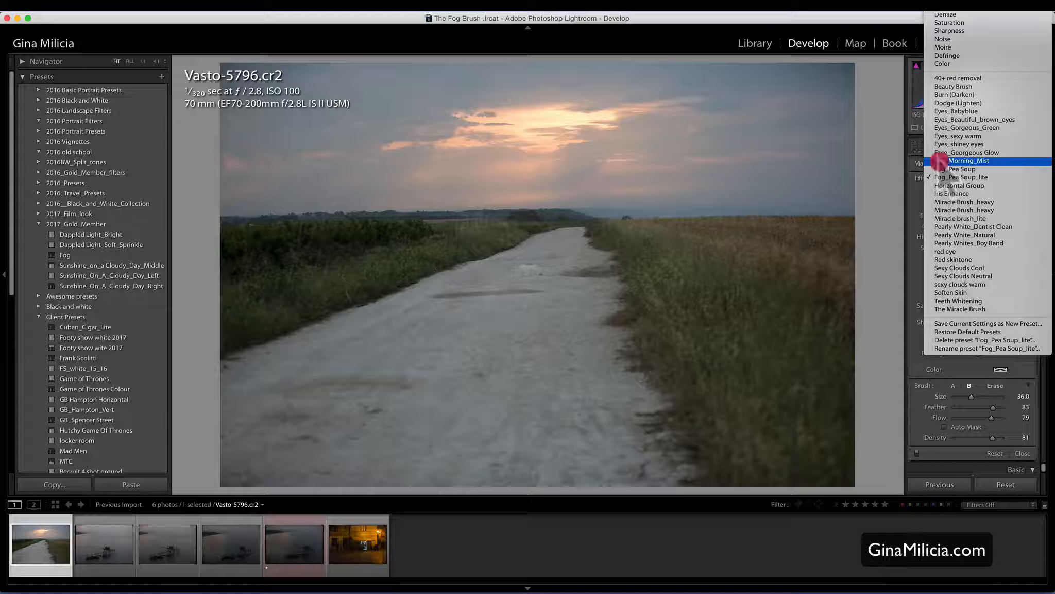
left_click(948, 161)
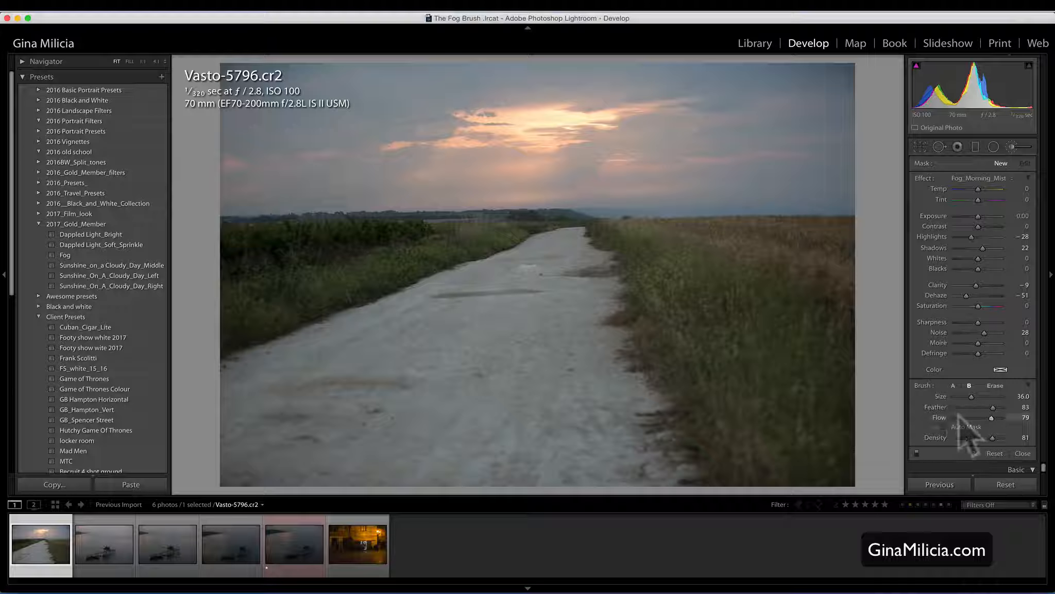
Step: Set the mist brush to Size 43.7, Feather 67, Flow 42 and Density 44
left_click_drag(993, 408, 976, 396)
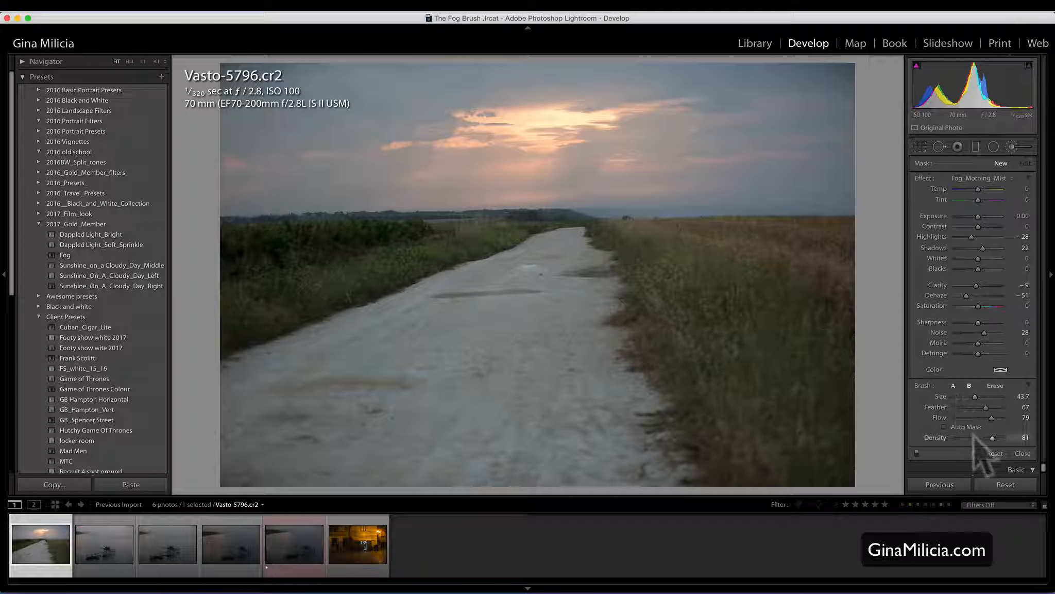
mouse_move(973, 438)
left_mouse_down()
mouse_move(985, 417)
mouse_move(975, 418)
left_mouse_up()
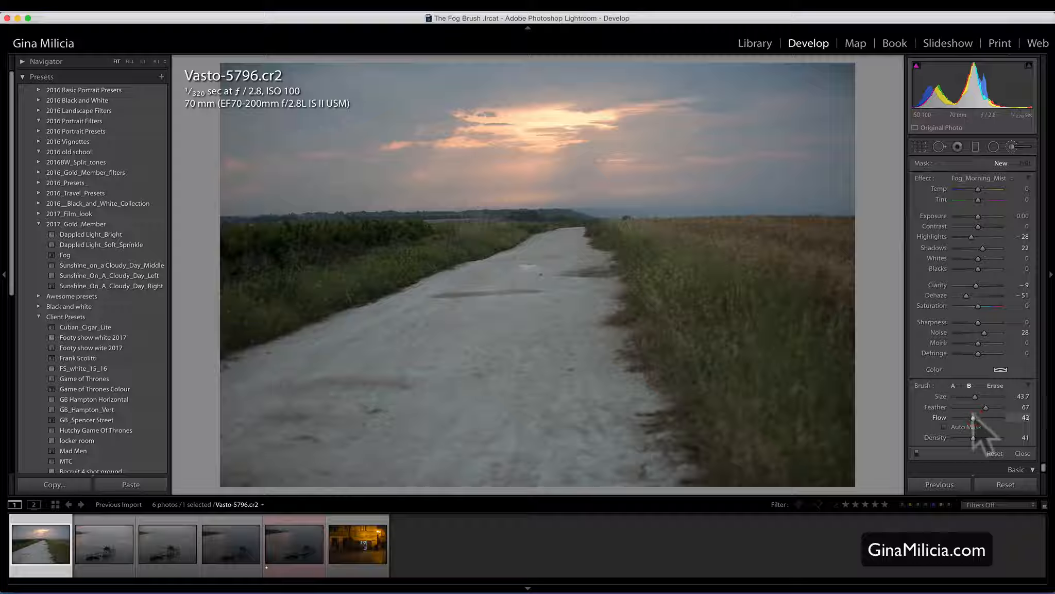
left_click(973, 418)
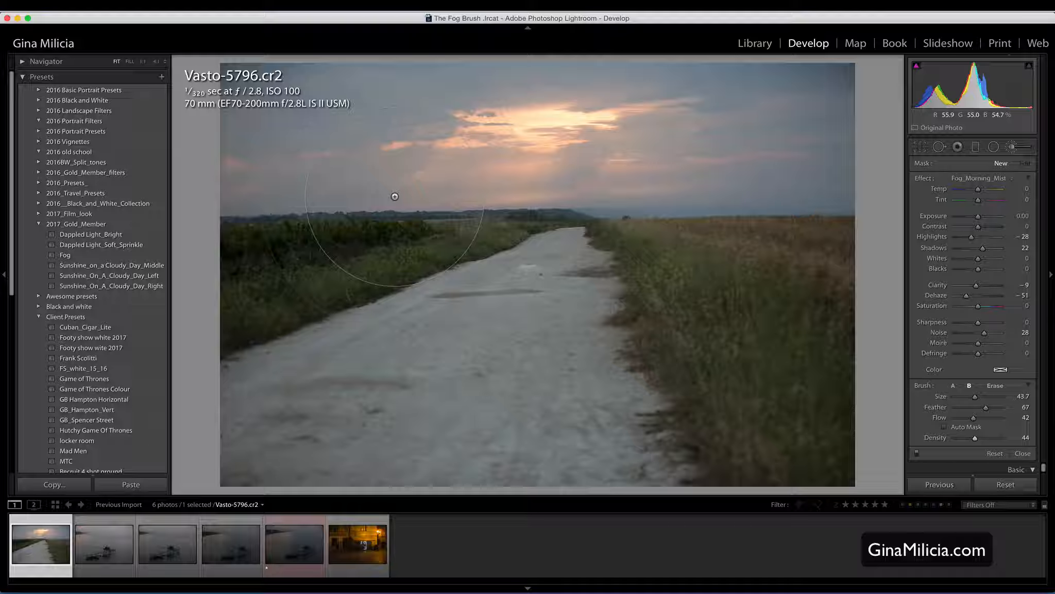
Step: Enlarge the brush to size 53 and paint mist over the sky, the horizon and the fields beside the road
scroll(395, 196, "up", 4)
left_click_drag(293, 174, 439, 178)
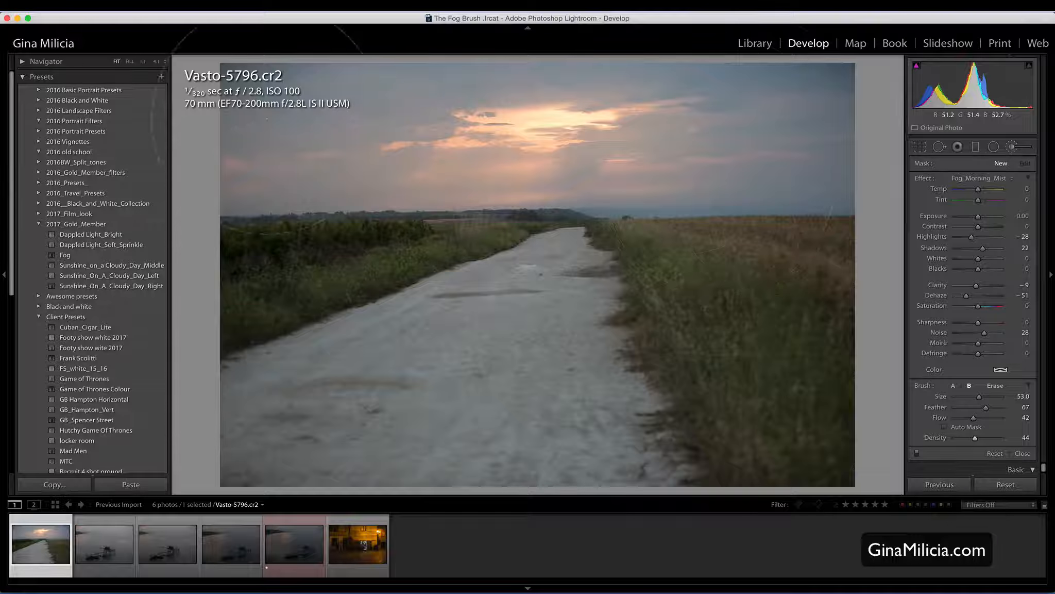
mouse_move(370, 152)
left_mouse_down()
mouse_move(773, 175)
mouse_move(816, 149)
mouse_move(797, 175)
mouse_move(800, 144)
mouse_move(290, 150)
mouse_move(784, 162)
mouse_move(827, 136)
mouse_move(832, 156)
mouse_move(765, 150)
mouse_move(736, 173)
left_mouse_up()
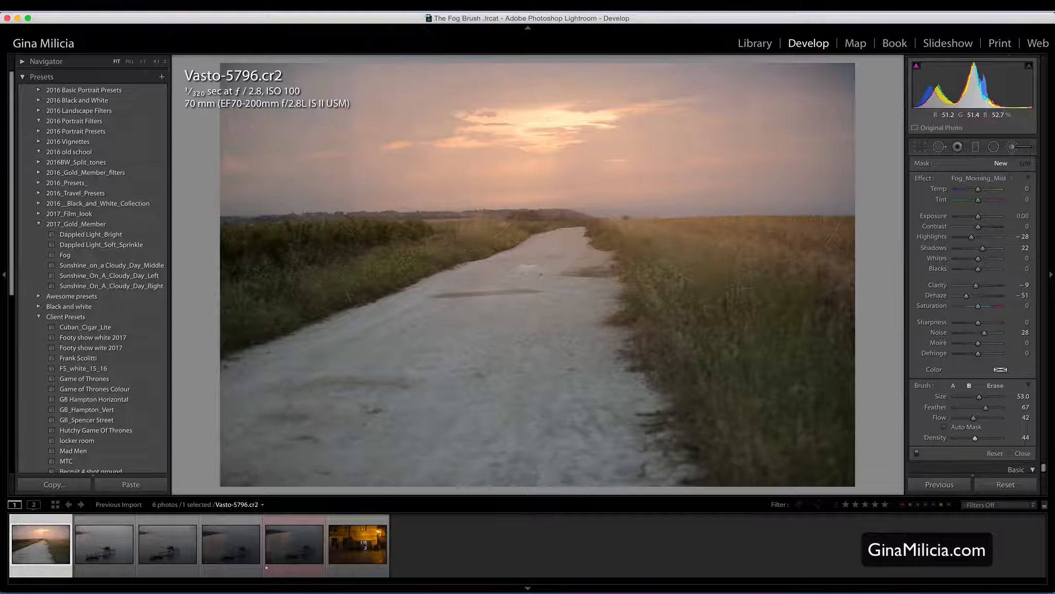
mouse_move(368, 175)
left_mouse_down()
mouse_move(270, 174)
mouse_move(257, 187)
mouse_move(279, 211)
mouse_move(262, 210)
mouse_move(294, 195)
mouse_move(362, 208)
left_mouse_up()
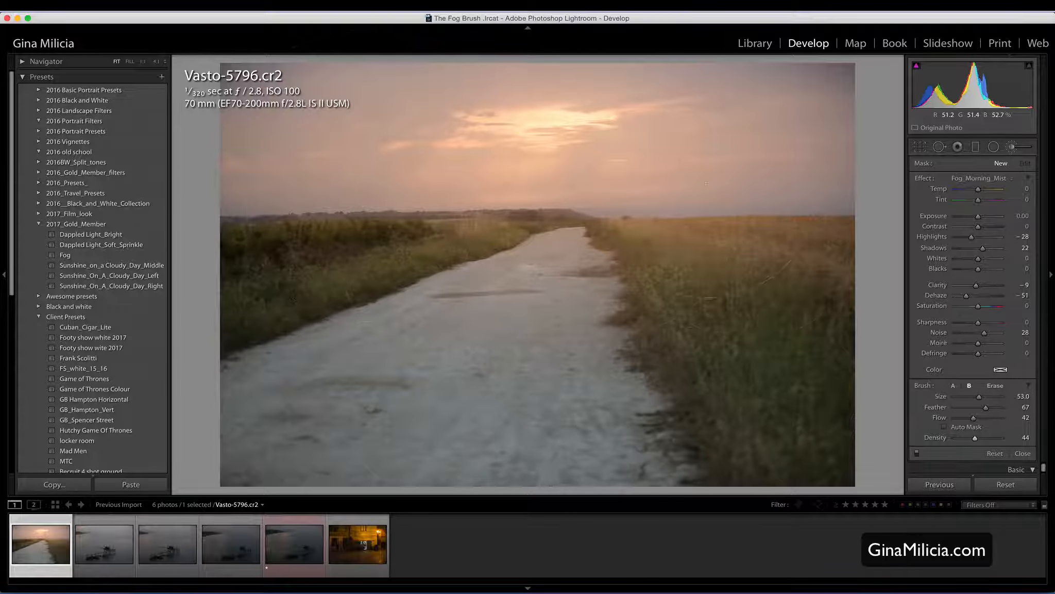
mouse_move(711, 166)
left_mouse_down()
mouse_move(459, 156)
mouse_move(290, 157)
mouse_move(252, 168)
mouse_move(337, 167)
mouse_move(516, 206)
mouse_move(689, 332)
left_mouse_up()
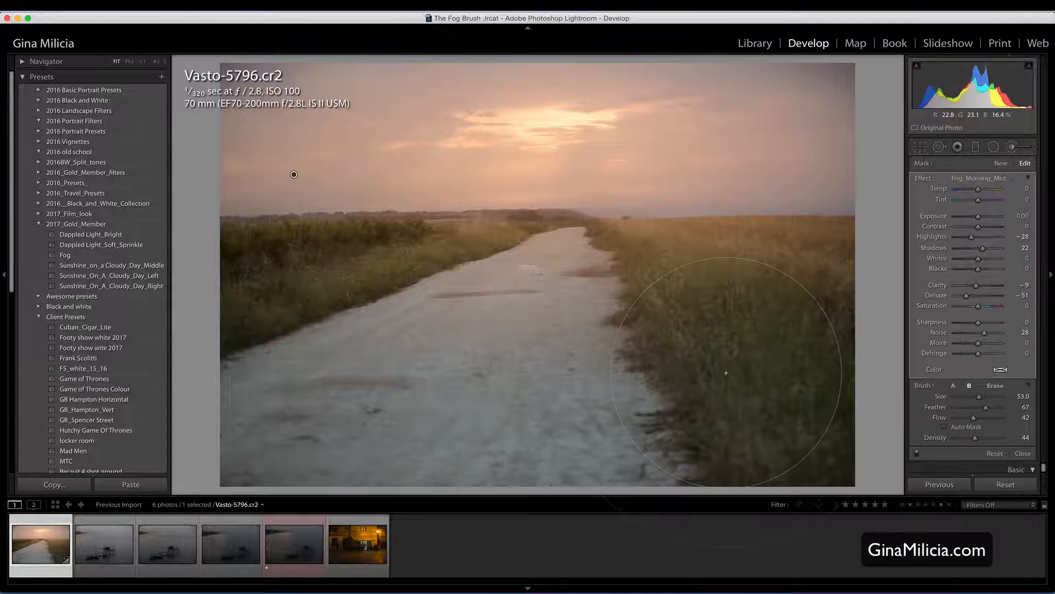
Step: Compare the misty road photo with its unedited version several times
key("backslash")
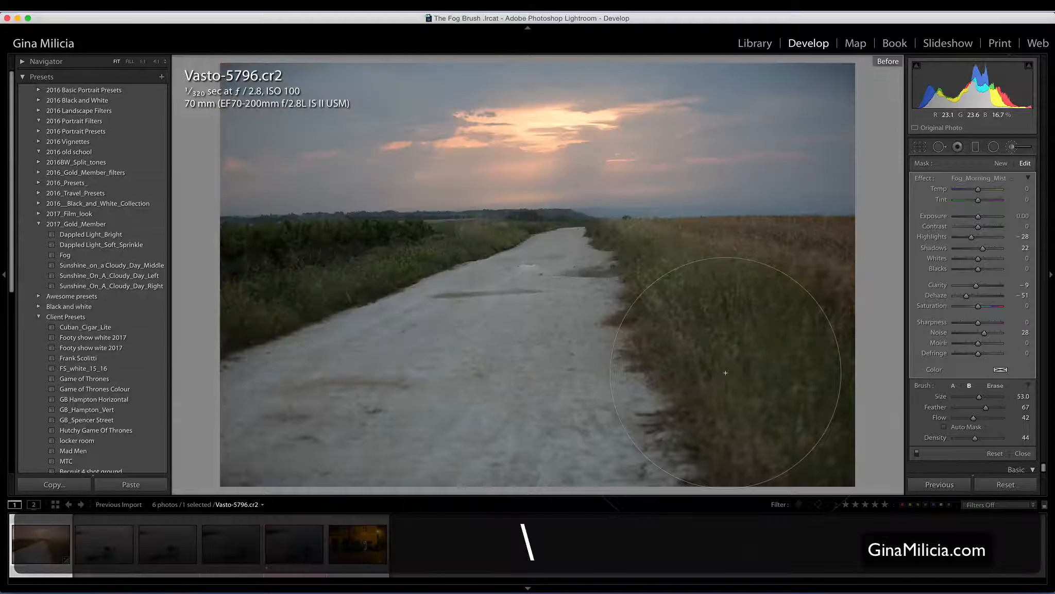
key("backslash")
key("backslash")
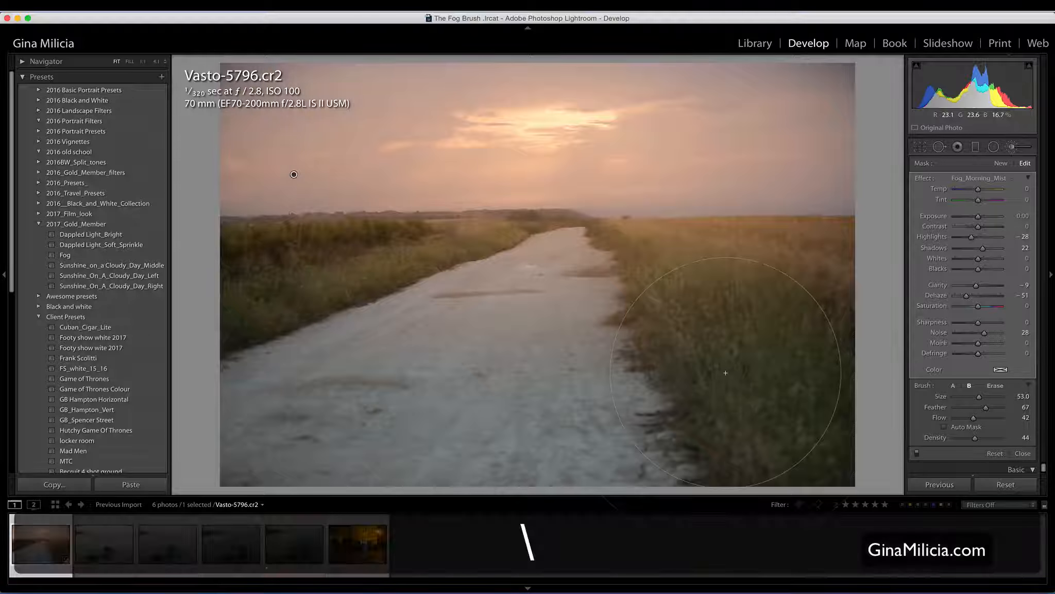
key("backslash")
key("backslash")
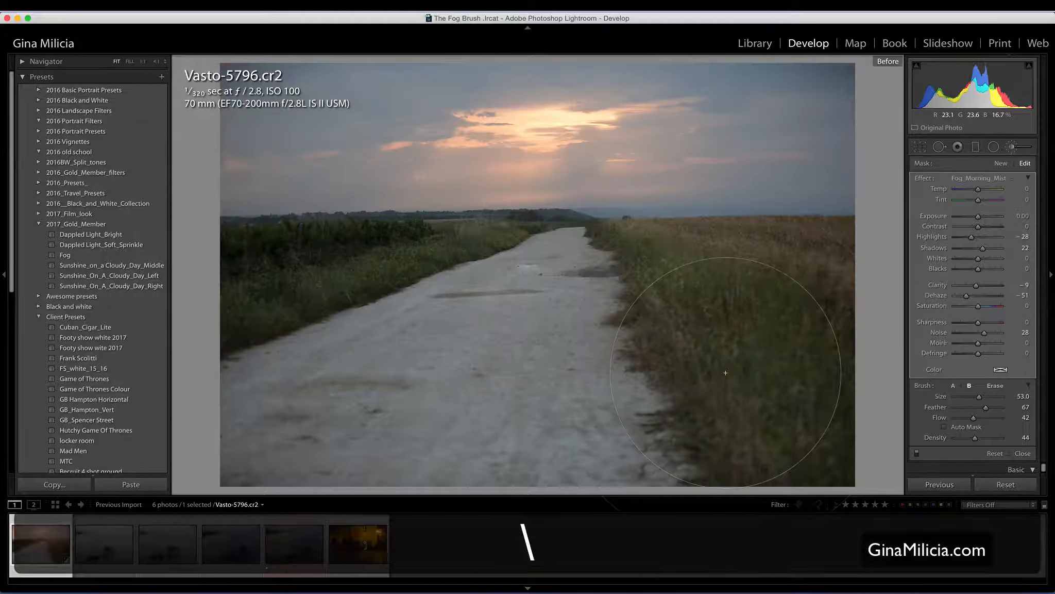
key("backslash")
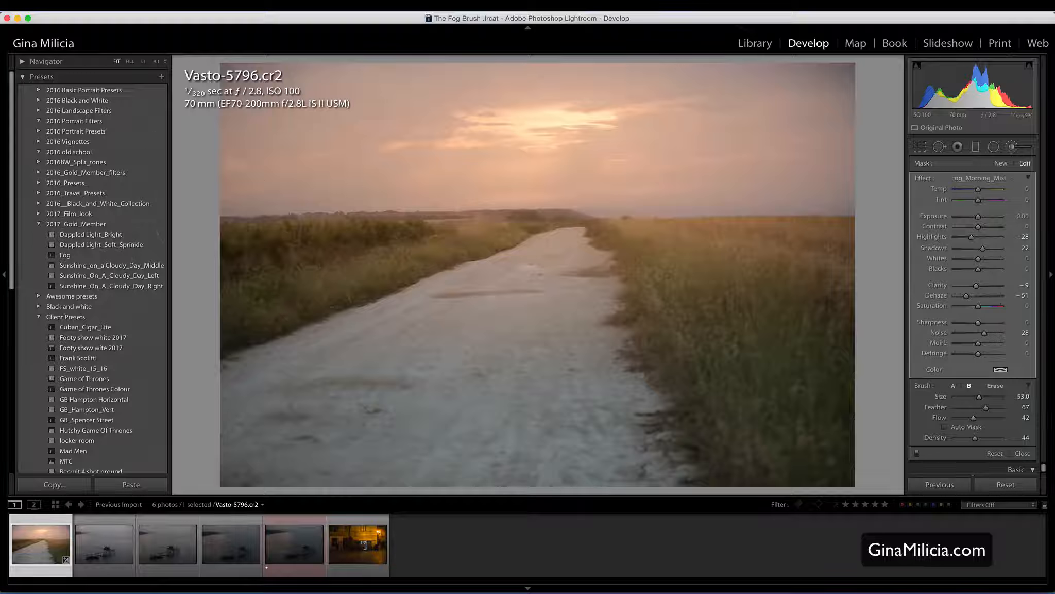
Step: Start a new Fog_Morning_Mist mask with brush Size 20 and Density 28, and paint mist along the horizon and across the far fields
left_click(999, 163)
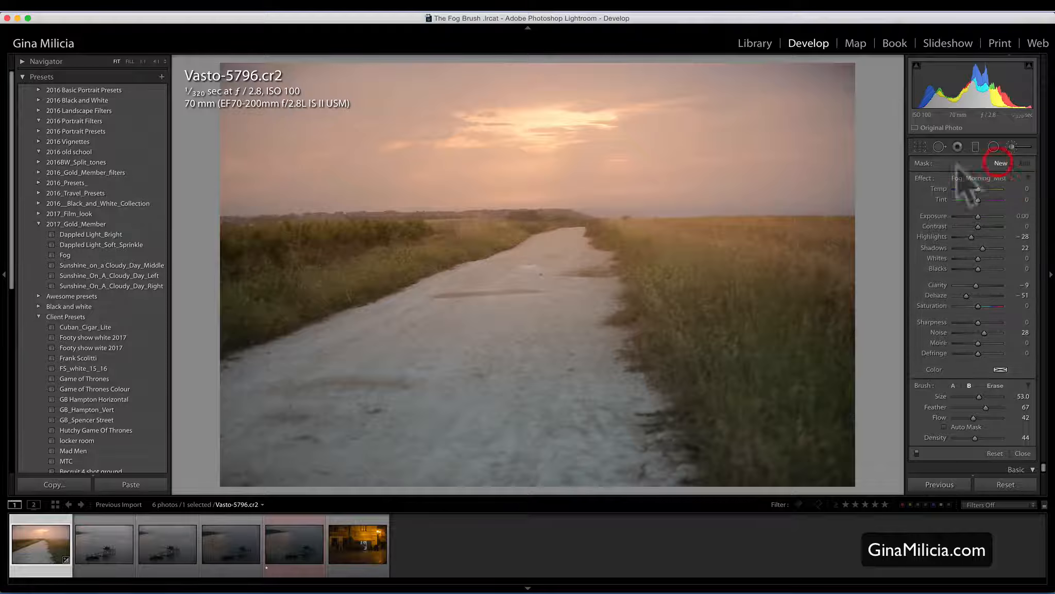
scroll(464, 208, "down", 3)
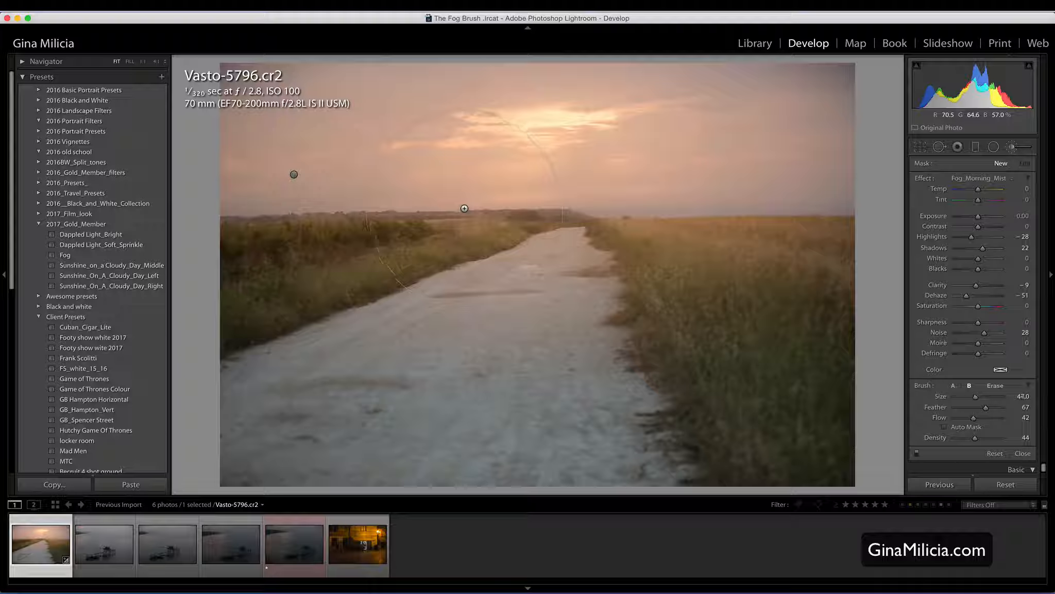
scroll(464, 208, "down", 3)
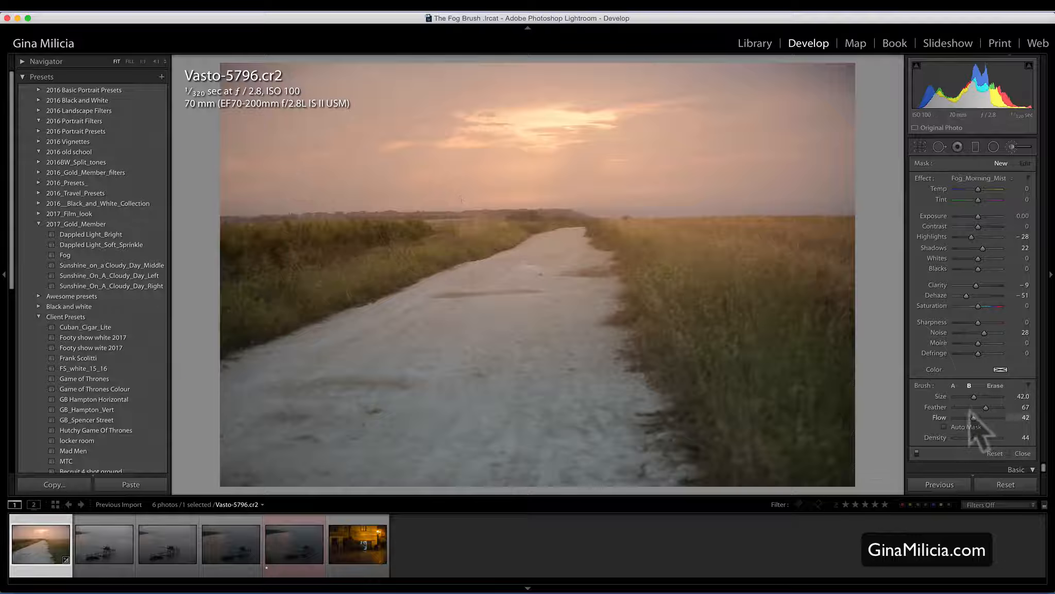
left_click_drag(974, 437, 968, 438)
scroll(259, 169, "down", 3)
scroll(248, 216, "down", 3)
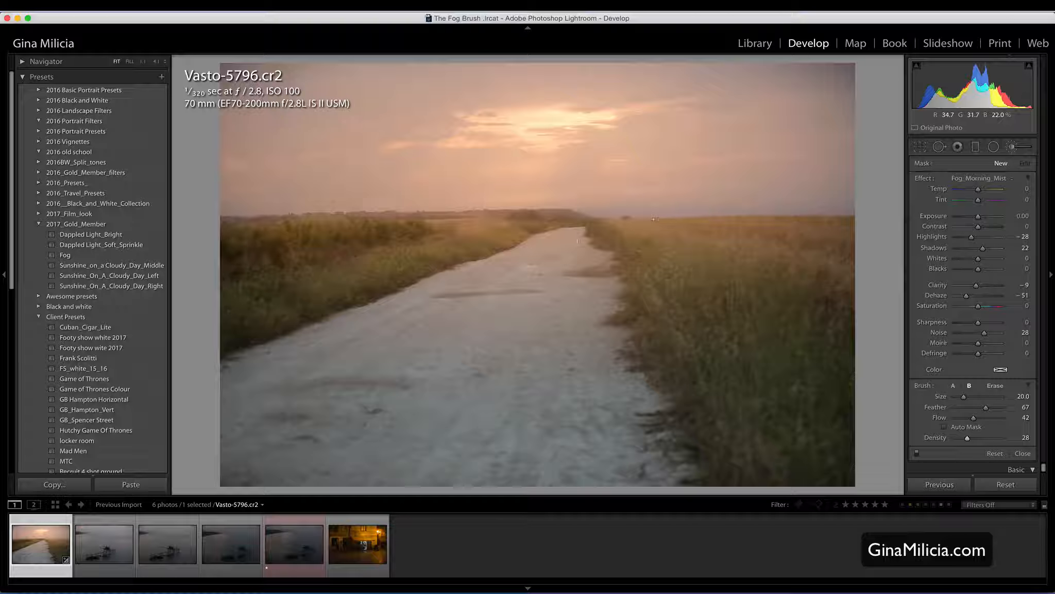
mouse_move(293, 175)
left_mouse_down()
mouse_move(245, 224)
mouse_move(786, 279)
mouse_move(839, 243)
left_mouse_up()
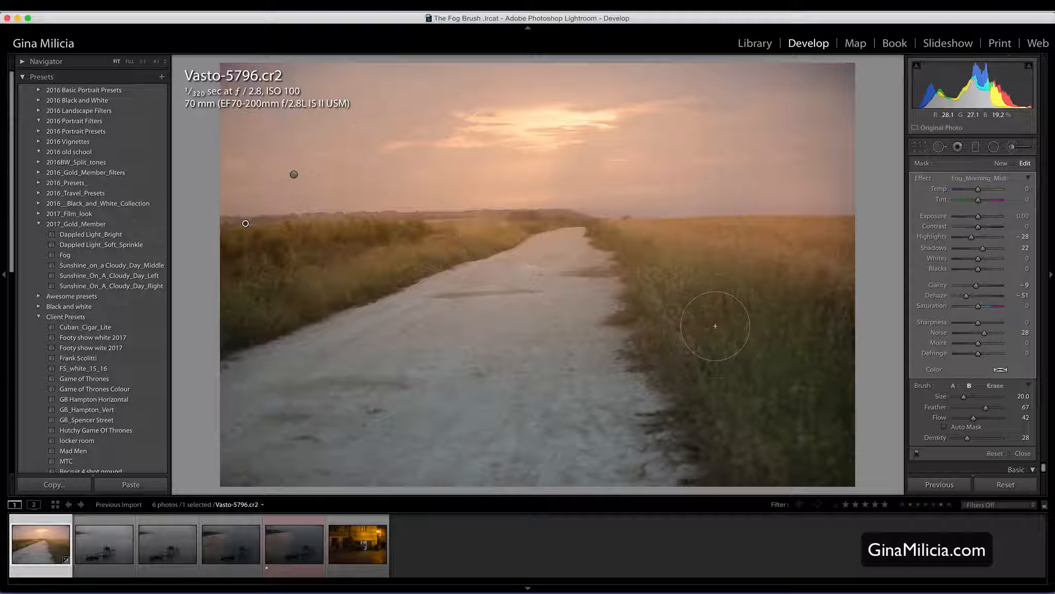
Step: Check the second layer of mist on the road photo against the original before view
key("backslash")
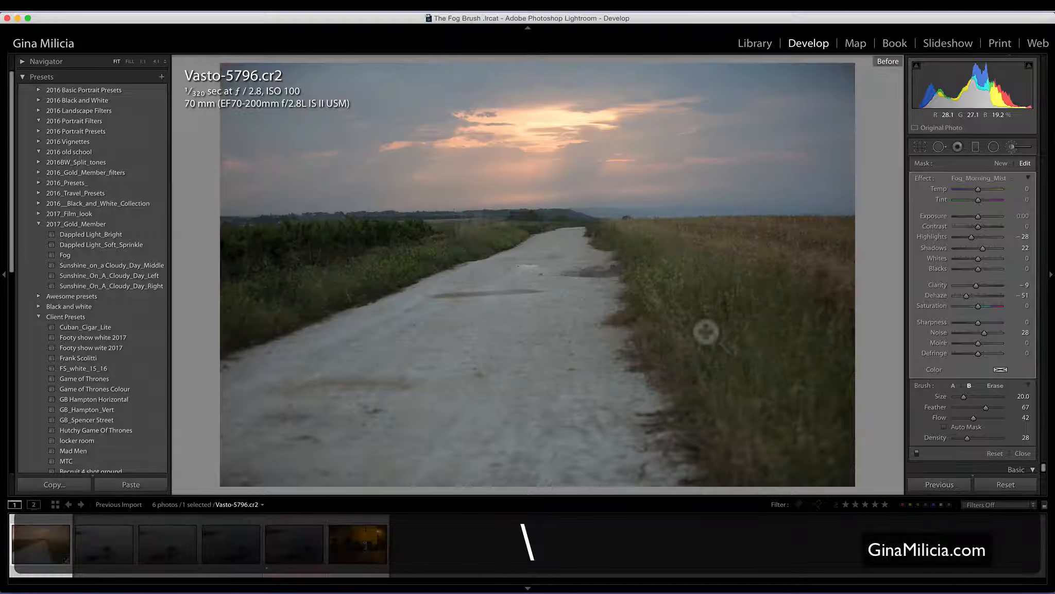
key("backslash")
key("backslash")
key("backslash")
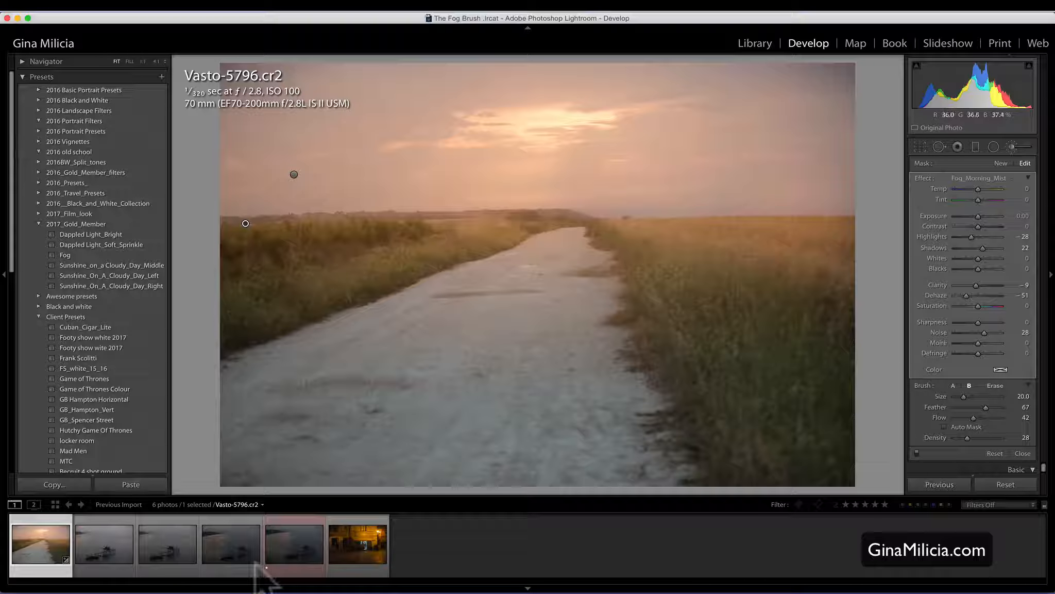
Step: Select the dark pier photo Vasto-5828.cr2, load the Fog_Pea Soup brush preset and enlarge the brush to size 36
left_click(288, 570)
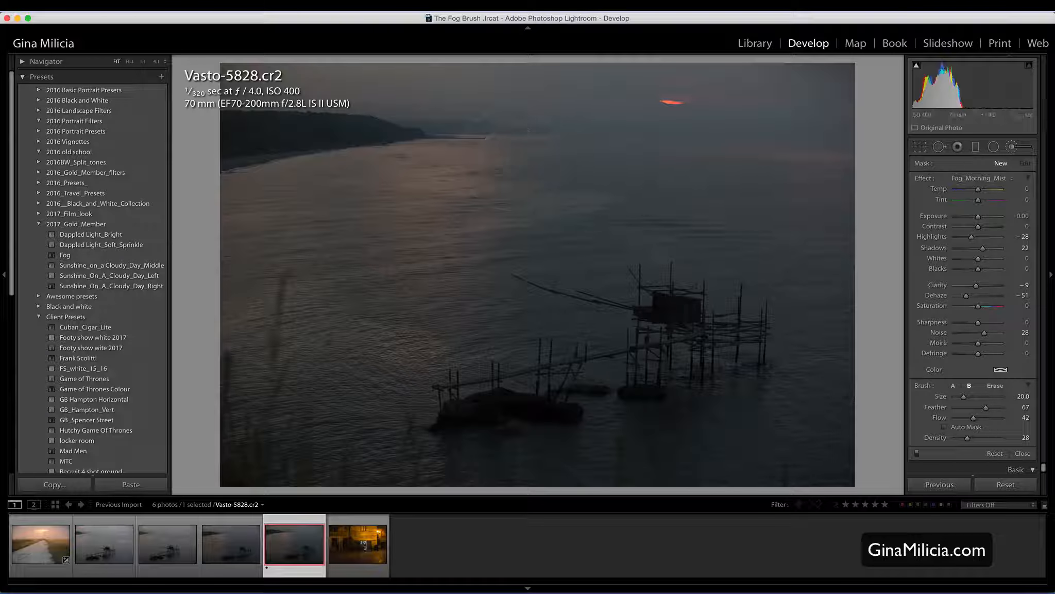
left_click(996, 179)
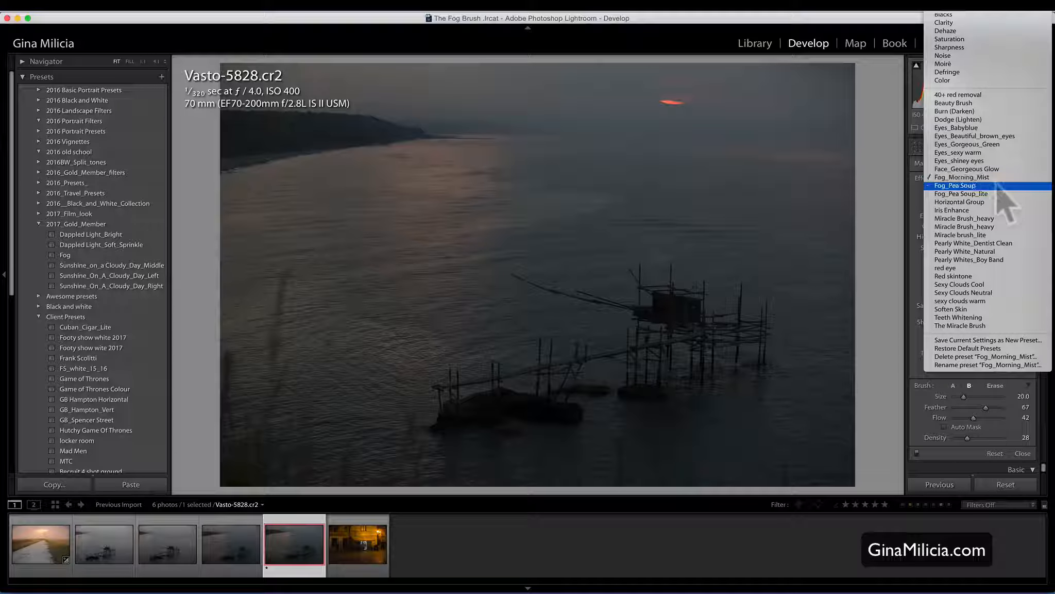
left_click(999, 186)
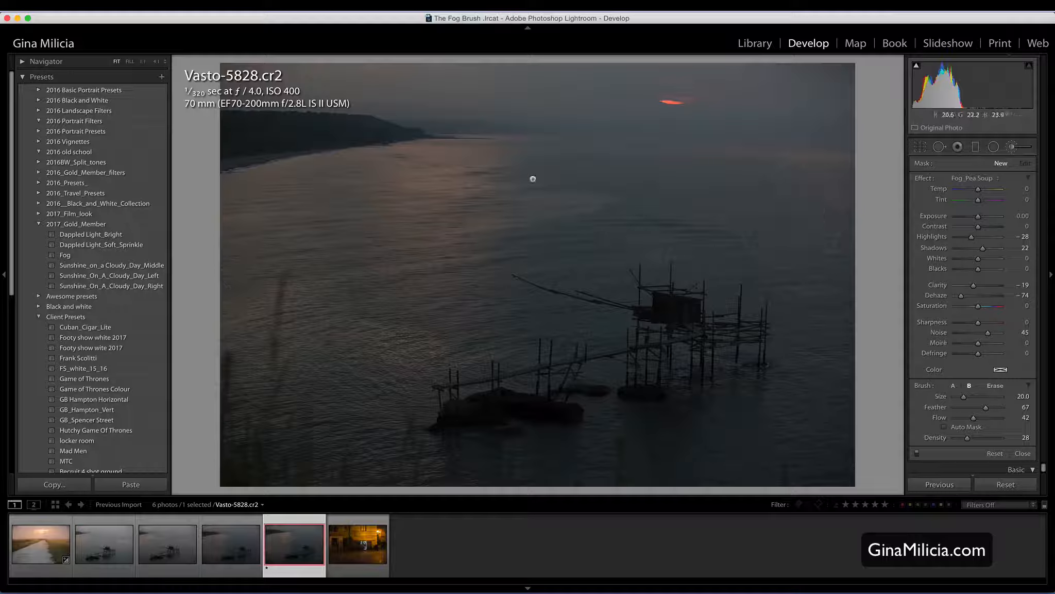
scroll(524, 170, "up", 5)
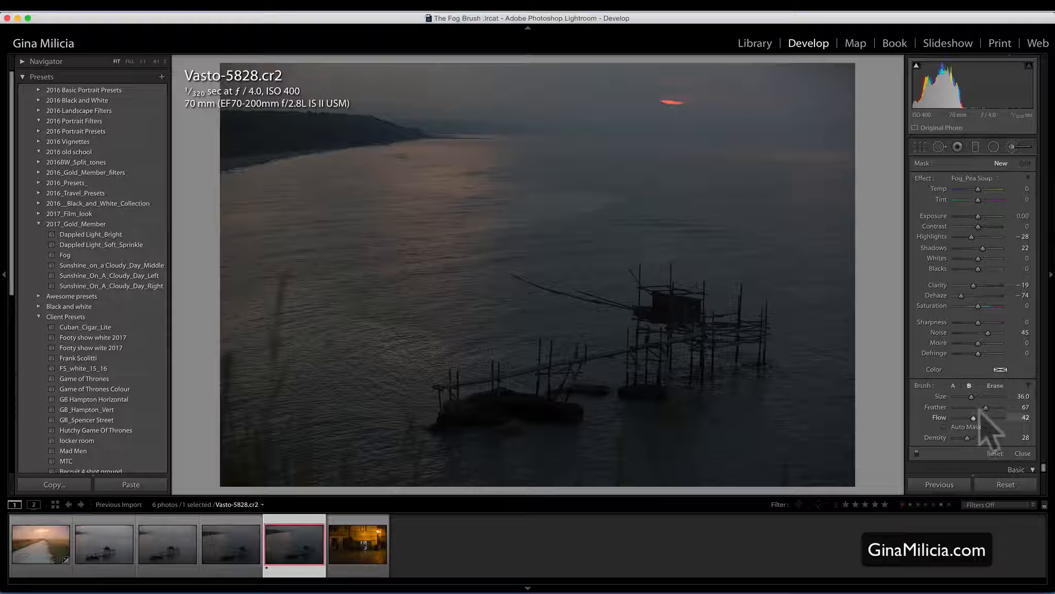
Step: Set the brush Feather to 73 and Density to 41, and paint Fog_Pea Soup fog across the headland, horizon and sky
left_click_drag(969, 437, 991, 408)
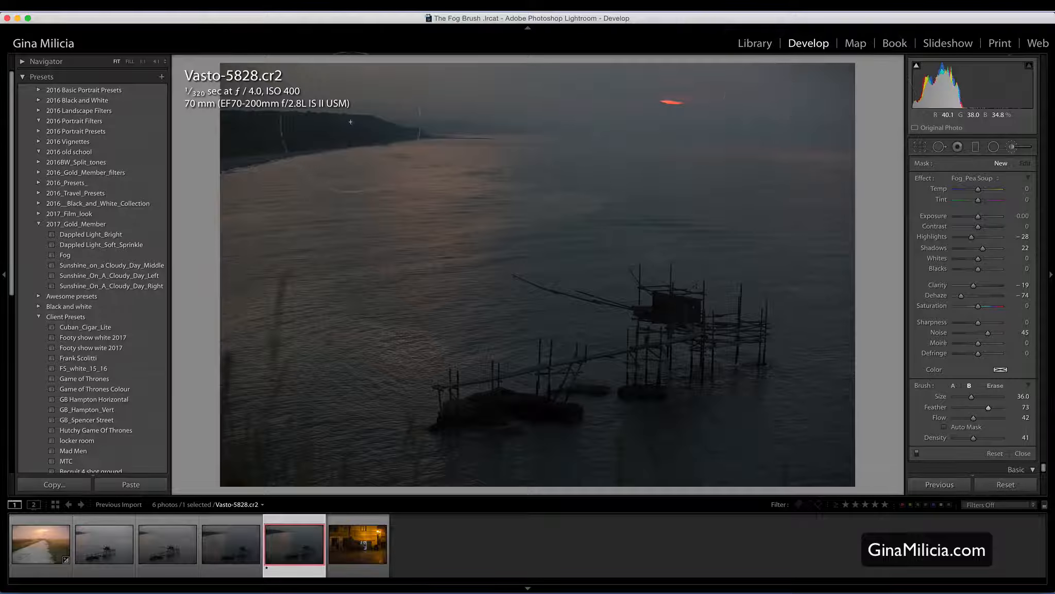
left_click_drag(253, 142, 780, 148)
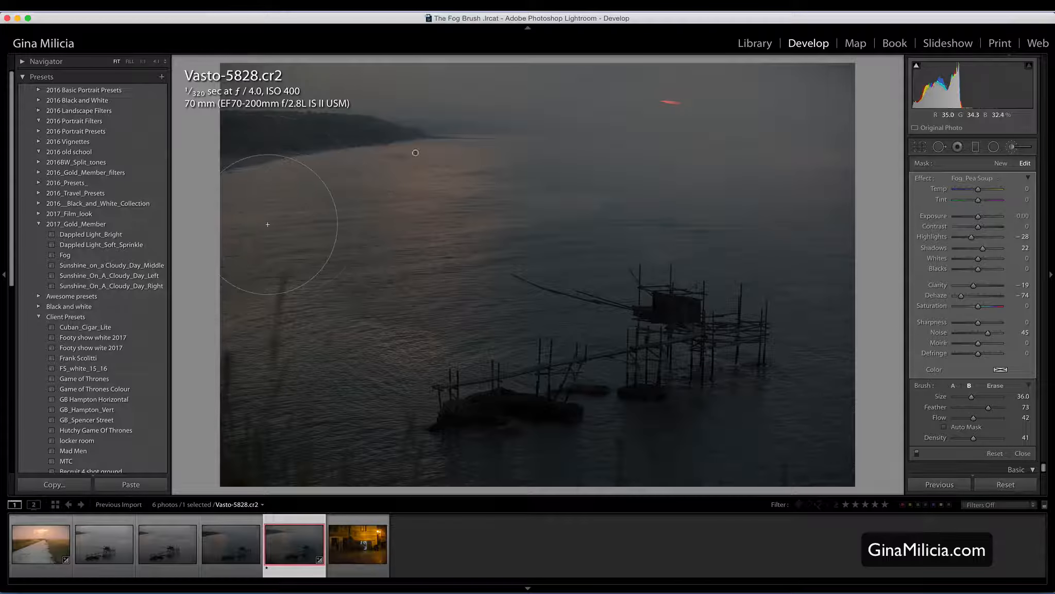
Step: Show the mask overlay and extend the fog over the foreground water, the rocks and the pier
key("o")
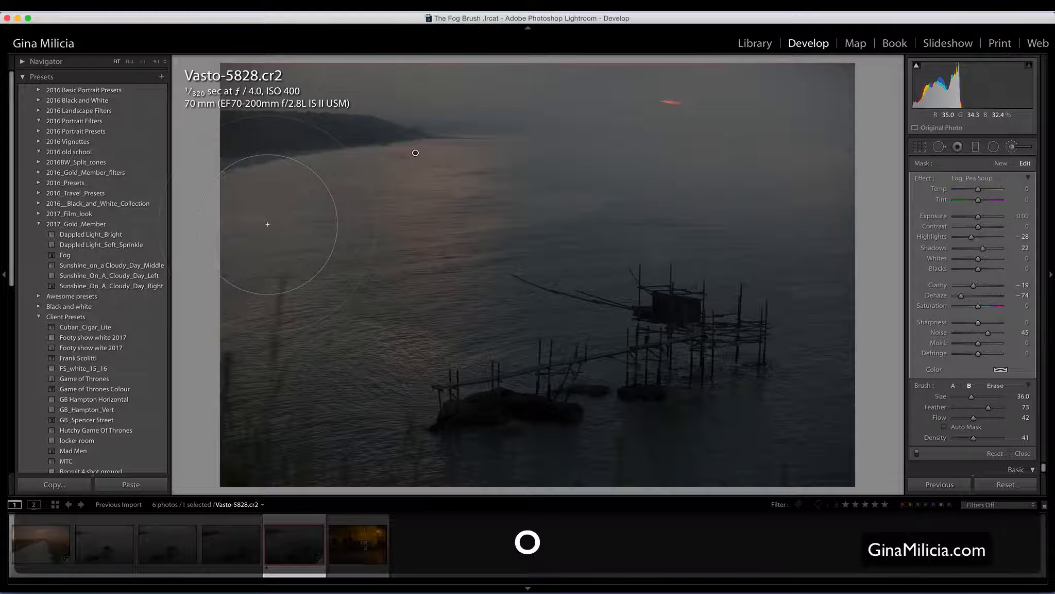
key("o")
key("o")
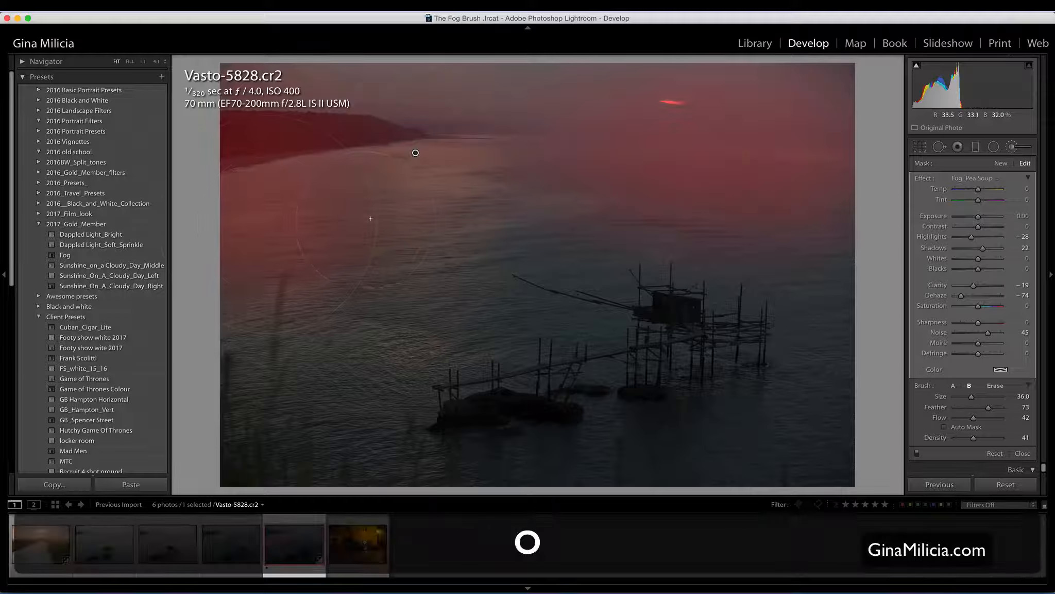
key("o")
key("o")
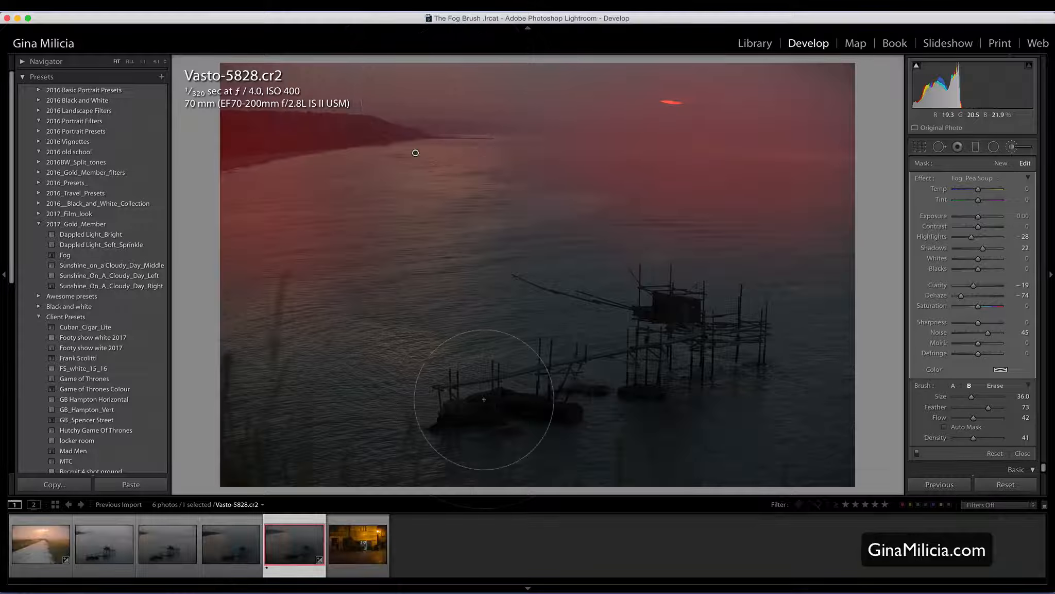
mouse_move(484, 399)
left_mouse_down()
mouse_move(232, 422)
mouse_move(332, 428)
mouse_move(306, 366)
mouse_move(351, 391)
left_mouse_up()
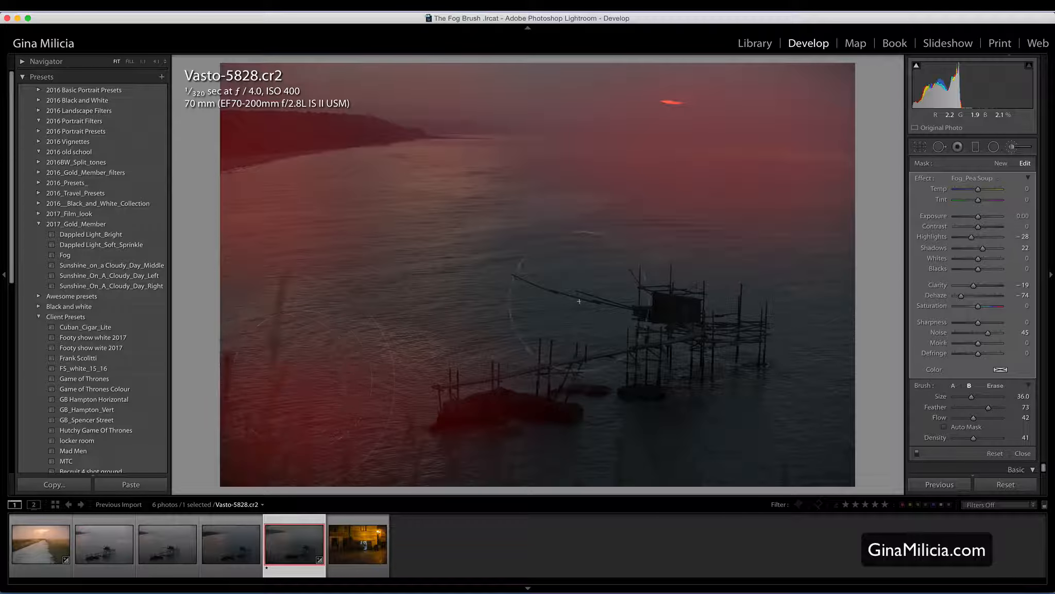
mouse_move(670, 400)
left_mouse_down()
mouse_move(636, 424)
mouse_move(636, 376)
mouse_move(619, 369)
mouse_move(505, 423)
mouse_move(651, 397)
mouse_move(757, 346)
mouse_move(638, 288)
mouse_move(574, 302)
mouse_move(801, 420)
mouse_move(791, 433)
mouse_move(829, 426)
mouse_move(813, 405)
left_mouse_up()
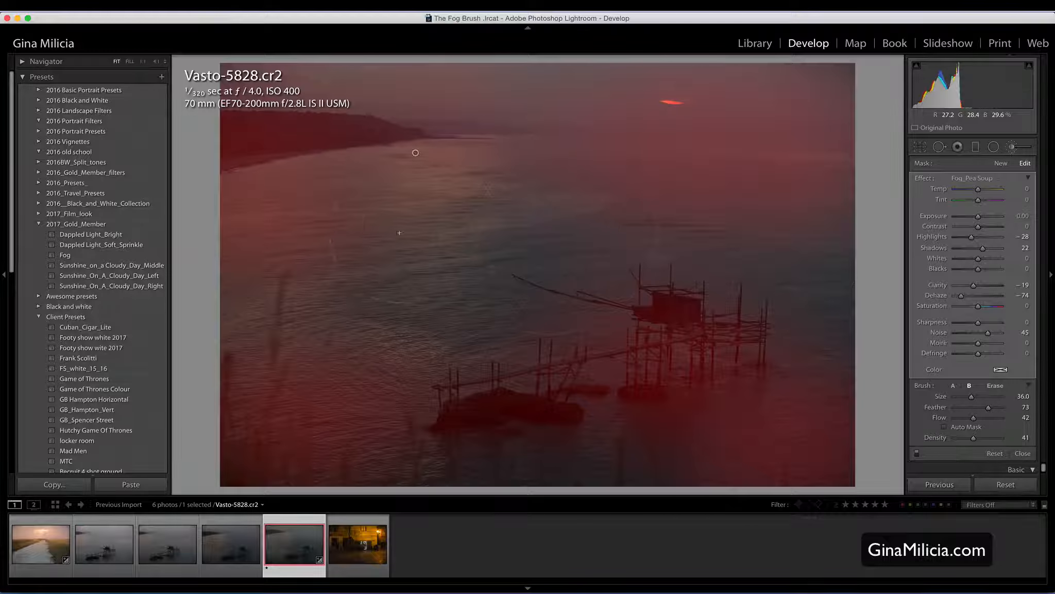
Step: Hide the mask overlay and compare the fogged pier photo with its unedited version
key("o")
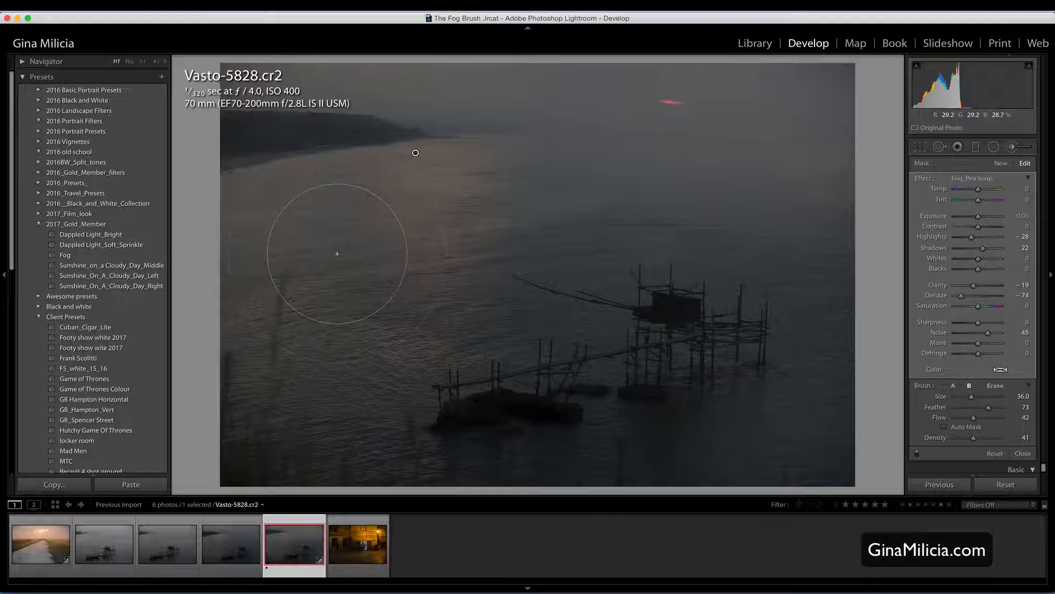
key("backslash")
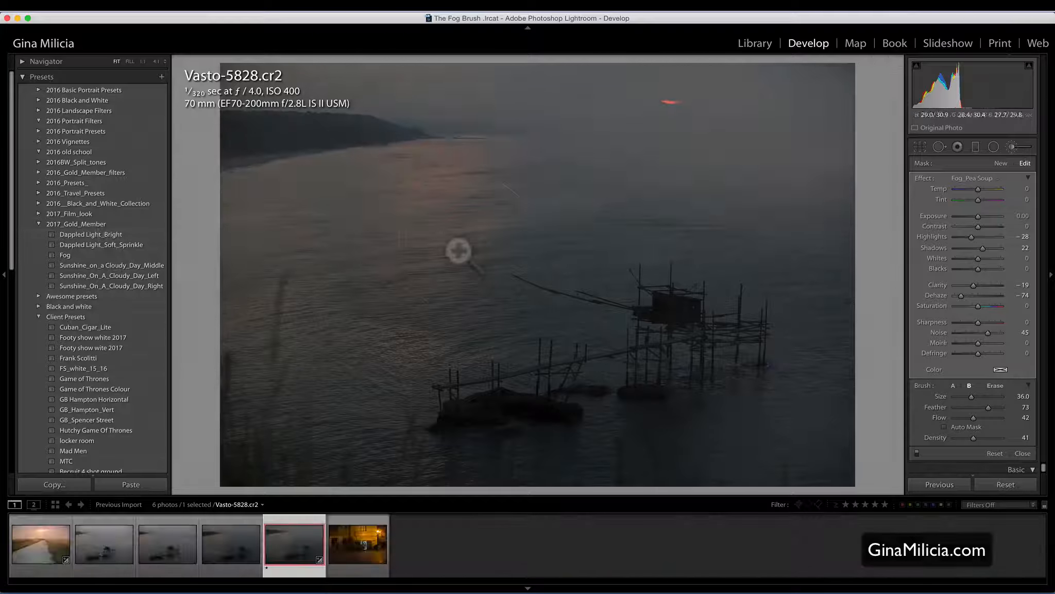
key("backslash")
Step: Switch the brush effect to Fog_Morning_Mist, reduce the brush to size 21 and paint from the horizon towards the pier hut
left_click(983, 179)
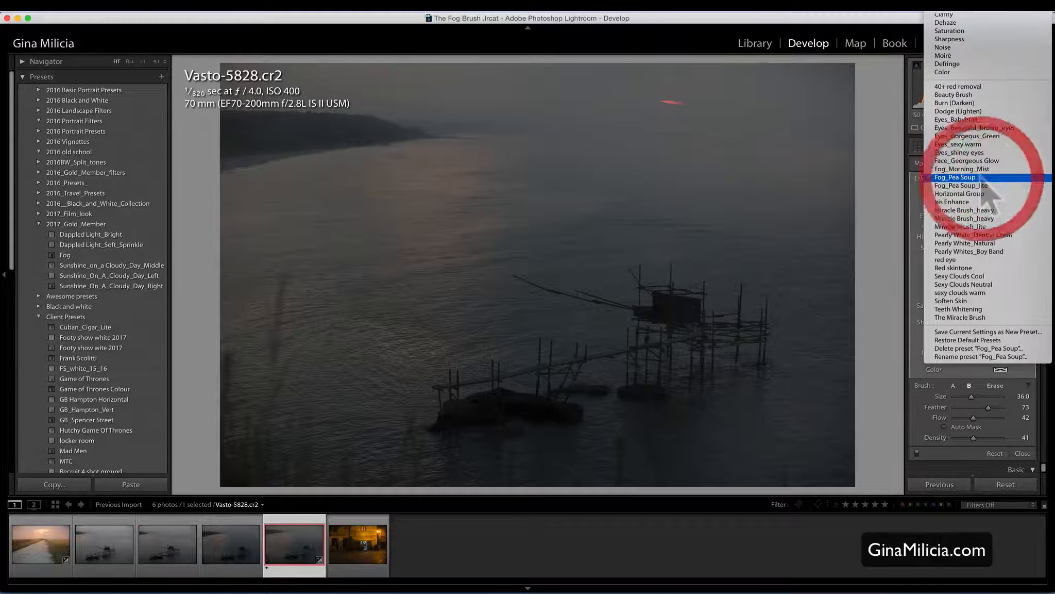
left_click(979, 169)
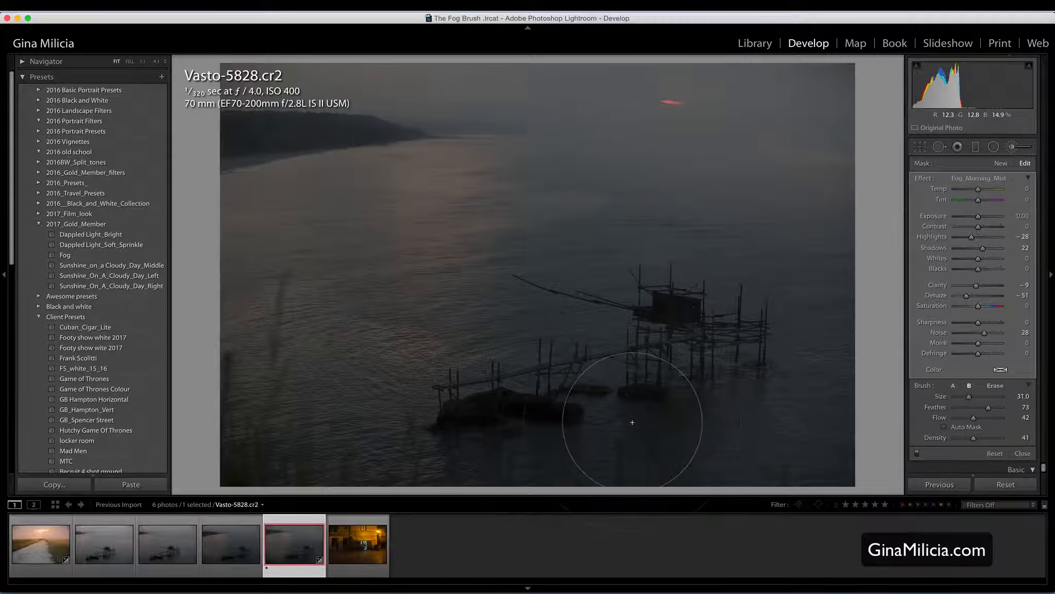
scroll(631, 420, "down", 5)
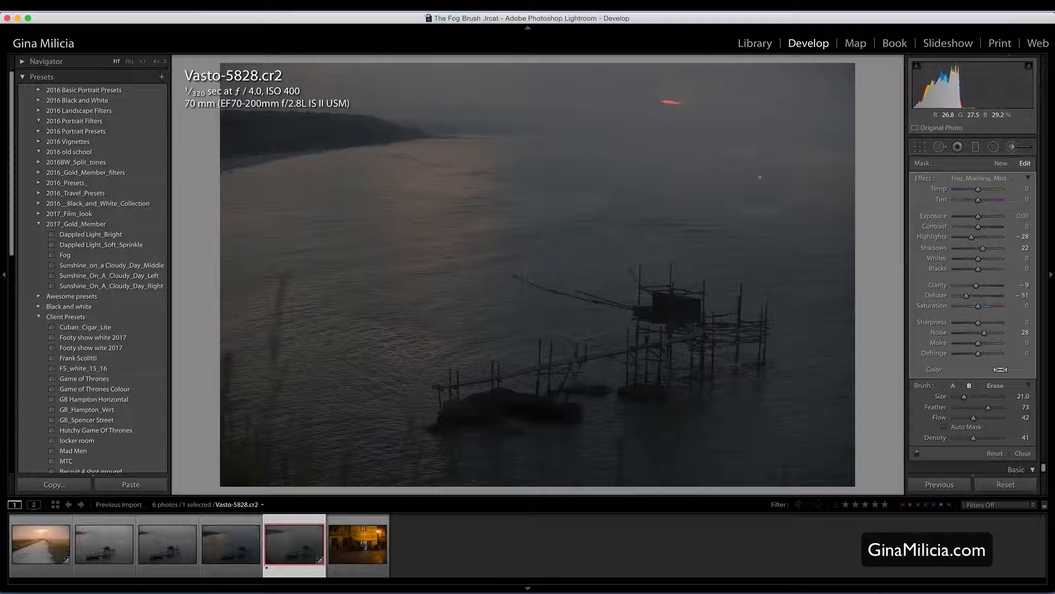
left_click_drag(449, 150, 626, 328)
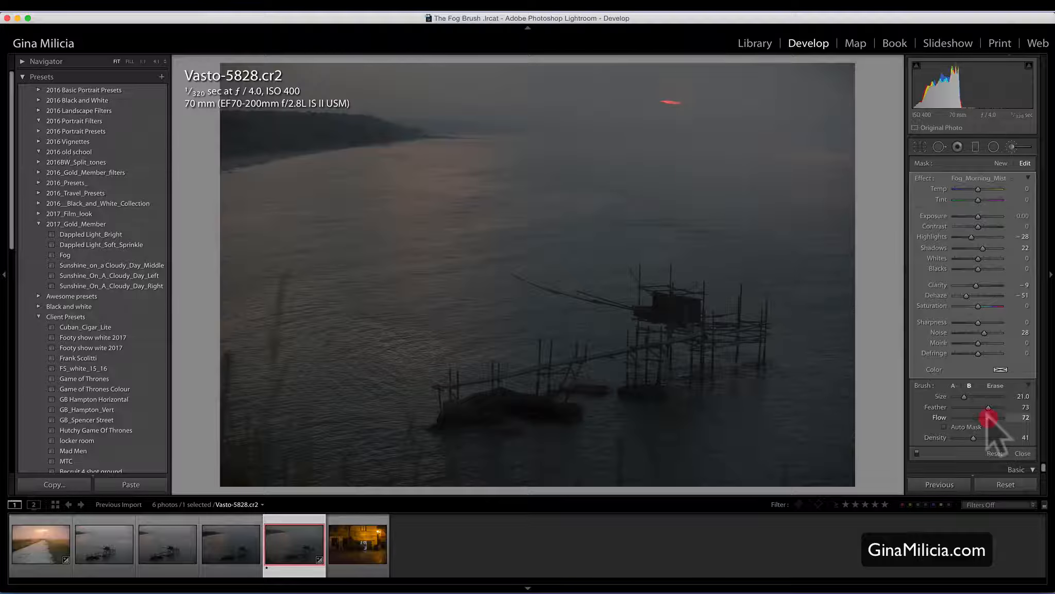
Step: Set brush Density to 78 and paint mist over the rocks and water at the pier's base, resizing the brush to 9 and 14
left_click(990, 437)
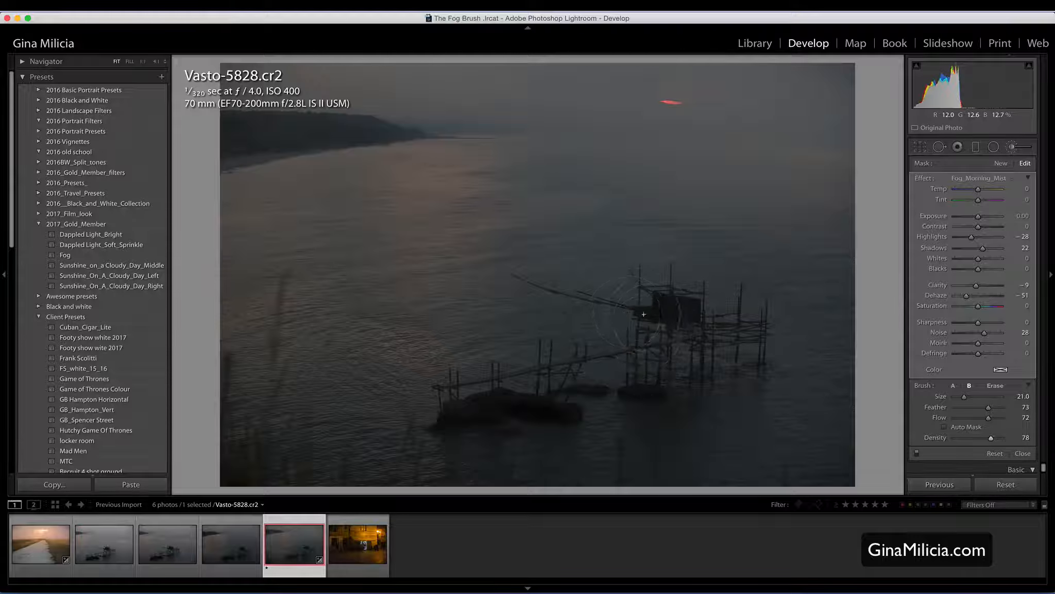
left_click_drag(638, 398, 702, 392)
left_click_drag(582, 404, 716, 415)
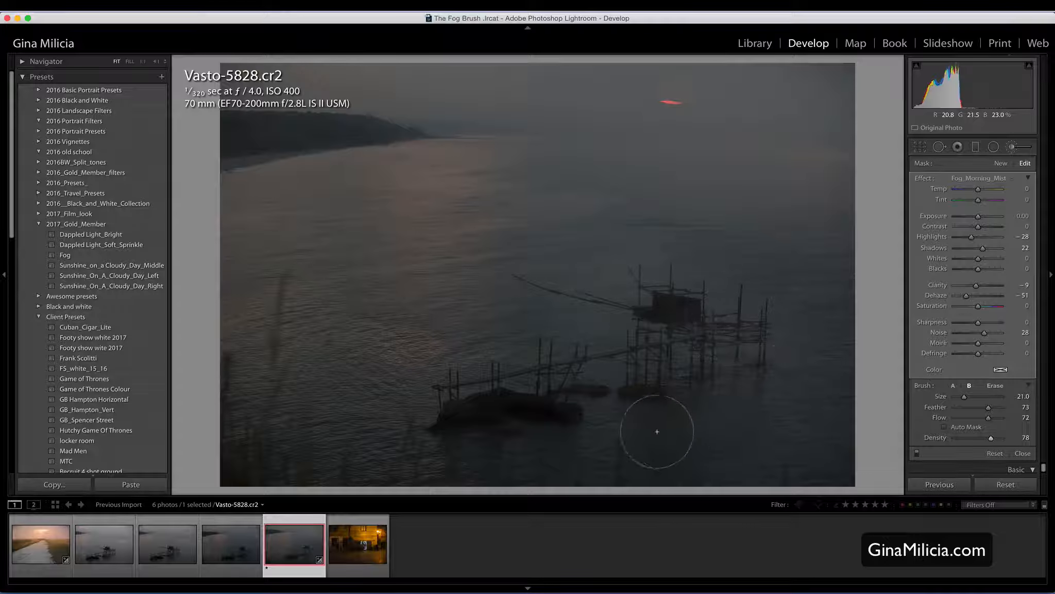
mouse_move(468, 433)
left_mouse_down()
mouse_move(506, 413)
mouse_move(522, 385)
mouse_move(494, 404)
mouse_move(515, 421)
mouse_move(596, 431)
mouse_move(672, 397)
mouse_move(697, 405)
left_mouse_up()
key("bracketleft")
key("bracketleft")
key("bracketleft")
key("bracketleft")
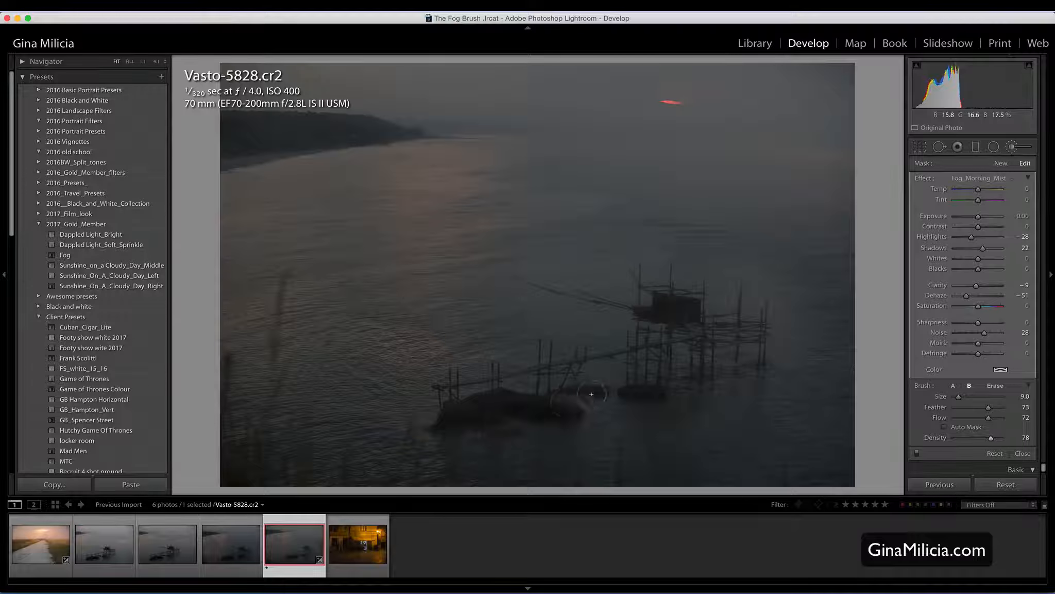
scroll(595, 408, "up", 5)
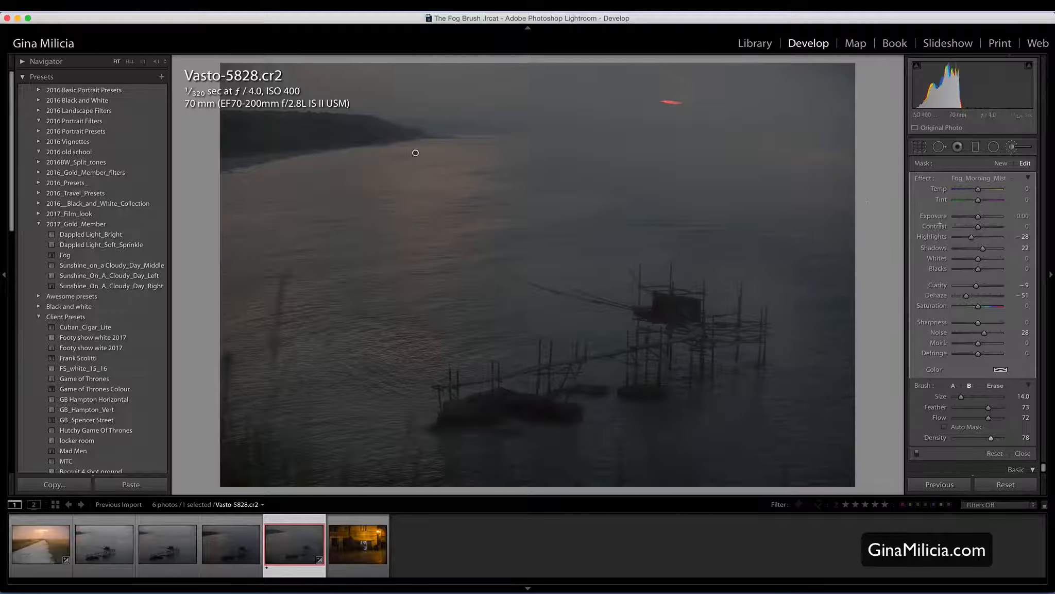
Step: Switch the brush effect to Fog_Pea Soup_lite, enlarge the brush to size 19 and paint over the pier, its rocks and the water behind
left_click(979, 178)
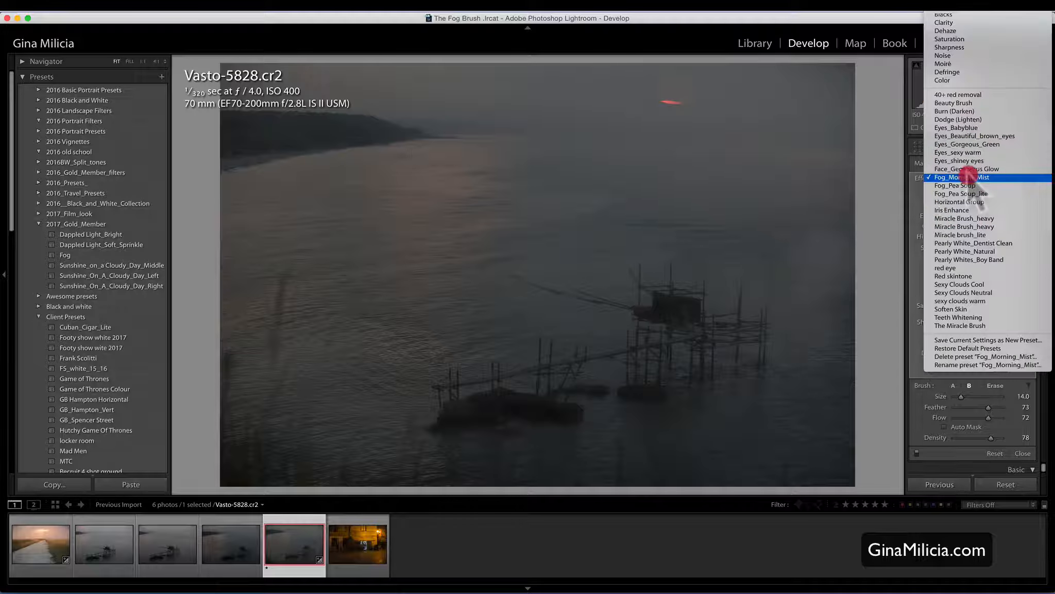
left_click(979, 194)
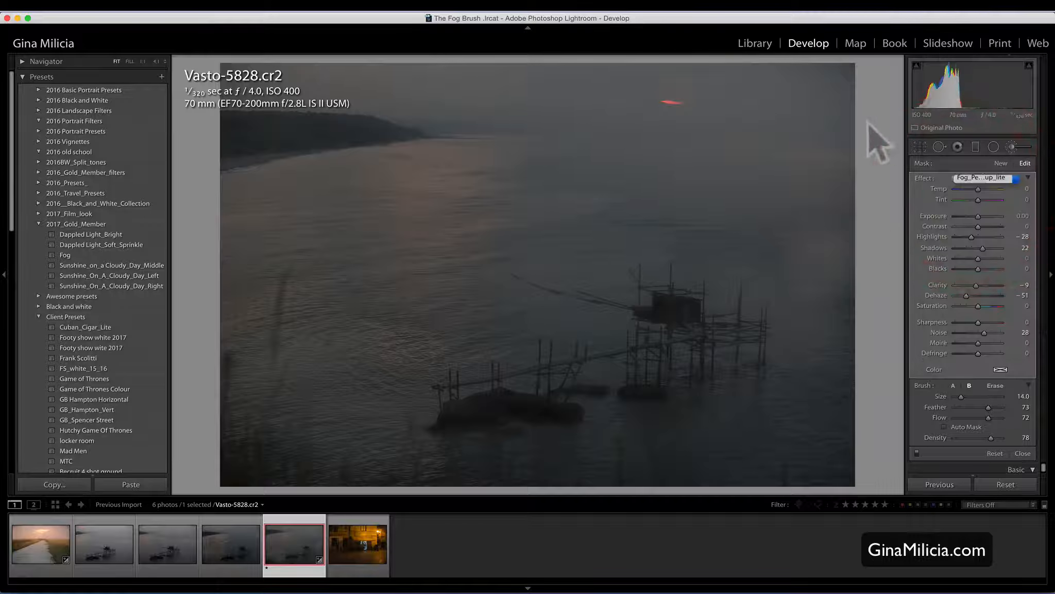
key("bracketright")
key("bracketright")
key("bracketright")
key("bracketright")
key("bracketright")
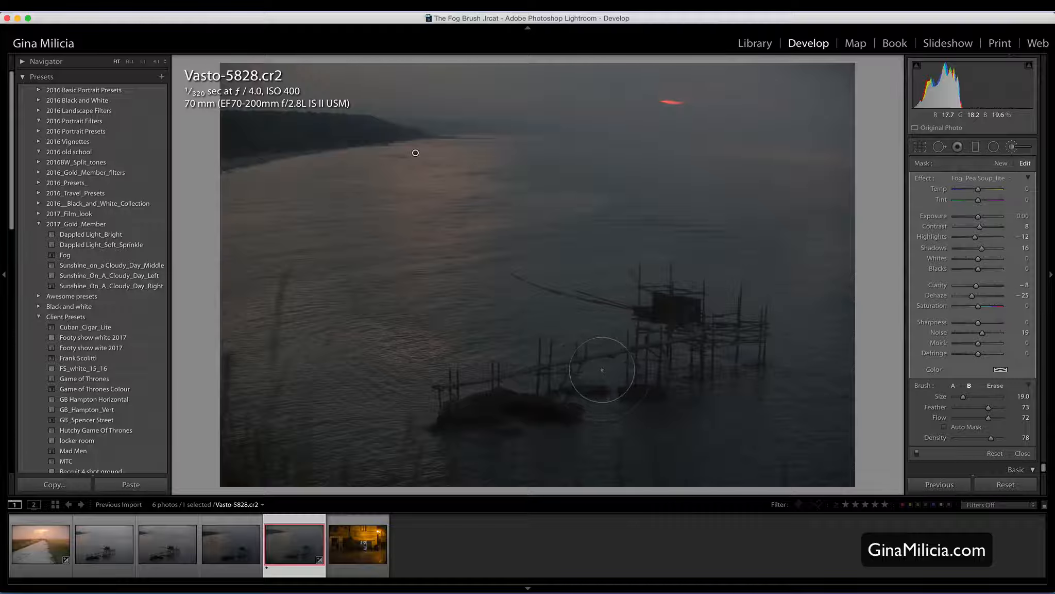
mouse_move(703, 391)
left_mouse_down()
mouse_move(646, 393)
mouse_move(624, 375)
mouse_move(576, 387)
left_mouse_up()
left_click_drag(665, 356, 665, 322)
mouse_move(459, 401)
left_mouse_down()
mouse_move(657, 466)
mouse_move(636, 456)
mouse_move(564, 355)
mouse_move(548, 173)
left_mouse_up()
Step: Start a new Fog_Pea Soup_lite mask with brush size 21 and paint fog along the pier's base and the surrounding water
left_click(1002, 162)
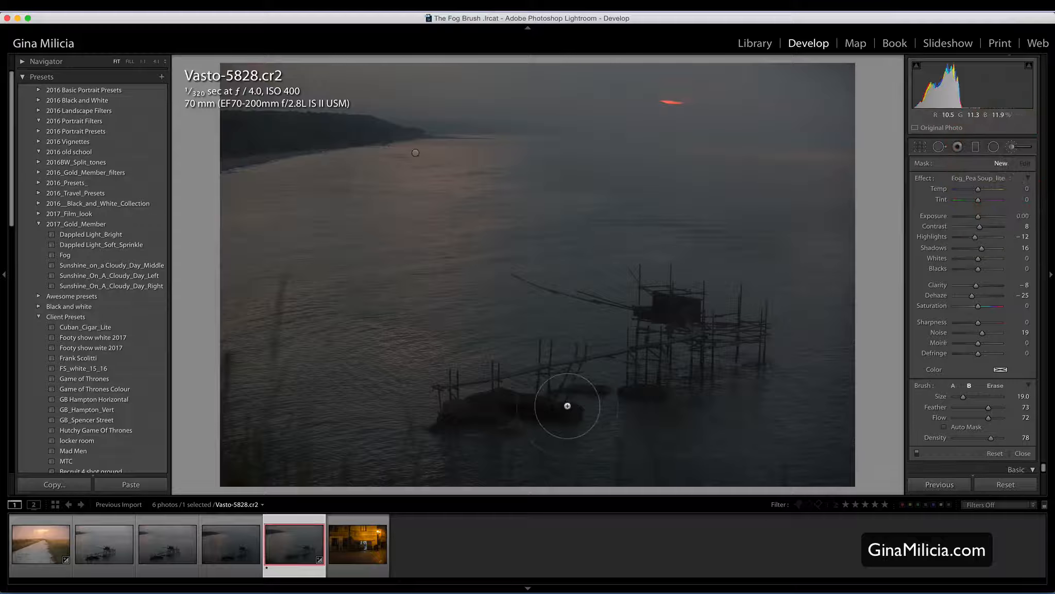
key("bracketright")
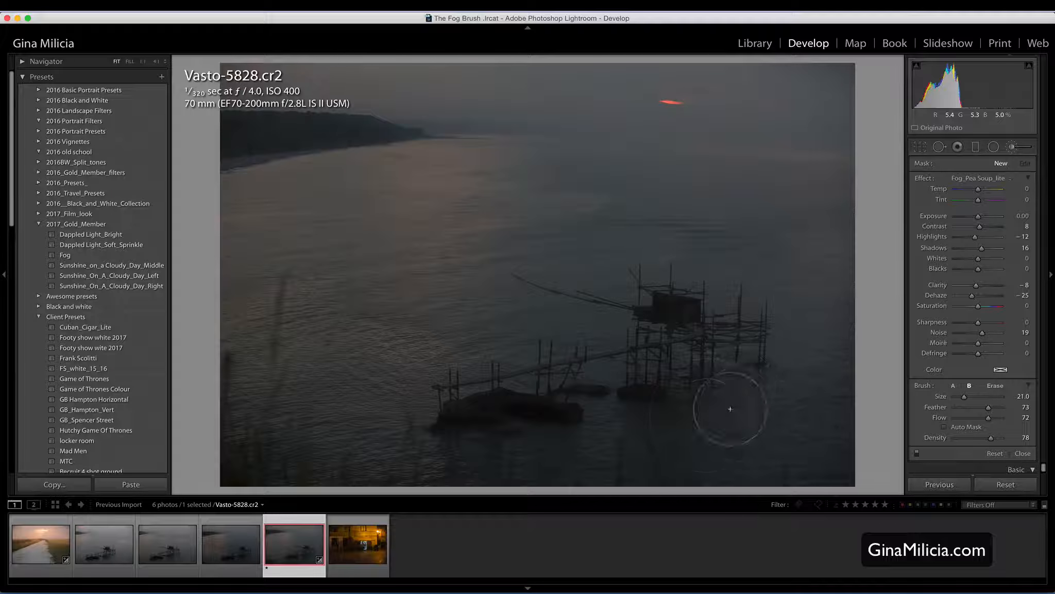
left_click_drag(634, 382, 706, 415)
mouse_move(517, 386)
left_mouse_down()
mouse_move(575, 360)
mouse_move(515, 379)
mouse_move(658, 380)
mouse_move(678, 345)
mouse_move(662, 363)
mouse_move(738, 379)
mouse_move(793, 344)
mouse_move(735, 380)
mouse_move(791, 367)
mouse_move(799, 338)
mouse_move(785, 359)
mouse_move(832, 406)
mouse_move(819, 437)
left_mouse_up()
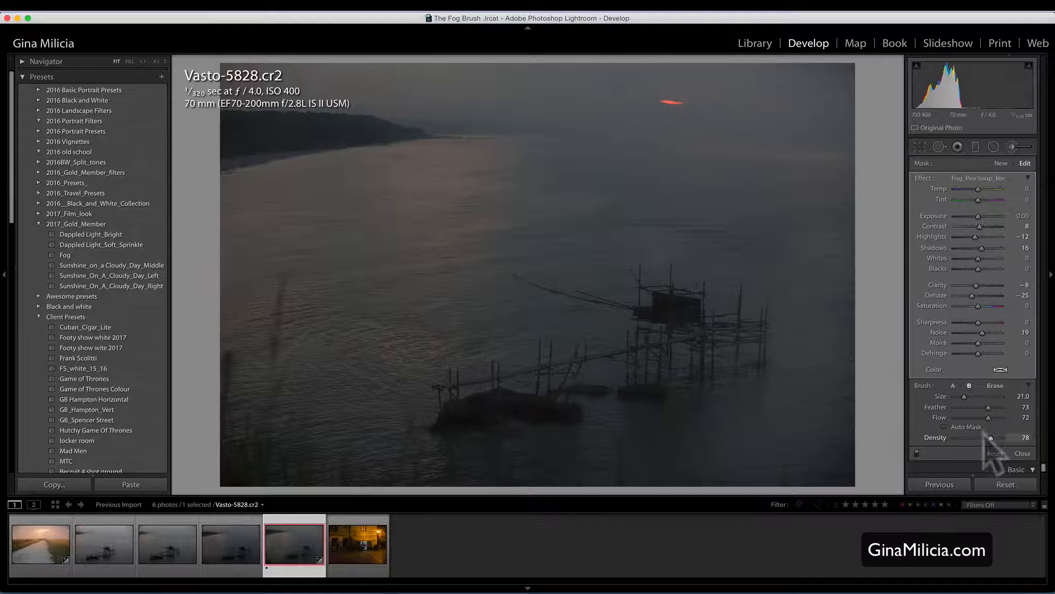
Step: Set the brush to Size 8, Feather 76, Flow 84 and Density 93, and paint fog over the pier's thin outer poles
left_click_drag(991, 437, 995, 437)
scroll(568, 390, "down", 6)
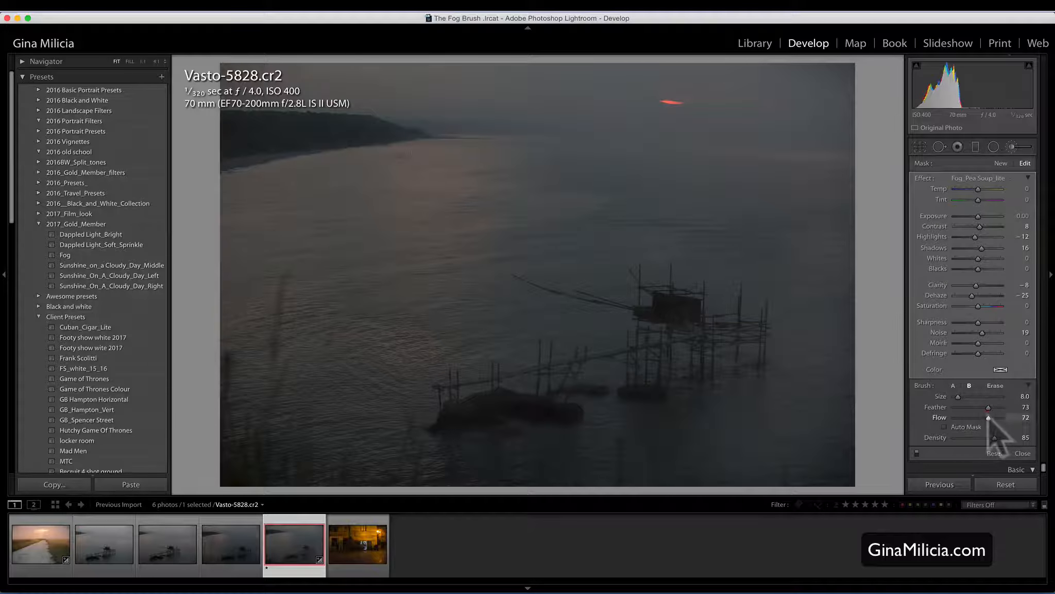
mouse_move(988, 417)
left_mouse_down()
mouse_move(998, 438)
mouse_move(980, 407)
left_mouse_up()
left_click(995, 438)
left_click_drag(980, 408, 989, 407)
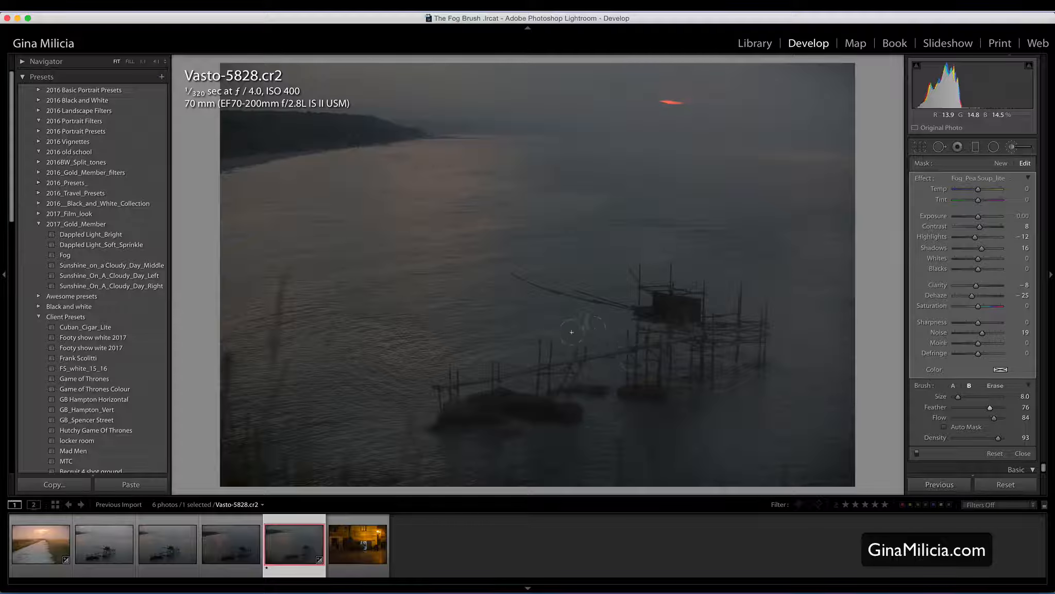
left_click_drag(764, 271, 766, 299)
Step: Enlarge the brush to size 40 and paint light fog across the sky, the headland, the open water and the pier
scroll(723, 195, "up", 3)
scroll(724, 195, "up", 6)
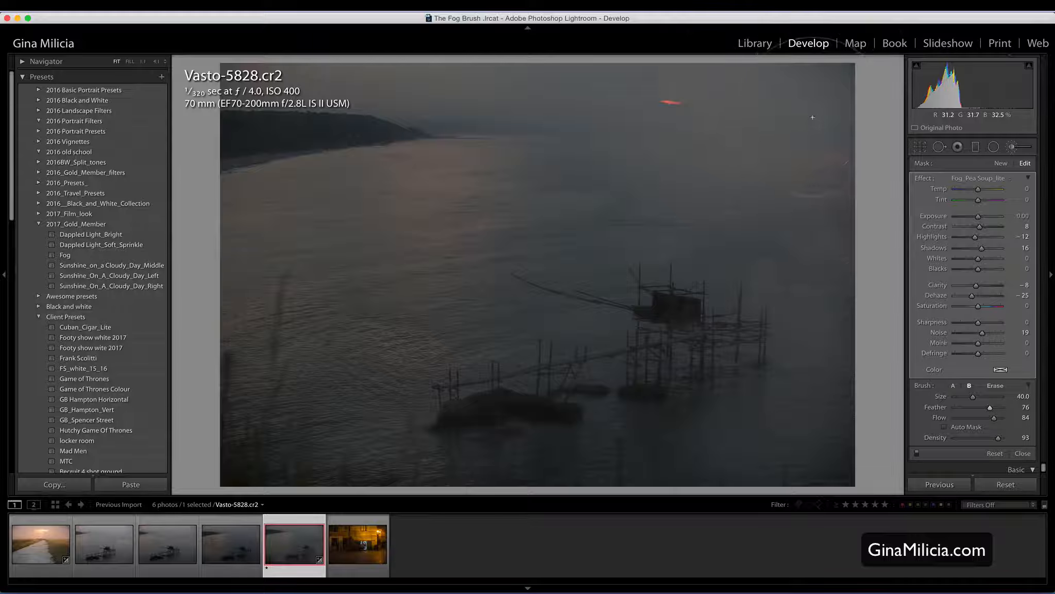
mouse_move(813, 117)
left_mouse_down()
mouse_move(316, 216)
mouse_move(246, 207)
mouse_move(256, 186)
left_mouse_up()
mouse_move(266, 149)
left_mouse_down()
mouse_move(297, 139)
mouse_move(260, 148)
mouse_move(271, 93)
left_mouse_up()
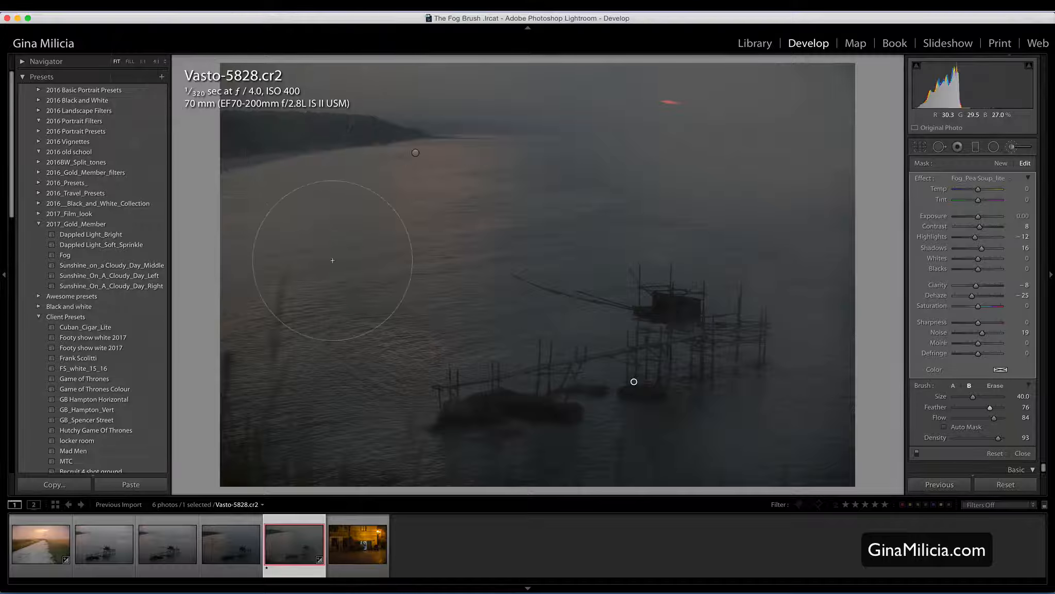
mouse_move(560, 314)
left_mouse_down()
mouse_move(600, 327)
mouse_move(605, 296)
mouse_move(603, 320)
mouse_move(660, 322)
mouse_move(670, 293)
mouse_move(653, 317)
mouse_move(686, 324)
mouse_move(705, 288)
mouse_move(720, 339)
mouse_move(741, 329)
left_mouse_up()
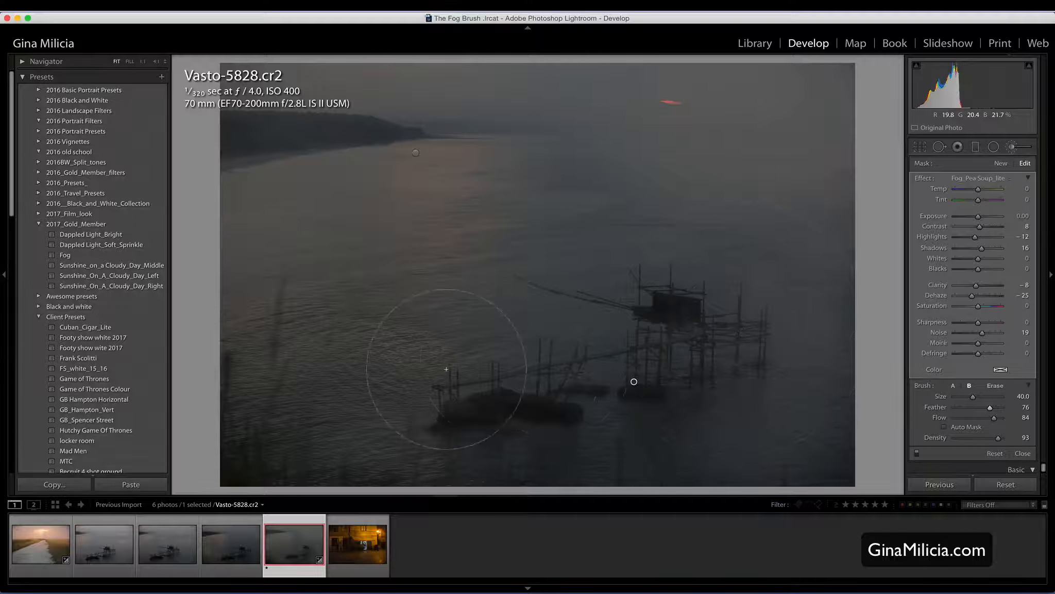
mouse_move(445, 371)
left_mouse_down()
mouse_move(738, 346)
mouse_move(749, 334)
left_mouse_up()
Step: Start a new Fog_Pea Soup mask with brush size 28 and paint thick fog over the pier's legs and the rocks
left_click(1002, 164)
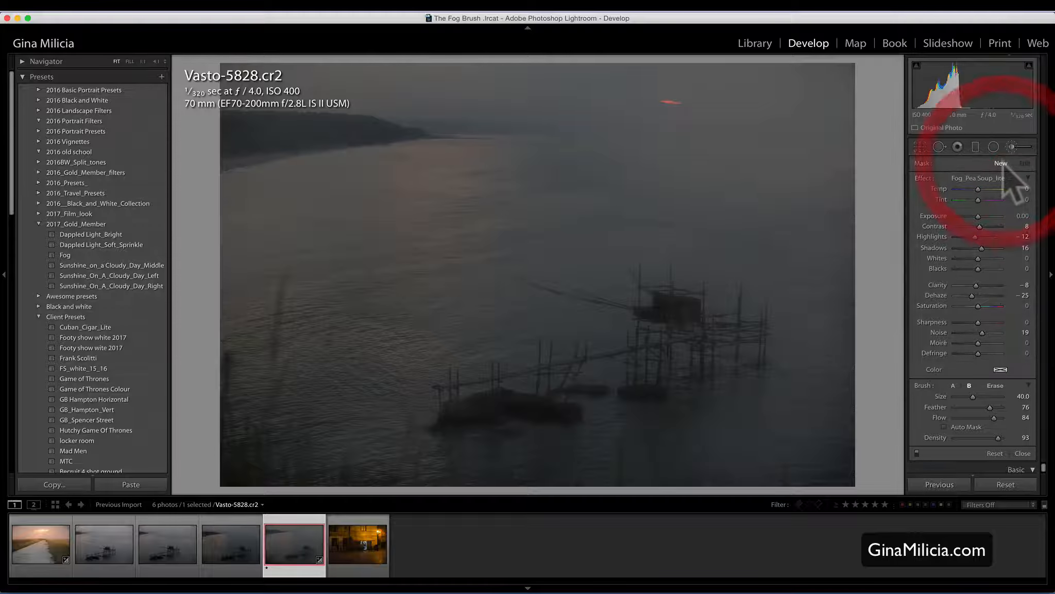
left_click(974, 179)
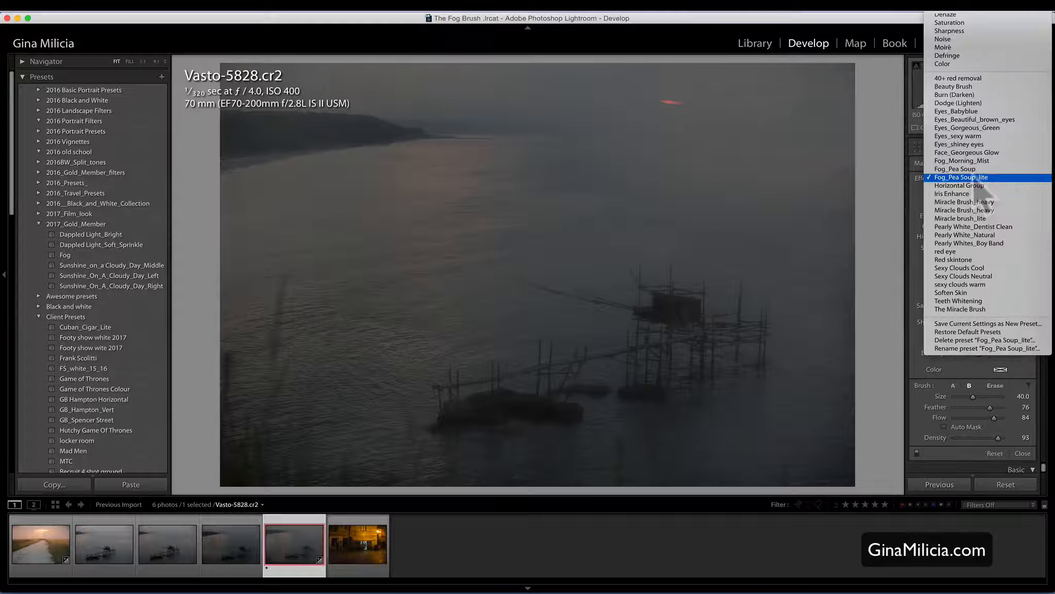
left_click(974, 169)
scroll(642, 366, "down", 6)
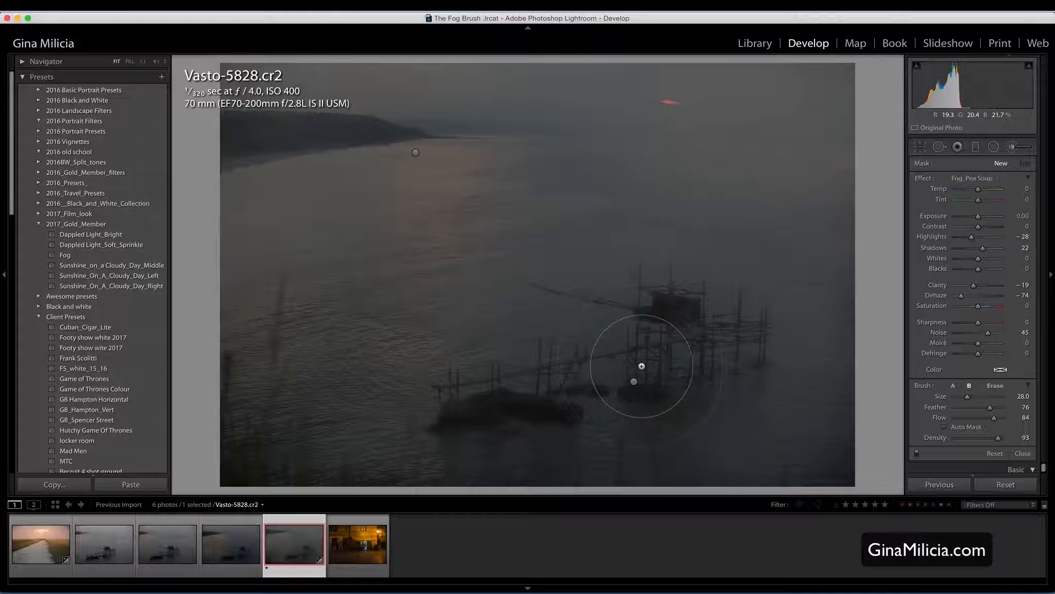
mouse_move(643, 365)
left_mouse_down()
mouse_move(610, 350)
mouse_move(638, 364)
mouse_move(646, 344)
mouse_move(719, 352)
mouse_move(771, 337)
left_mouse_up()
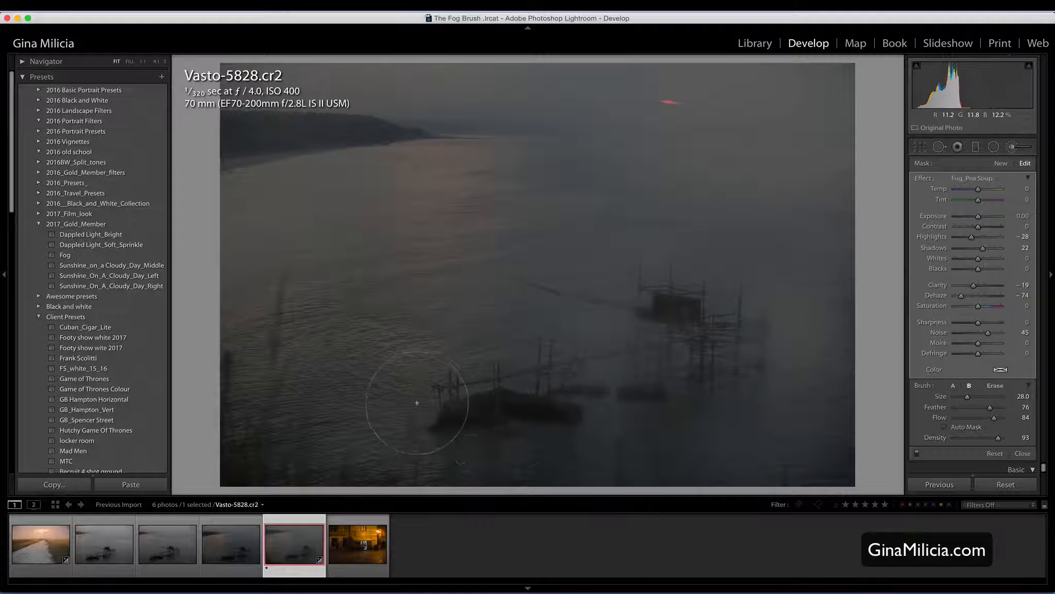
mouse_move(453, 429)
left_mouse_down()
mouse_move(424, 436)
mouse_move(518, 431)
left_mouse_up()
Step: Reduce the brush to size 18 and build up thick fog around the pier poles, the rocks and the foreground grasses
key("[")
key("[")
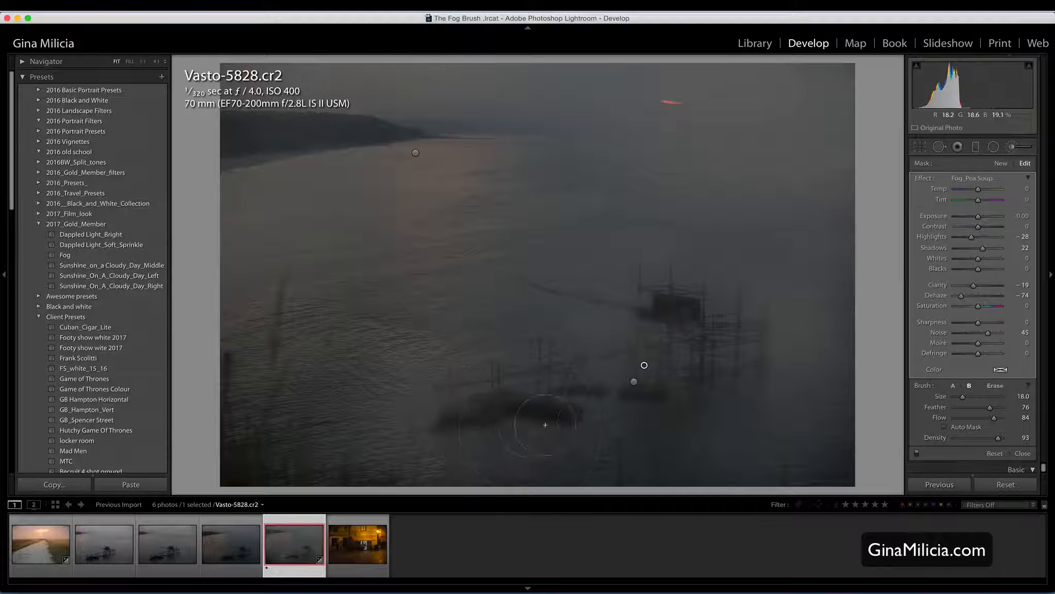
mouse_move(695, 390)
left_mouse_down()
mouse_move(750, 384)
mouse_move(698, 401)
left_mouse_up()
mouse_move(809, 349)
left_mouse_down()
mouse_move(572, 312)
mouse_move(719, 424)
mouse_move(704, 403)
mouse_move(765, 380)
mouse_move(719, 369)
mouse_move(742, 358)
mouse_move(744, 337)
left_mouse_up()
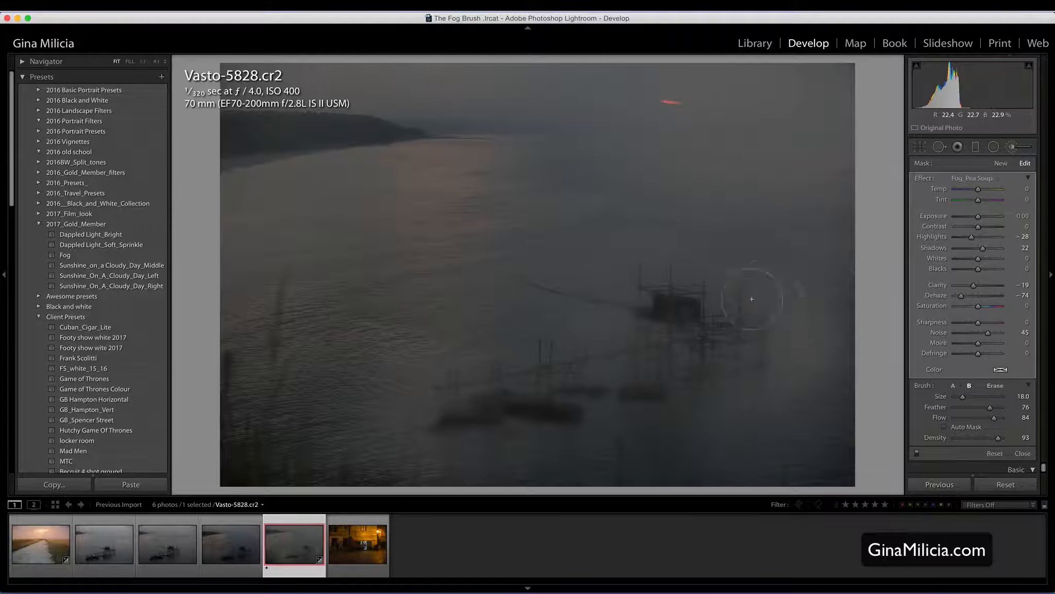
mouse_move(764, 292)
left_mouse_down()
mouse_move(773, 417)
mouse_move(337, 464)
mouse_move(215, 449)
left_mouse_up()
mouse_move(216, 367)
left_mouse_down()
mouse_move(237, 439)
mouse_move(283, 468)
mouse_move(422, 490)
left_mouse_up()
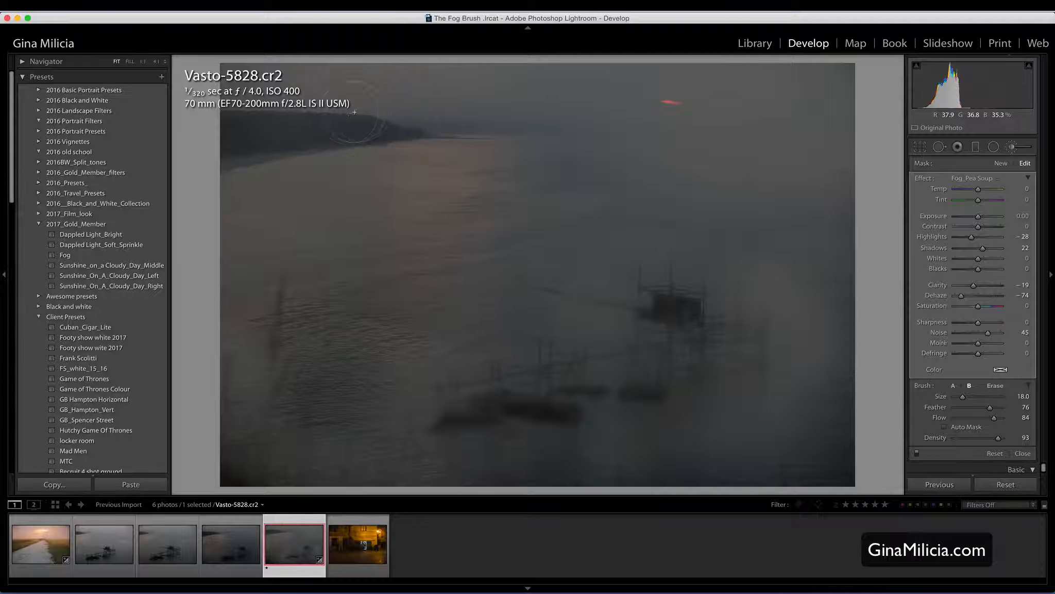
Step: Paint fog over the distant headland and scale back the Fog_Pea Soup mask's overall strength until Dehaze is -24
mouse_move(239, 95)
left_mouse_down()
mouse_move(296, 98)
mouse_move(262, 113)
left_mouse_up()
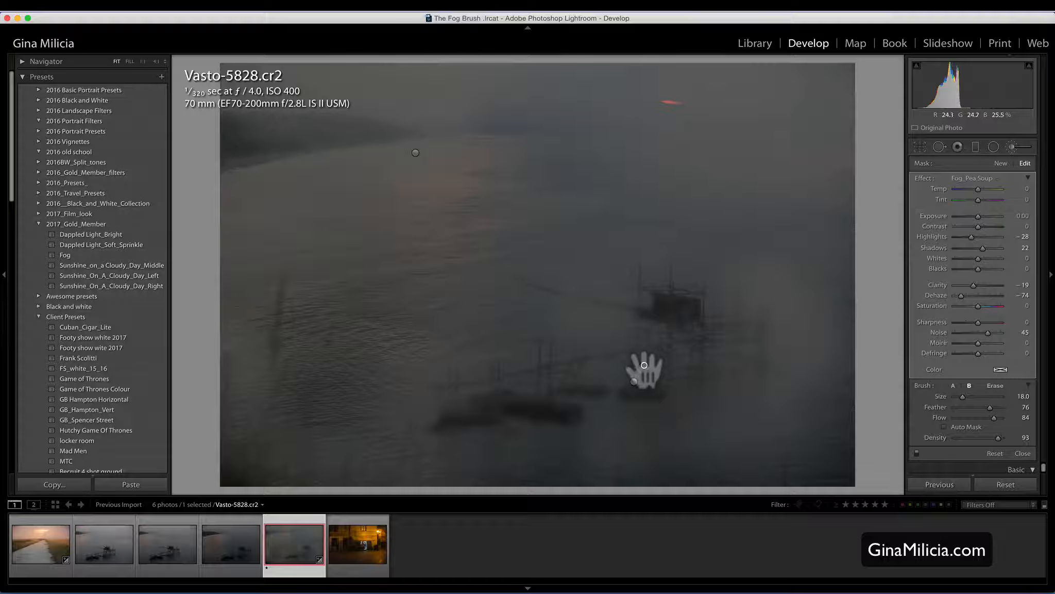
mouse_move(645, 365)
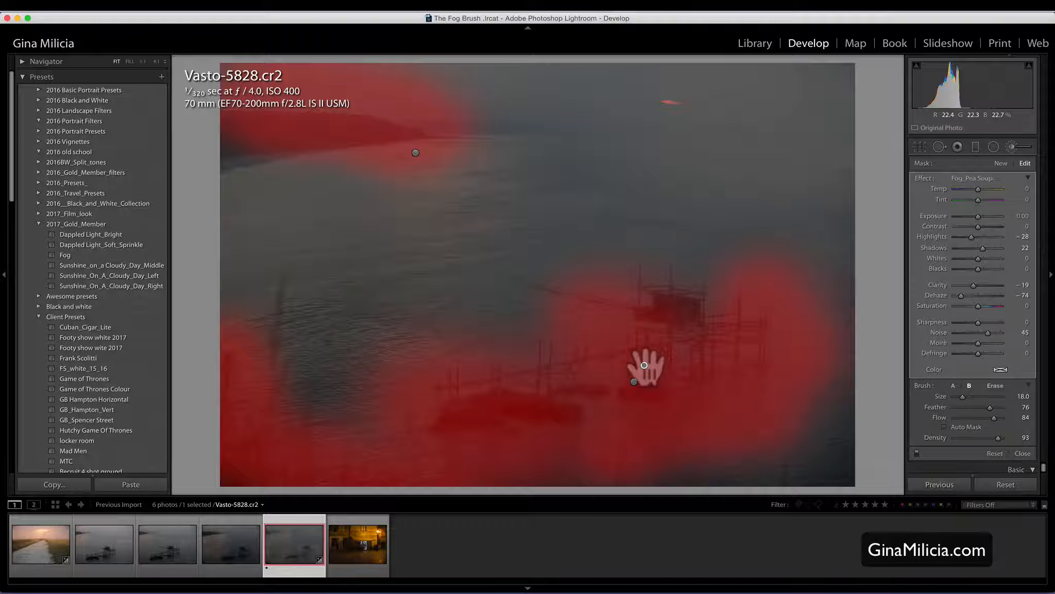
key("alt")
key("alt")
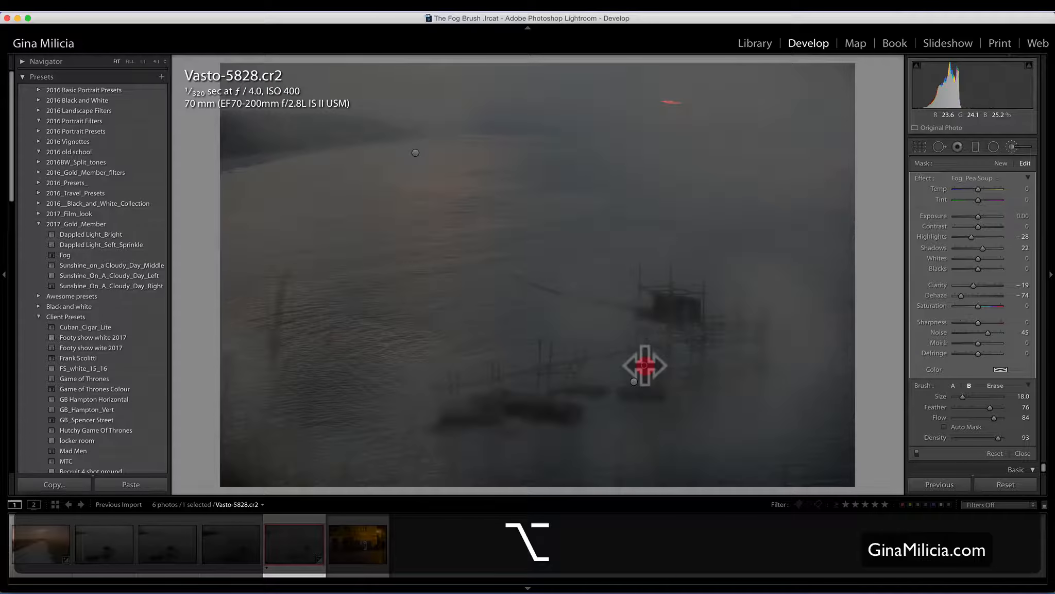
left_click_drag(644, 364, 626, 365)
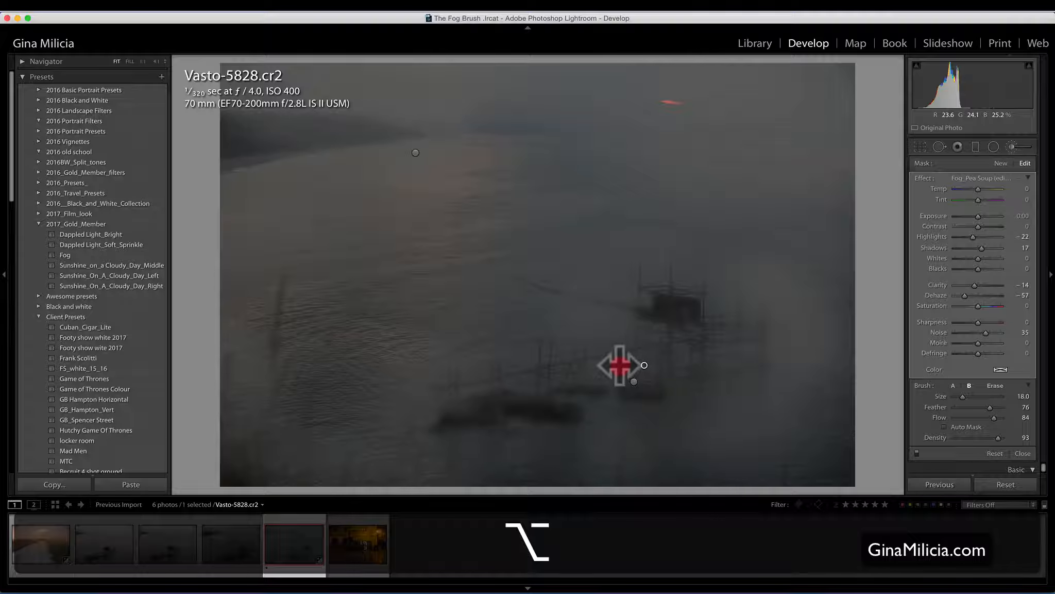
mouse_move(615, 364)
left_mouse_down()
mouse_move(581, 364)
mouse_move(648, 364)
mouse_move(624, 364)
left_mouse_up()
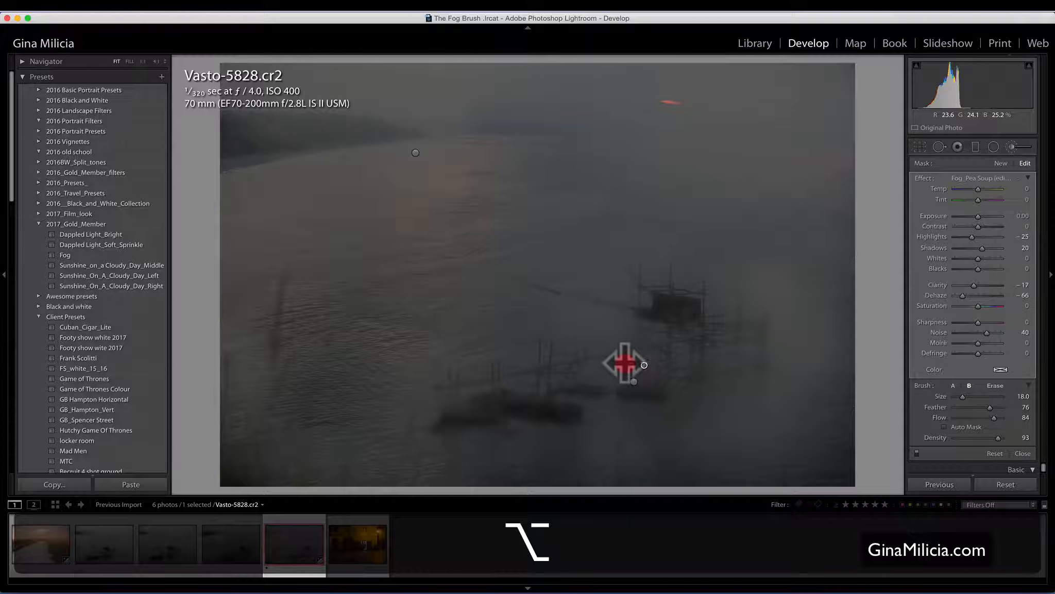
mouse_move(606, 363)
left_mouse_down()
mouse_move(688, 365)
mouse_move(577, 365)
left_mouse_up()
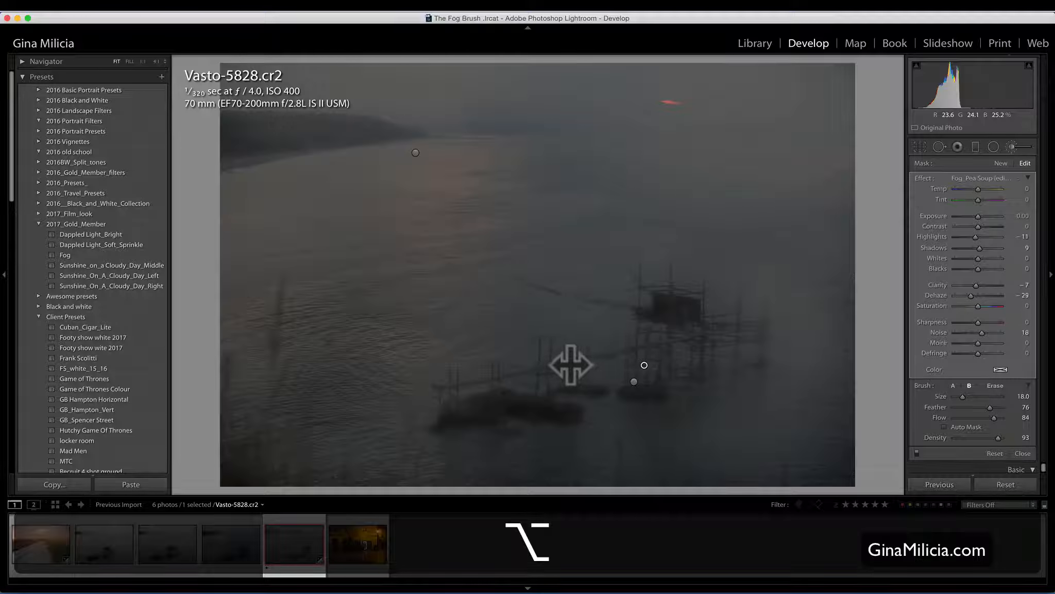
left_click_drag(570, 365, 567, 364)
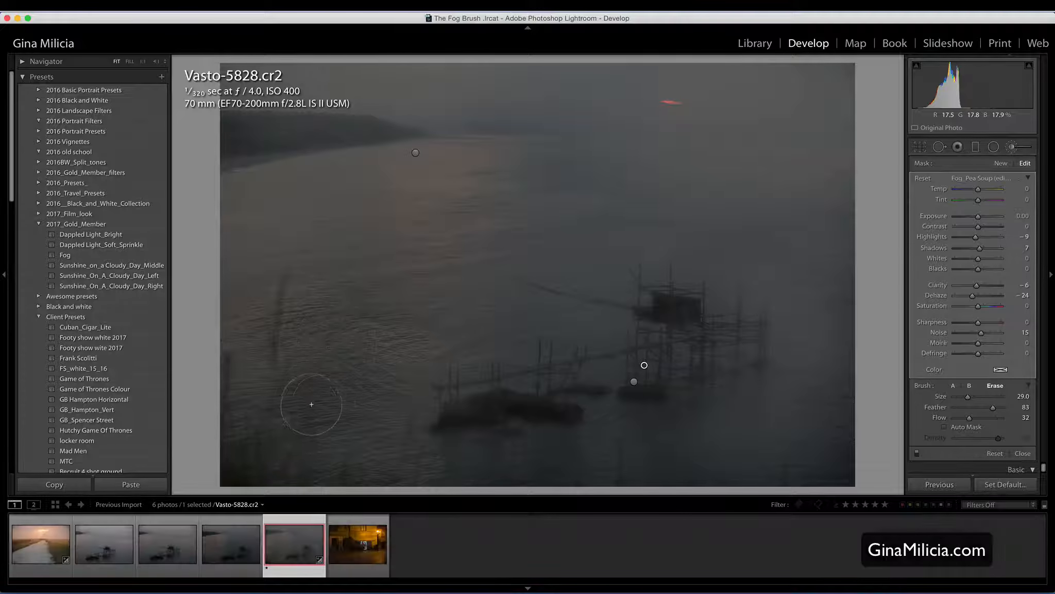
Step: Compare the foggy pier photo with its unedited version
key("alt")
key("backslash")
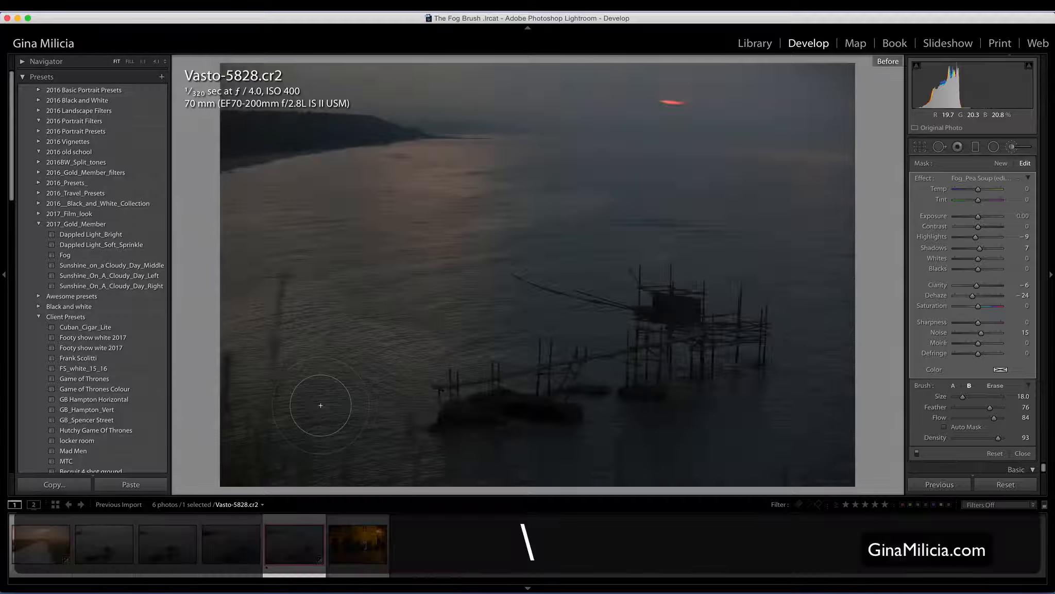
key("backslash")
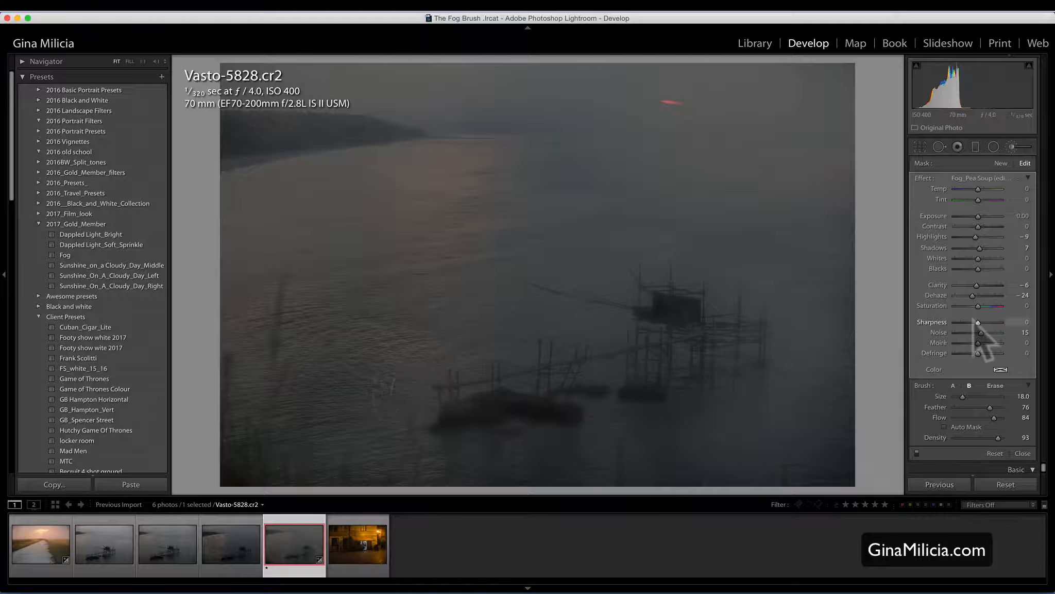
Step: Close the Adjustment Brush and set the photo's Contrast to +19, Shadows to +20, Blacks to -14 and Clarity to -10
left_click(1012, 147)
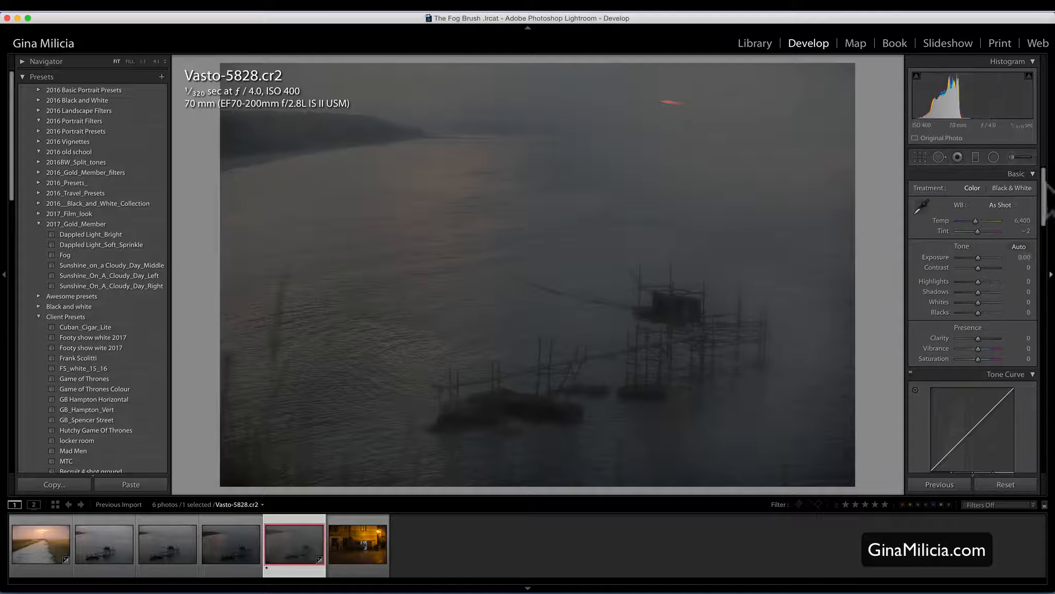
left_click(1001, 206)
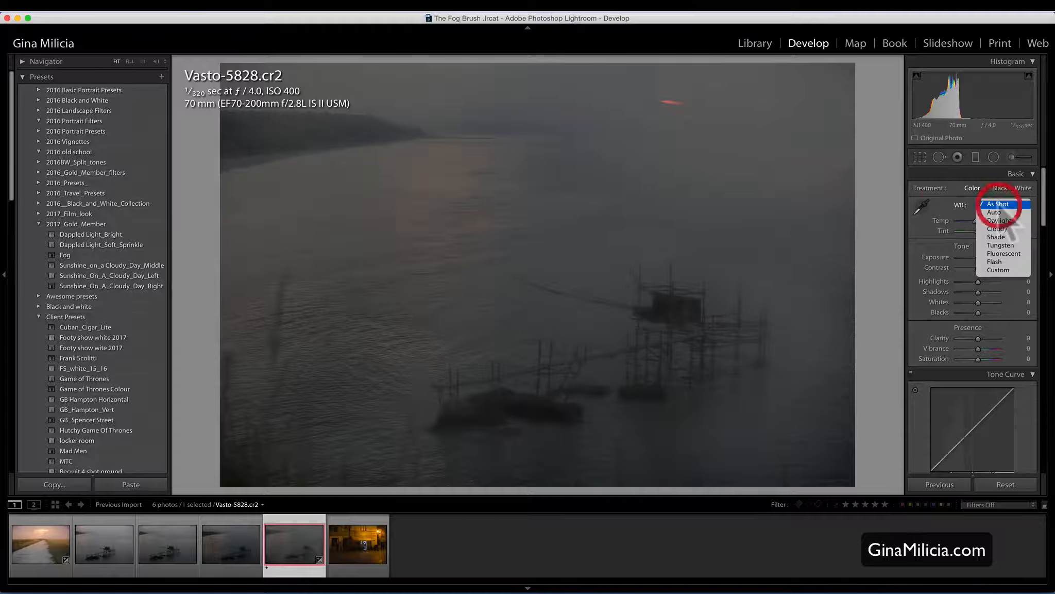
left_click(1000, 205)
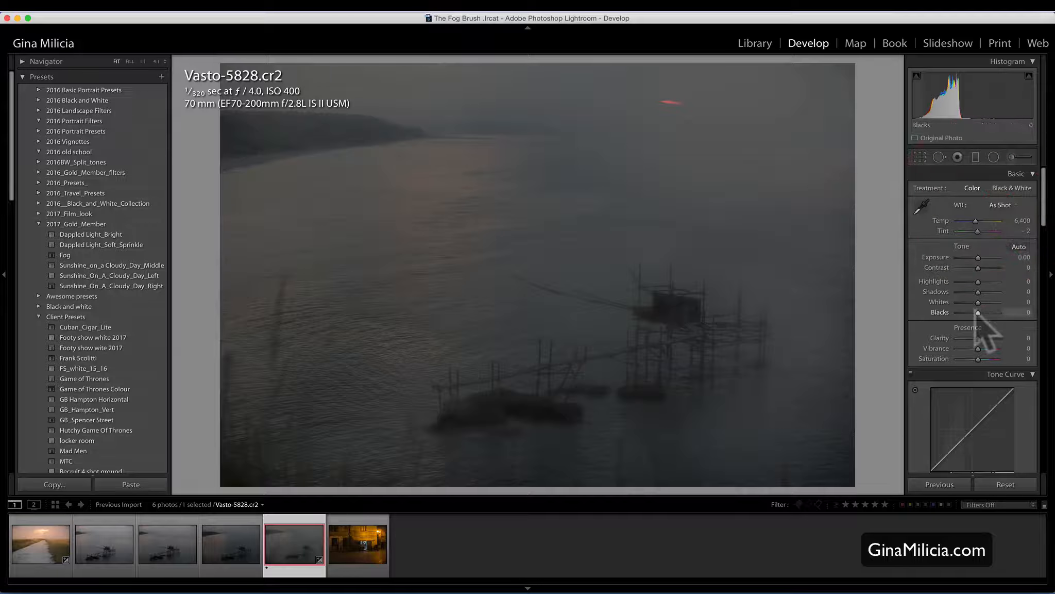
left_click_drag(977, 313, 975, 313)
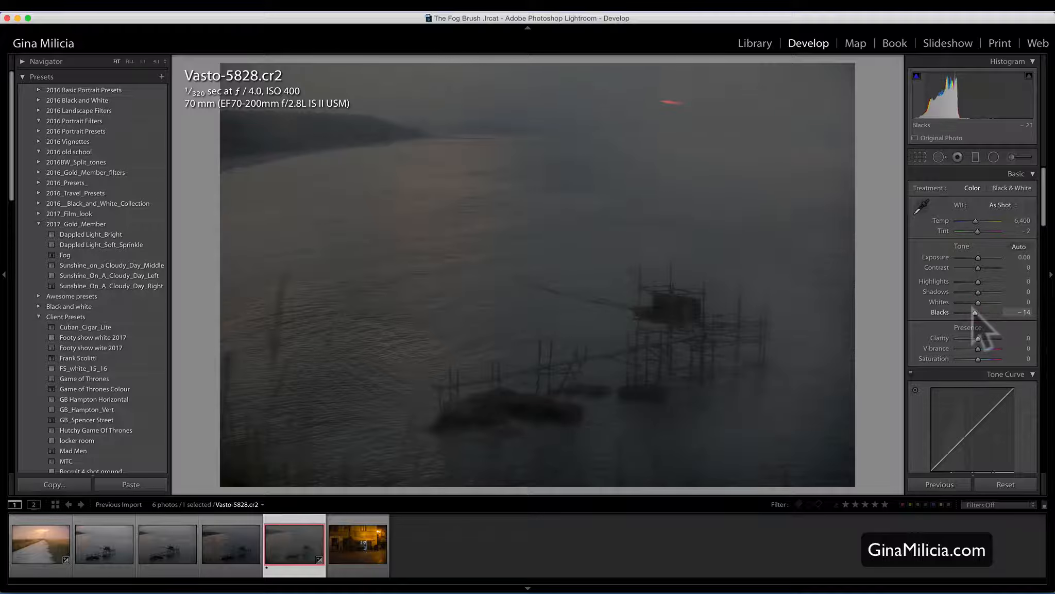
left_click_drag(978, 268, 980, 291)
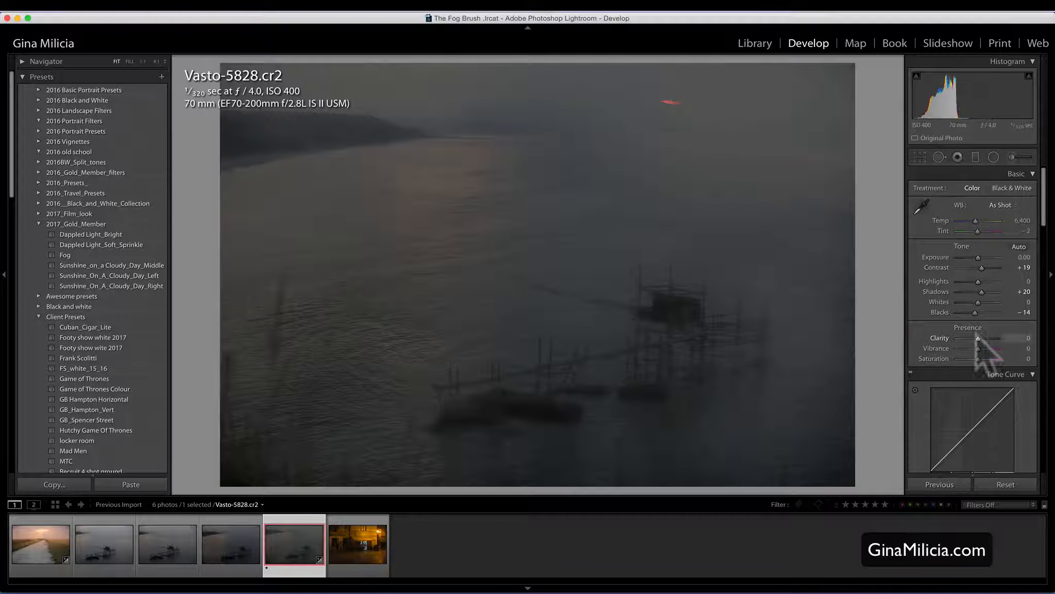
left_click_drag(978, 338, 976, 338)
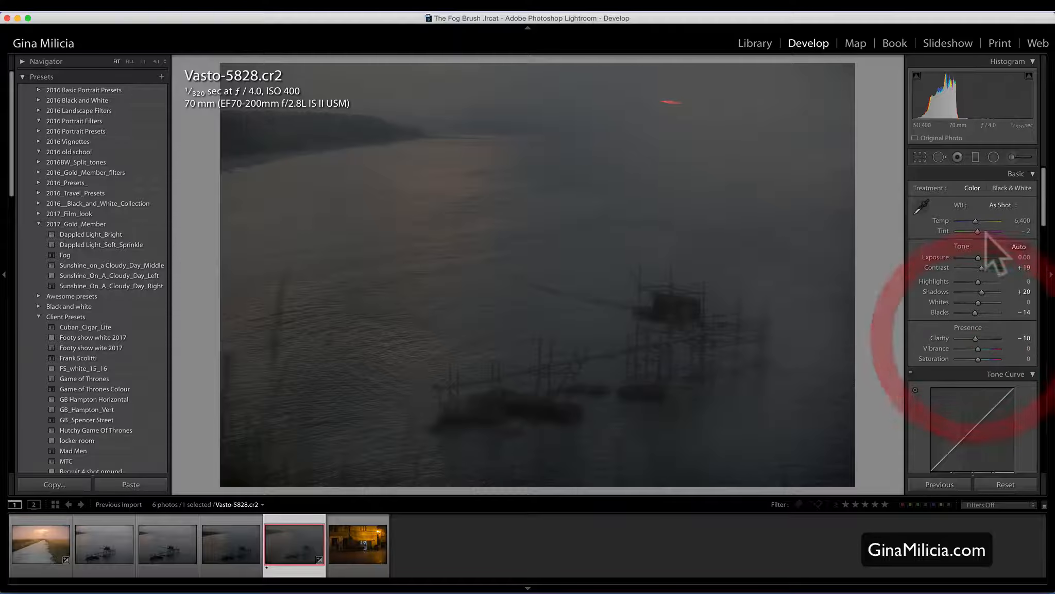
Step: Set the photo's Exposure to -0.05, colour temperature to 7,432 and Saturation to -23
left_click_drag(978, 257, 980, 258)
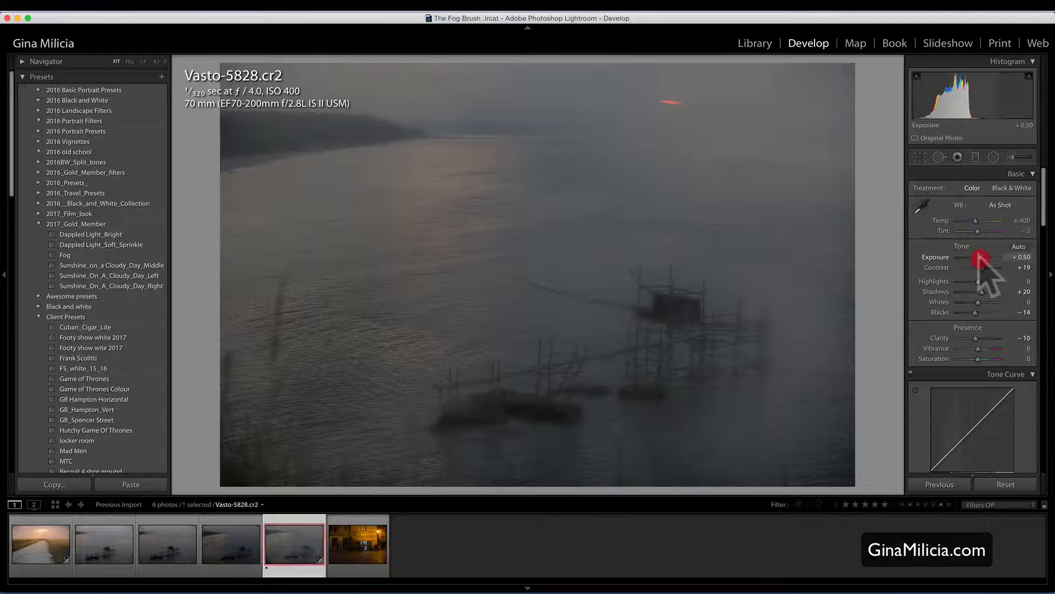
left_click_drag(980, 258, 980, 257)
left_click_drag(976, 221, 979, 220)
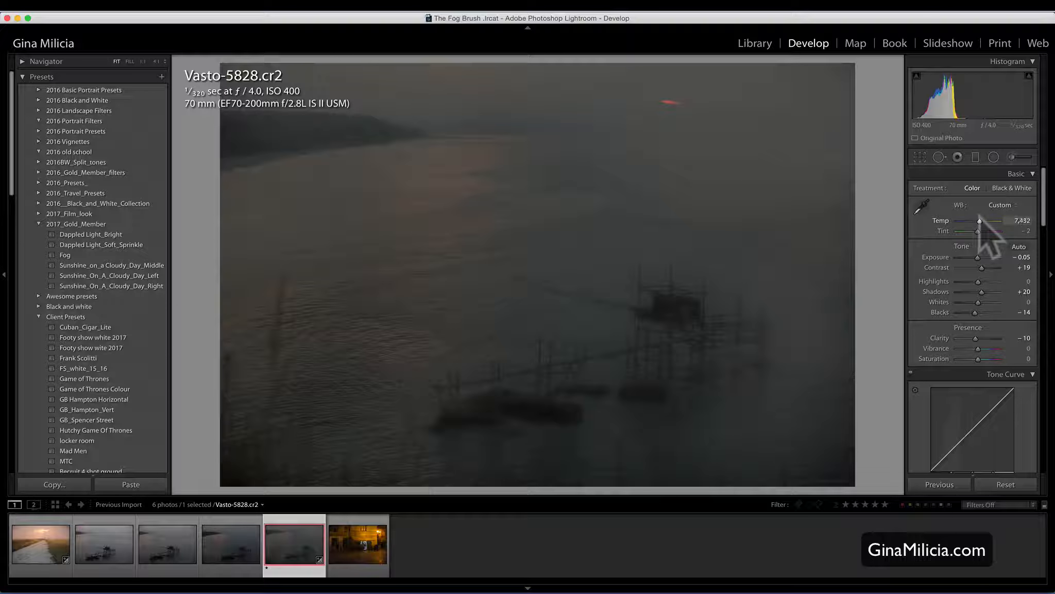
left_click(984, 228)
scroll(965, 294, "down", 5)
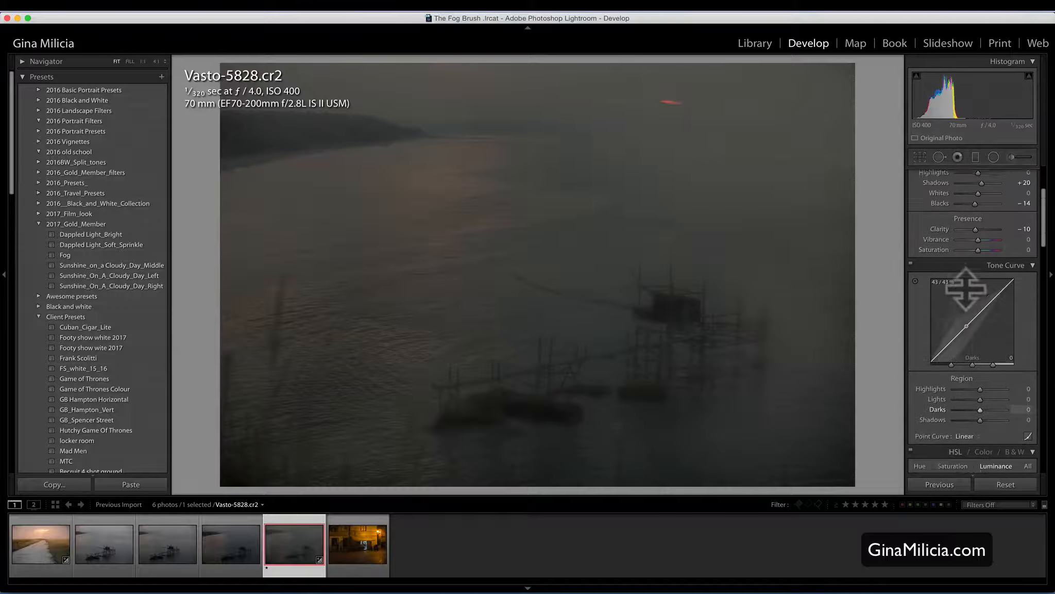
scroll(966, 296, "up", 3)
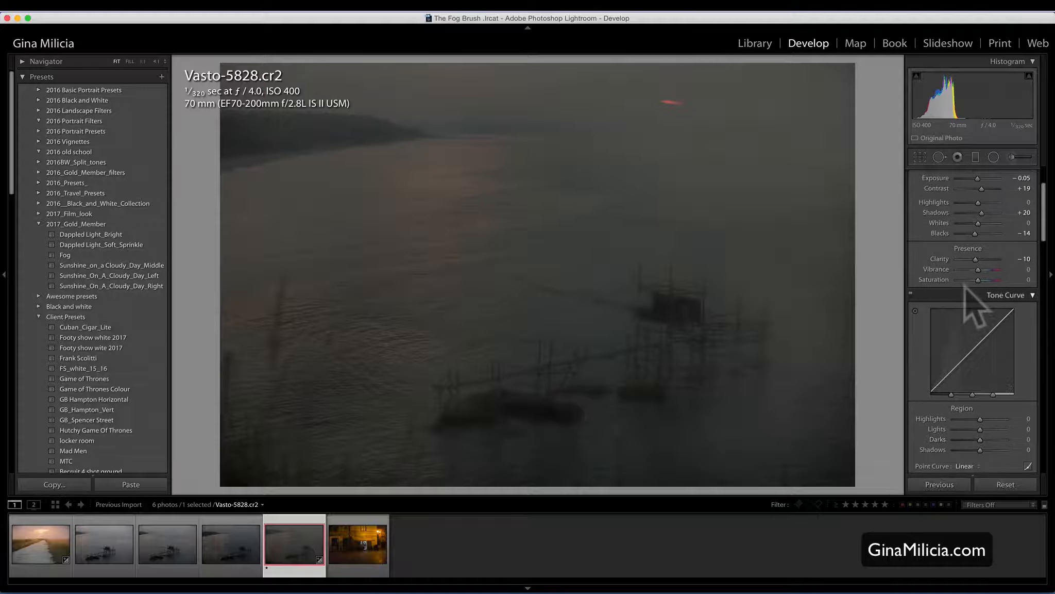
scroll(966, 289, "up", 3)
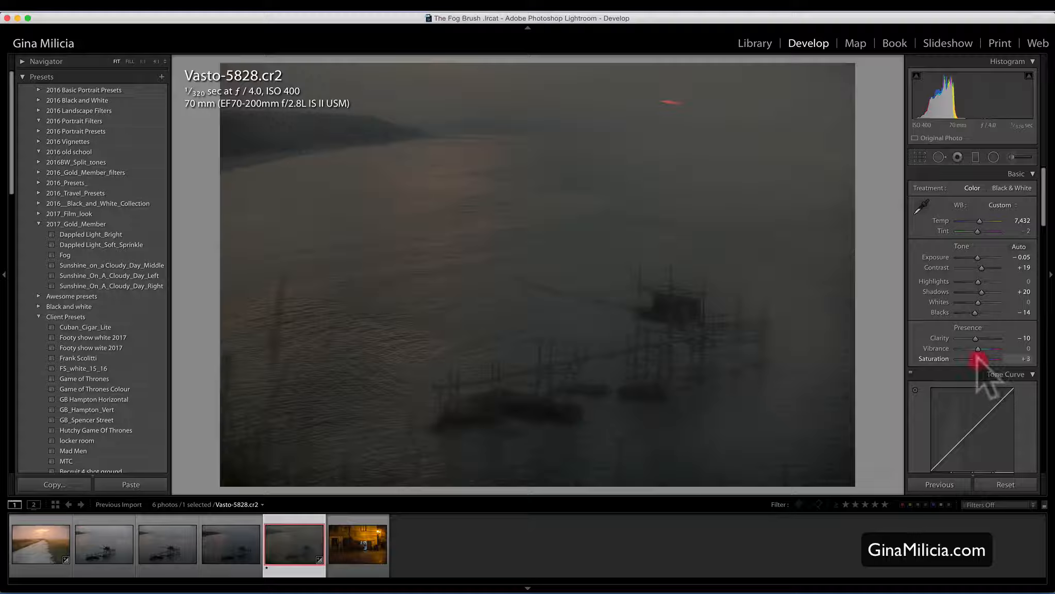
left_click_drag(977, 360, 973, 359)
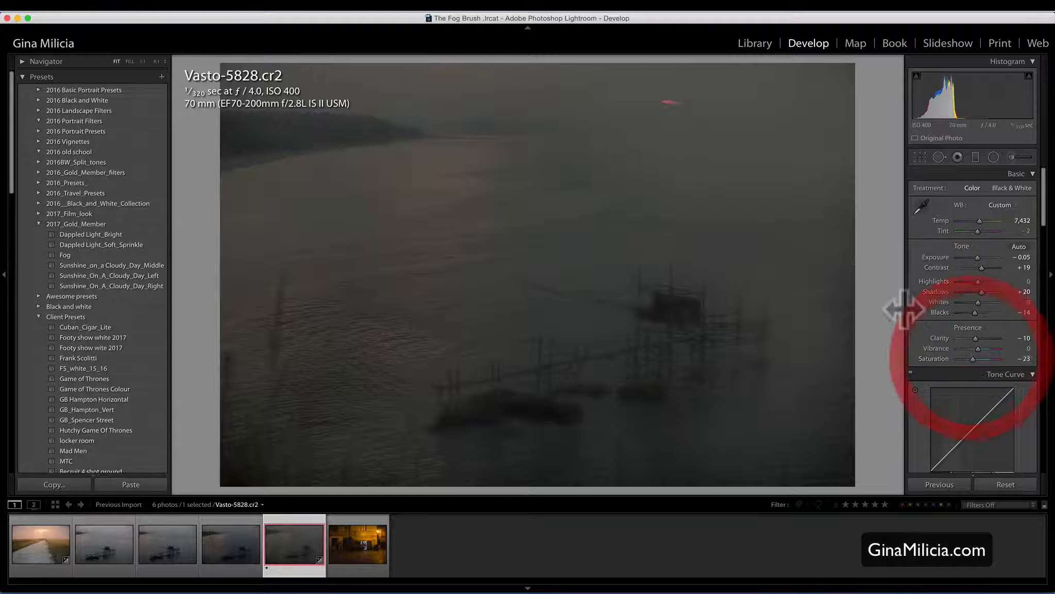
Step: Toggle between the before and after versions to check the toned fog effect
key("backslash")
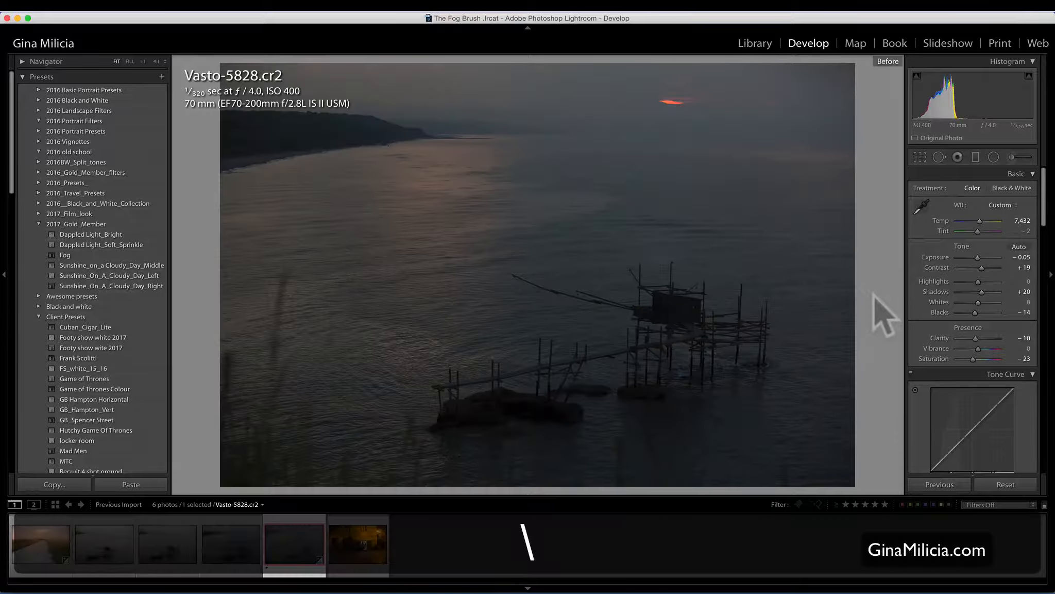
key("backslash")
key("backslash")
key("backslash")
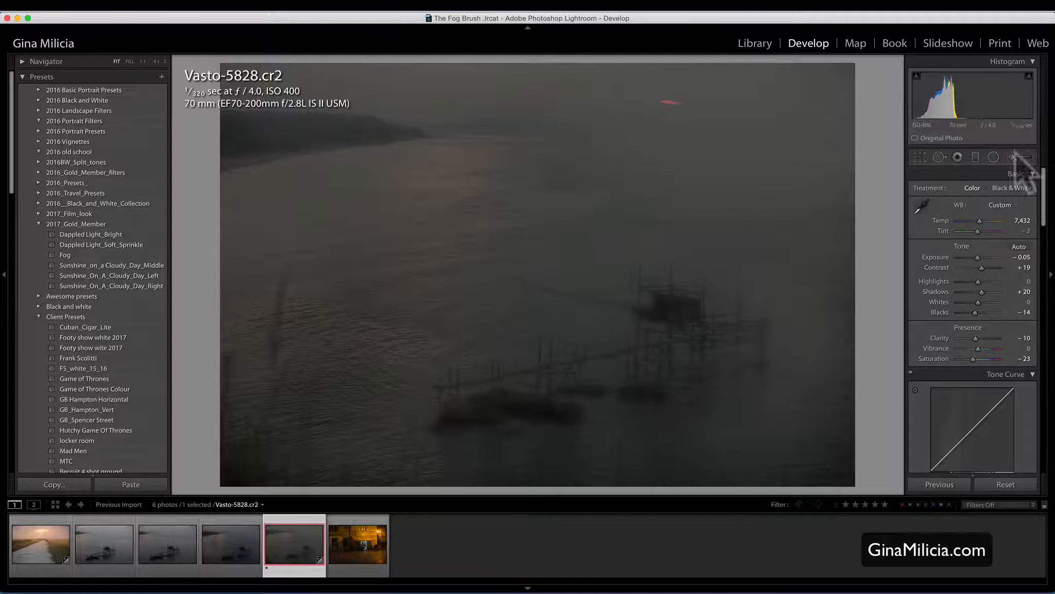
Step: Reopen the Adjustment Brush, select the pea-soup fog mask at the pier's legs and try adjusting its overall strength
left_click(1018, 157)
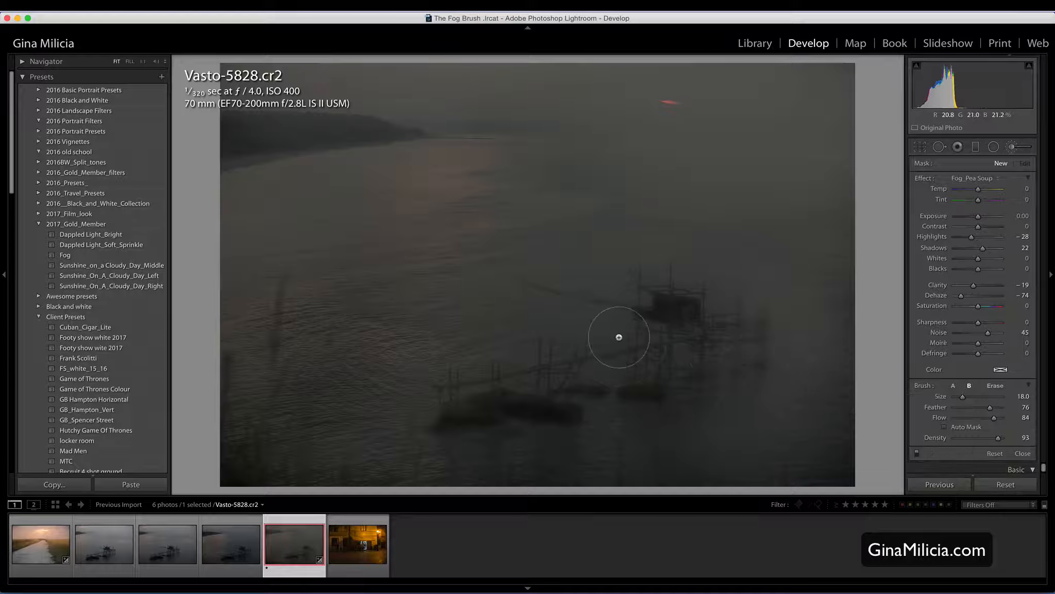
left_click(644, 364)
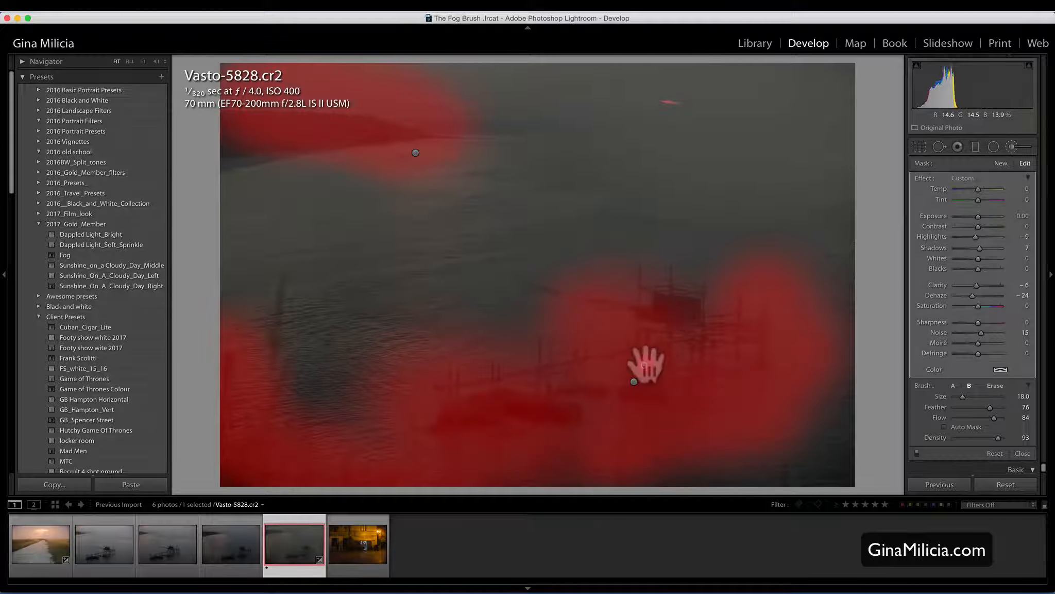
key("alt")
key("alt")
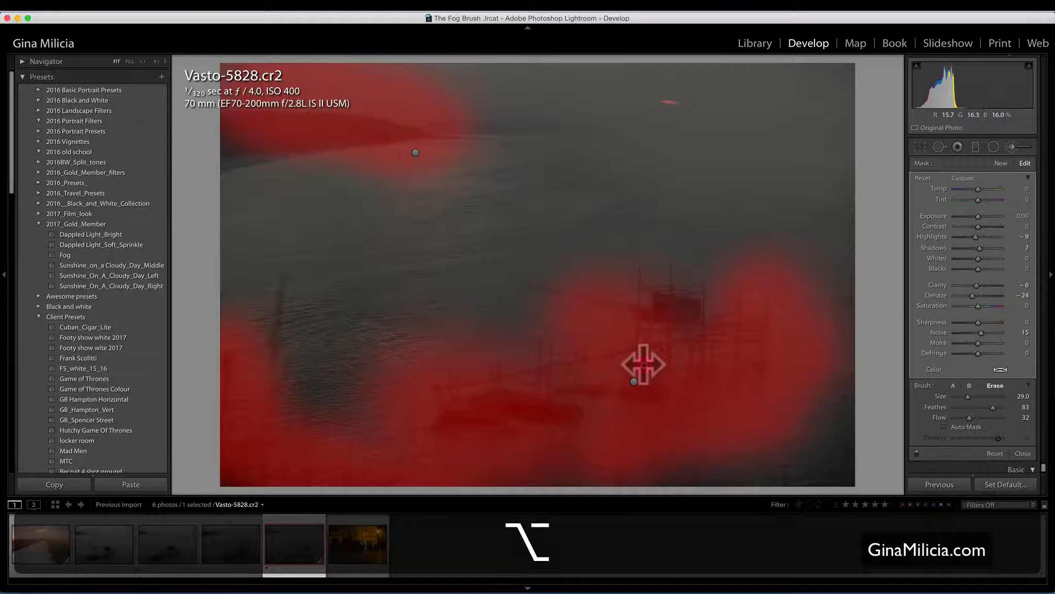
left_click_drag(644, 364, 638, 365)
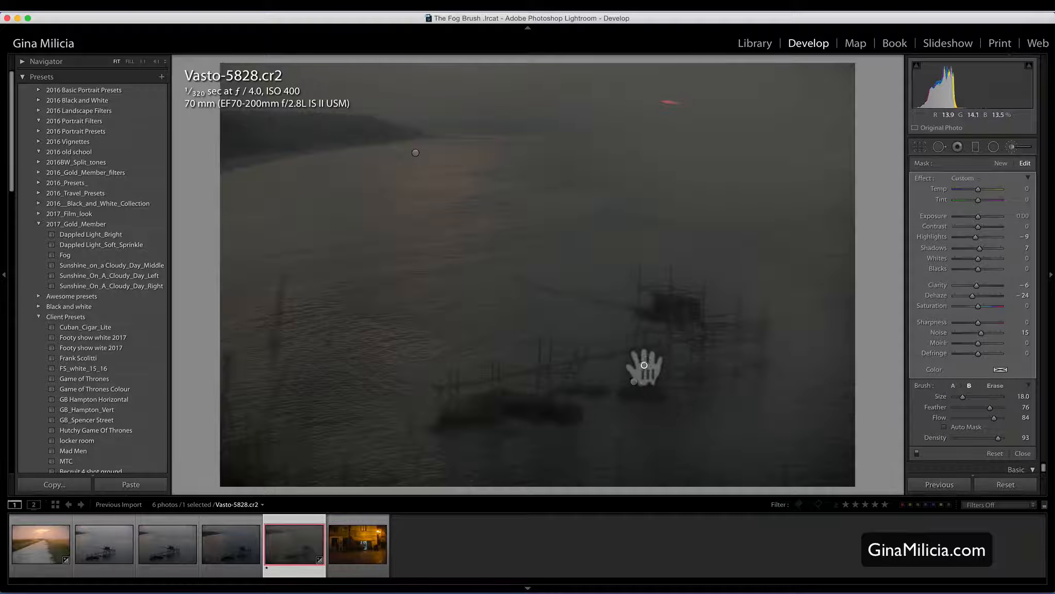
key("alt")
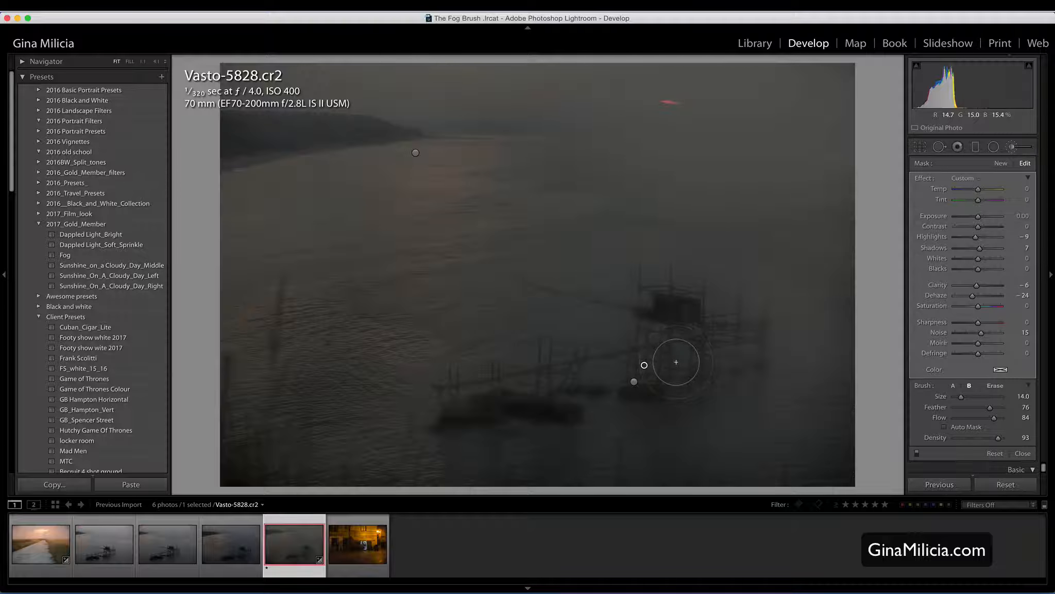
Step: Set the eraser to Size 6, Feather 83 and Flow 24, and erase fog from the pier's legs up to the hut
key("alt")
key("alt")
mouse_move(640, 364)
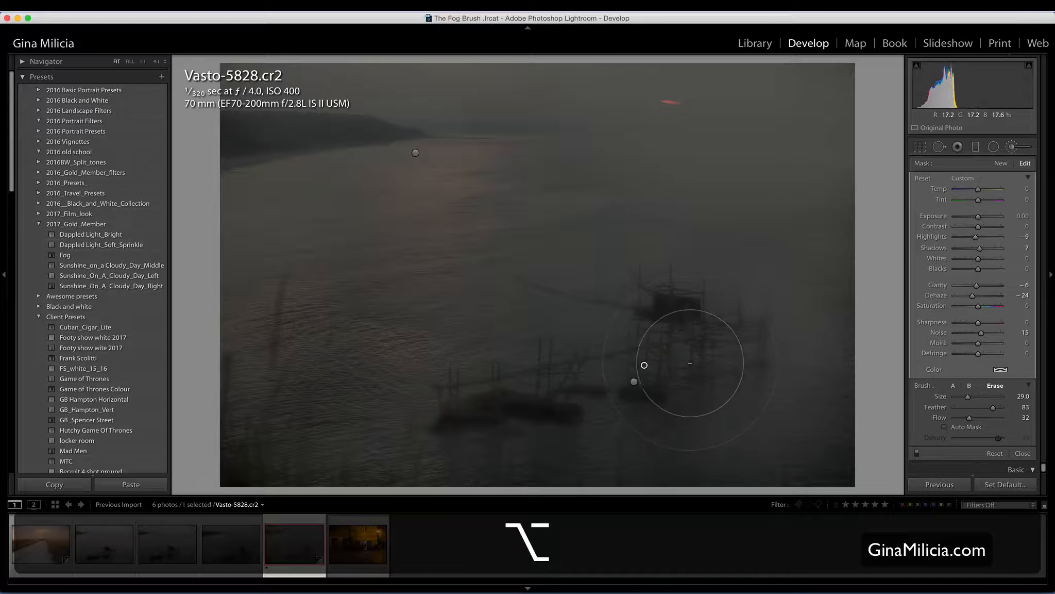
scroll(690, 363, "down", 10)
scroll(690, 363, "down", 16)
scroll(690, 363, "up", 1)
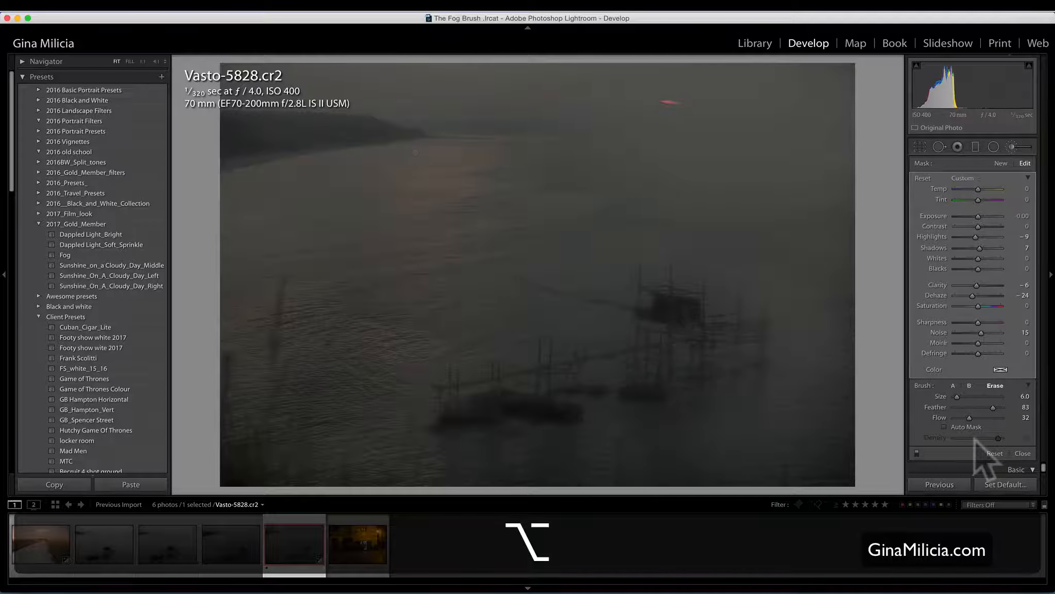
left_click_drag(969, 417, 965, 417)
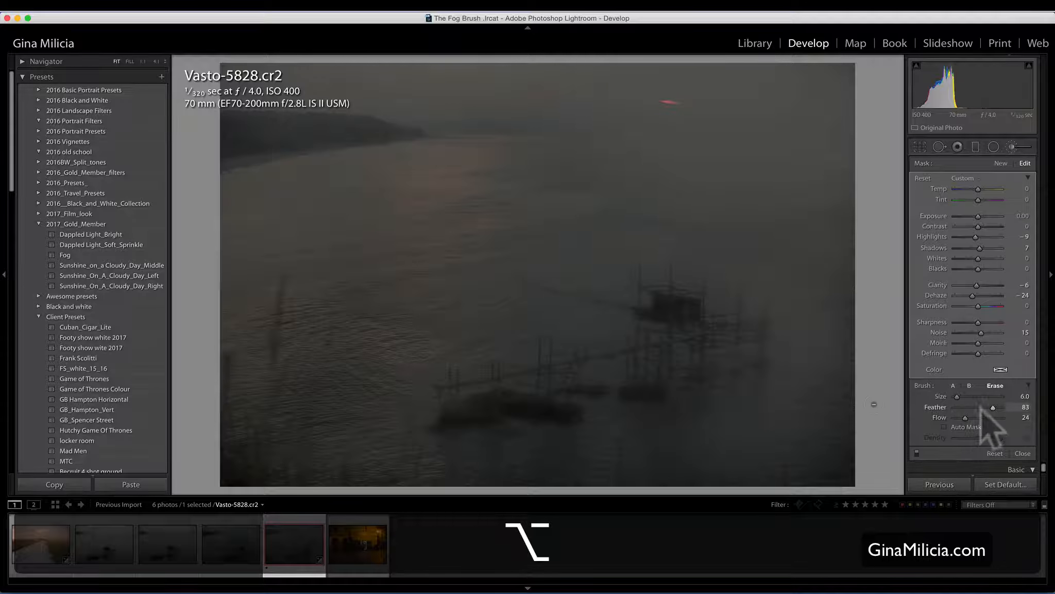
left_click_drag(704, 353, 686, 313)
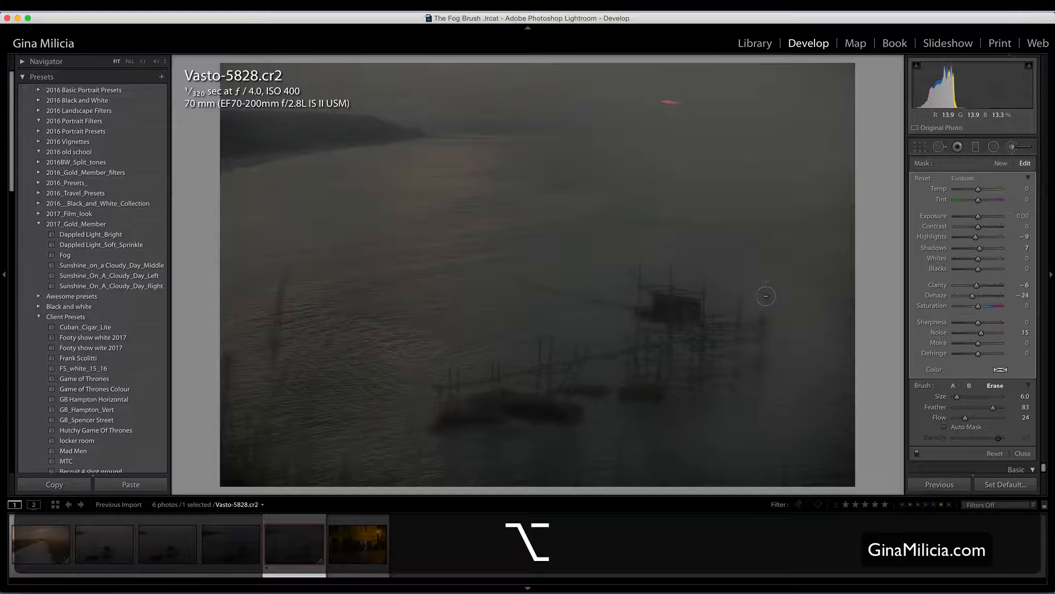
Step: Raise the eraser's Flow to 43 and erase fog from the pier's outer poles, the walkway supports and the rocks
left_click_drag(965, 417, 974, 418)
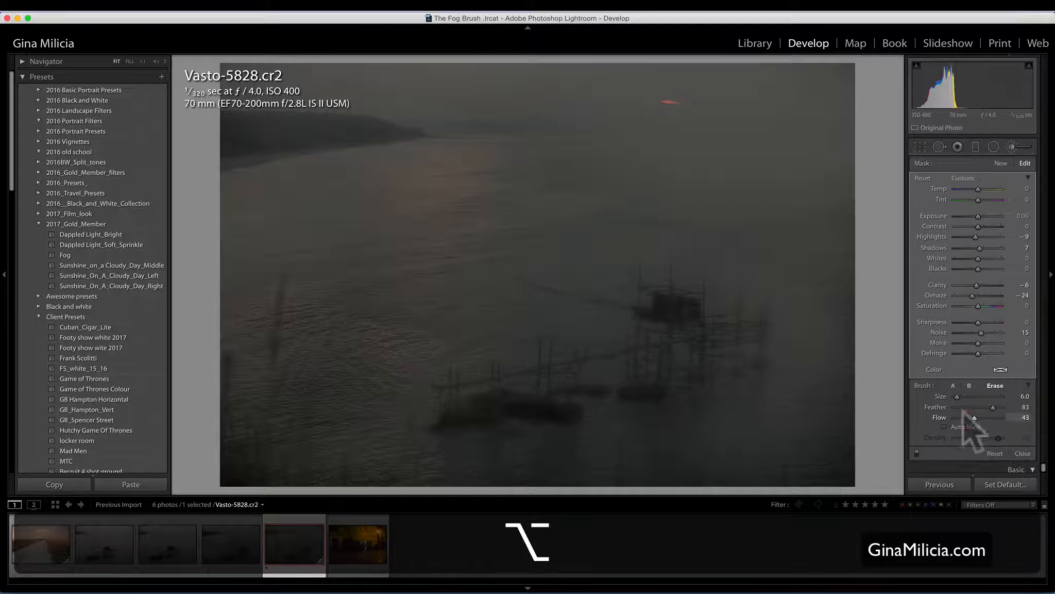
mouse_move(760, 324)
left_mouse_down()
mouse_move(764, 315)
mouse_move(761, 331)
left_mouse_up()
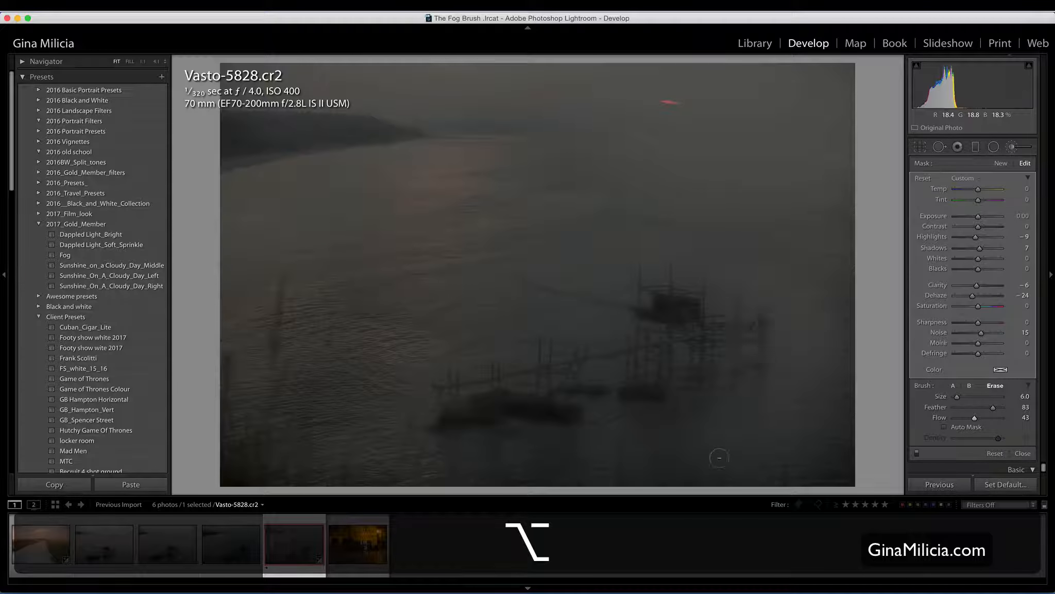
mouse_move(632, 379)
left_mouse_down()
mouse_move(667, 339)
mouse_move(629, 346)
mouse_move(647, 361)
mouse_move(667, 357)
mouse_move(666, 347)
mouse_move(630, 338)
left_mouse_up()
left_click_drag(467, 435, 488, 385)
Step: Resize the eraser and clear fog from the pier's hut and the poles beside and below it
scroll(704, 402, "up", 8)
scroll(661, 300, "down", 2)
left_click_drag(662, 301, 632, 309)
mouse_move(679, 308)
left_mouse_down()
mouse_move(748, 352)
mouse_move(745, 382)
left_mouse_up()
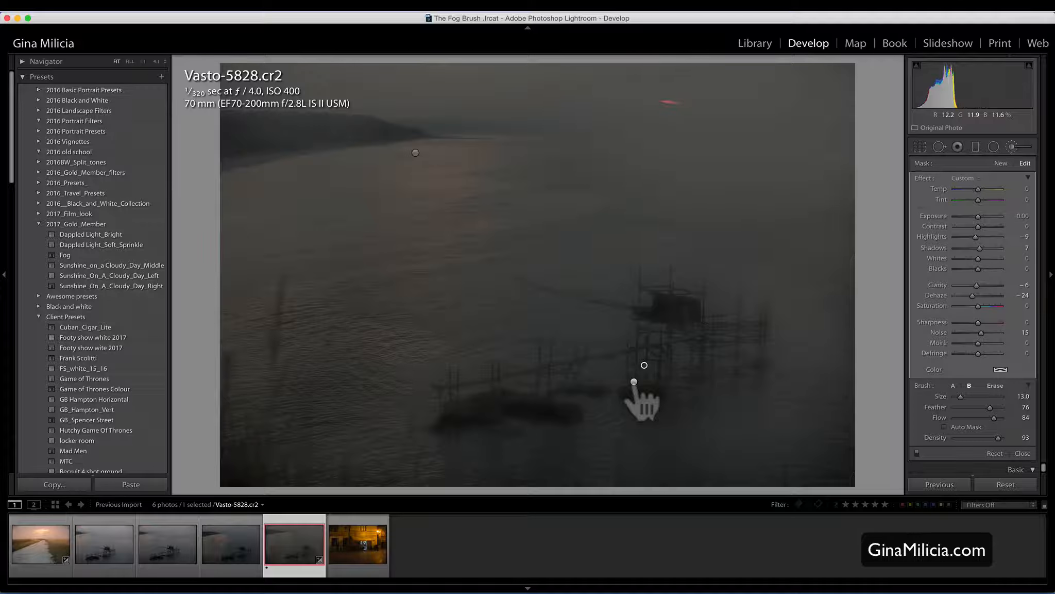
Step: Select the Fog_Pea Soup_lite mask at the pier's legs and erase its fog from the outer poles and, with a larger eraser, the distant headland
left_click(634, 381)
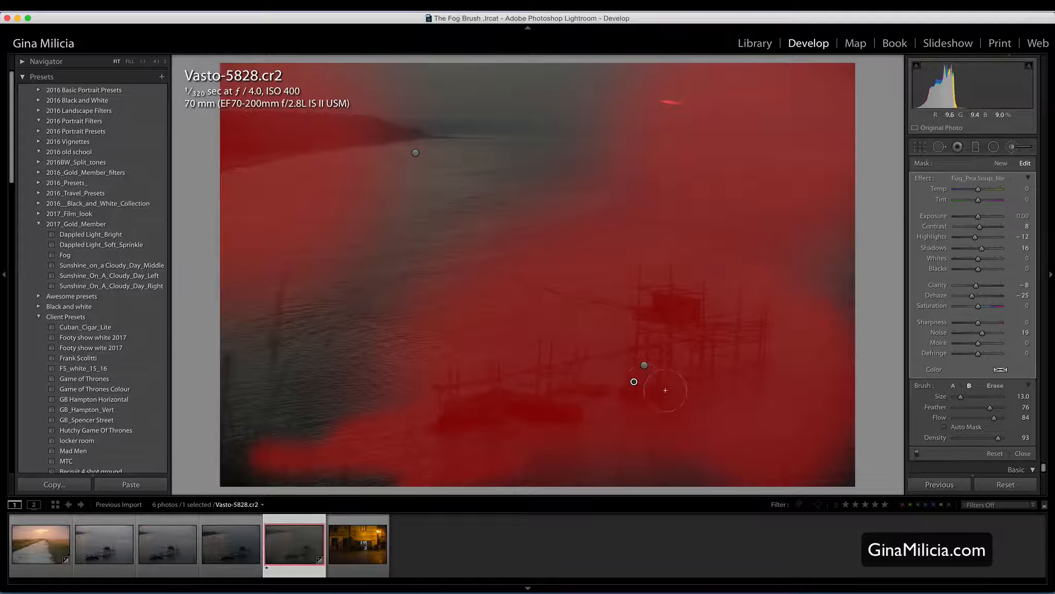
key("alt")
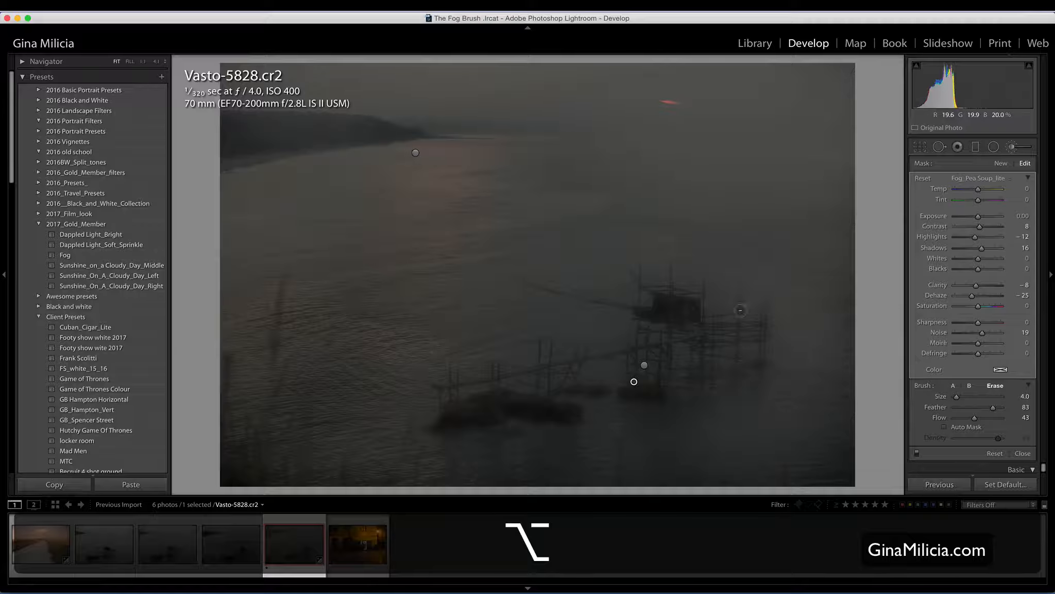
left_click_drag(740, 310, 739, 309)
scroll(403, 140, "up", 3)
mouse_move(403, 139)
left_mouse_down()
mouse_move(323, 132)
mouse_move(237, 151)
left_mouse_up()
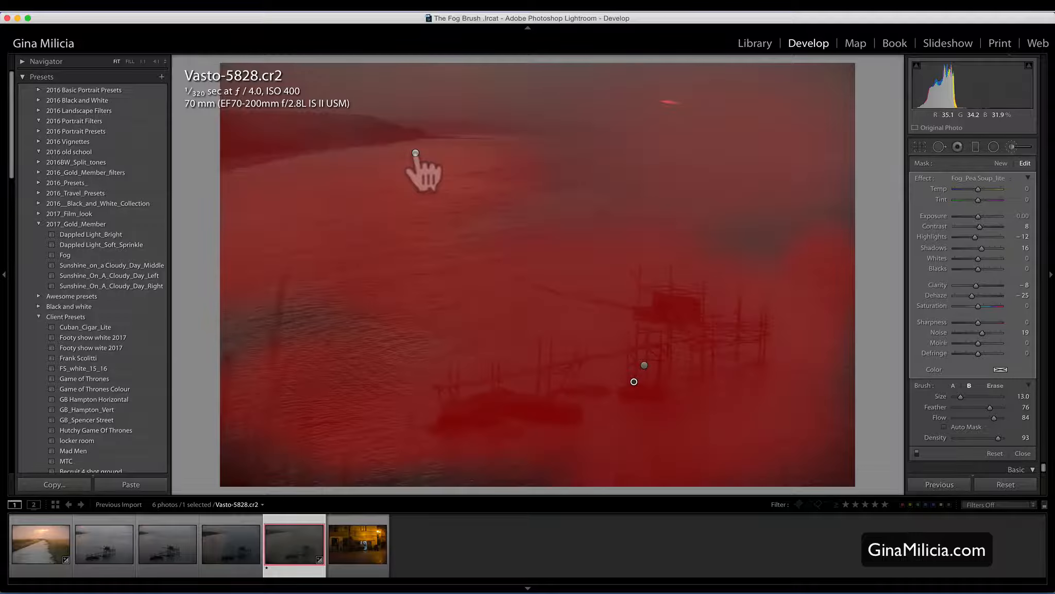
Step: Select the fog mask near the coastline and, with the eraser at Size 10, erase fog around the walkway, rocks and foreground water
left_click(415, 152)
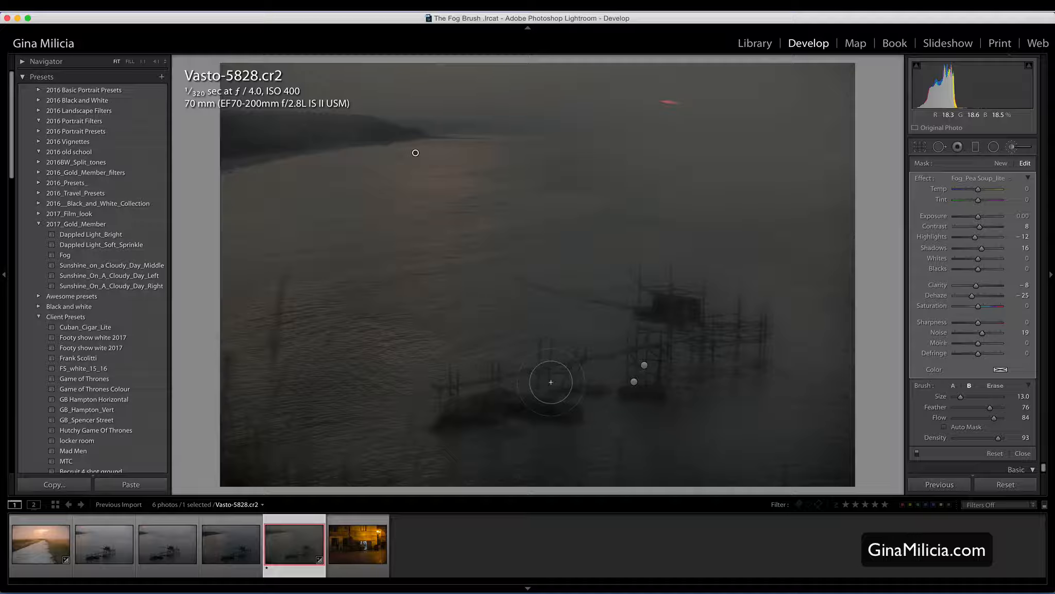
key("alt")
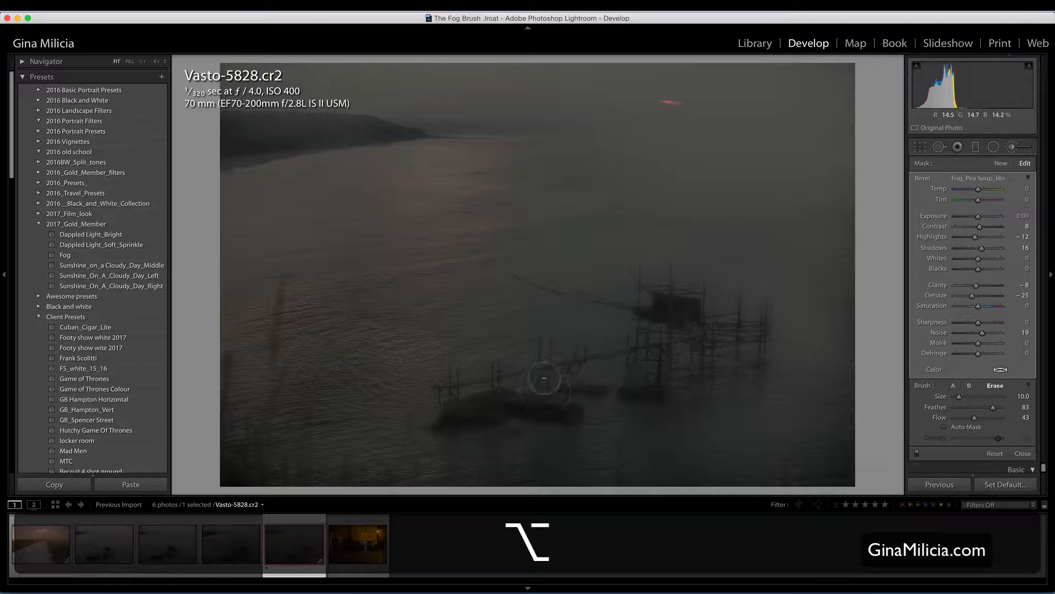
mouse_move(544, 373)
left_mouse_down()
mouse_move(446, 406)
mouse_move(560, 407)
mouse_move(642, 390)
mouse_move(646, 349)
mouse_move(689, 318)
mouse_move(660, 300)
mouse_move(680, 321)
mouse_move(653, 308)
mouse_move(653, 297)
mouse_move(651, 316)
mouse_move(652, 299)
mouse_move(704, 390)
mouse_move(704, 336)
mouse_move(705, 354)
mouse_move(817, 326)
mouse_move(764, 356)
mouse_move(764, 317)
mouse_move(752, 371)
mouse_move(813, 363)
mouse_move(846, 344)
mouse_move(786, 336)
mouse_move(768, 316)
mouse_move(736, 407)
mouse_move(762, 383)
mouse_move(792, 429)
mouse_move(733, 455)
mouse_move(735, 426)
mouse_move(567, 425)
mouse_move(580, 425)
mouse_move(456, 435)
mouse_move(448, 468)
mouse_move(394, 476)
mouse_move(635, 479)
left_mouse_up()
mouse_move(811, 479)
left_mouse_down()
mouse_move(713, 490)
mouse_move(553, 480)
mouse_move(622, 462)
mouse_move(618, 441)
mouse_move(661, 454)
mouse_move(605, 480)
left_mouse_up()
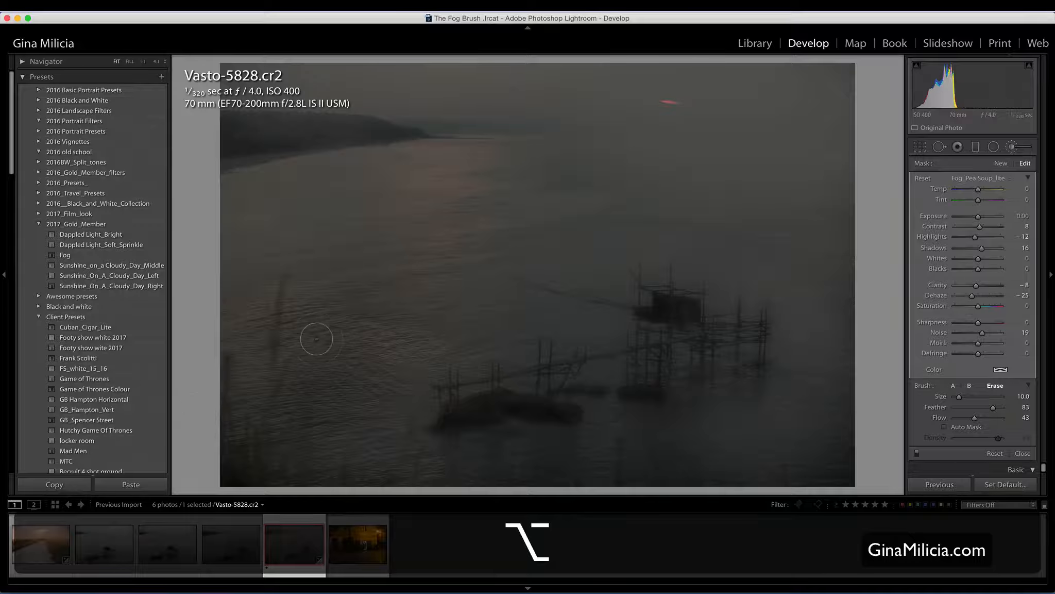
Step: Compare the pier photo with its before view and brush a little more fog over the water beside the grasses
key("backslash")
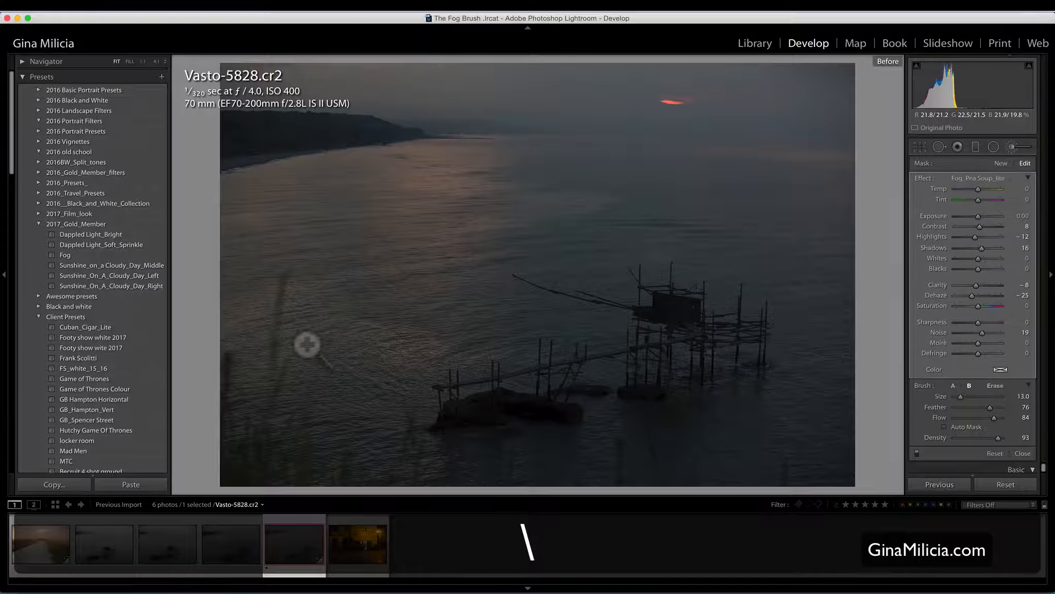
key("backslash")
key("backslash")
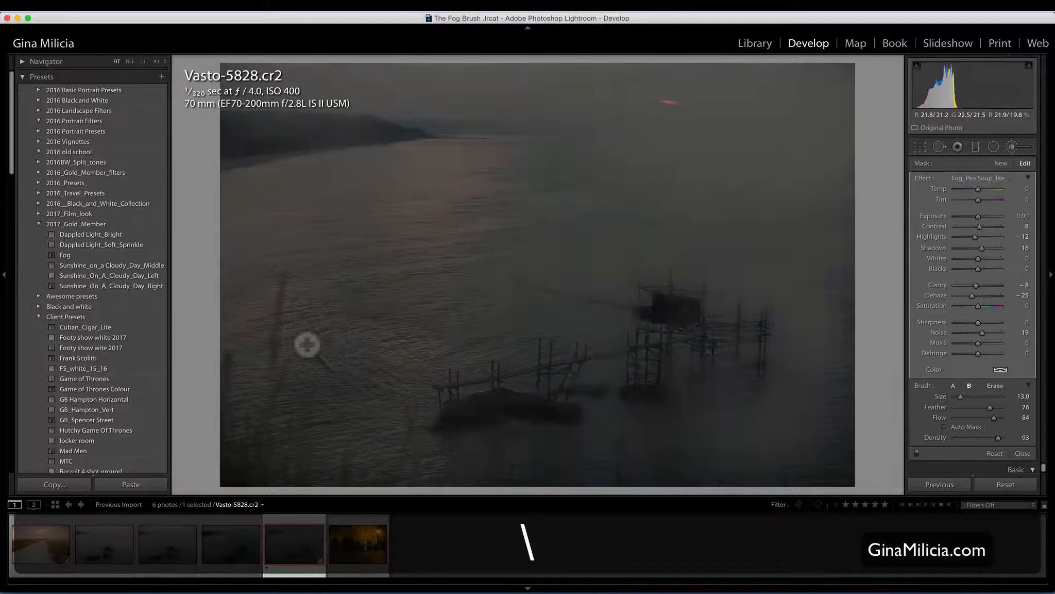
key("backslash")
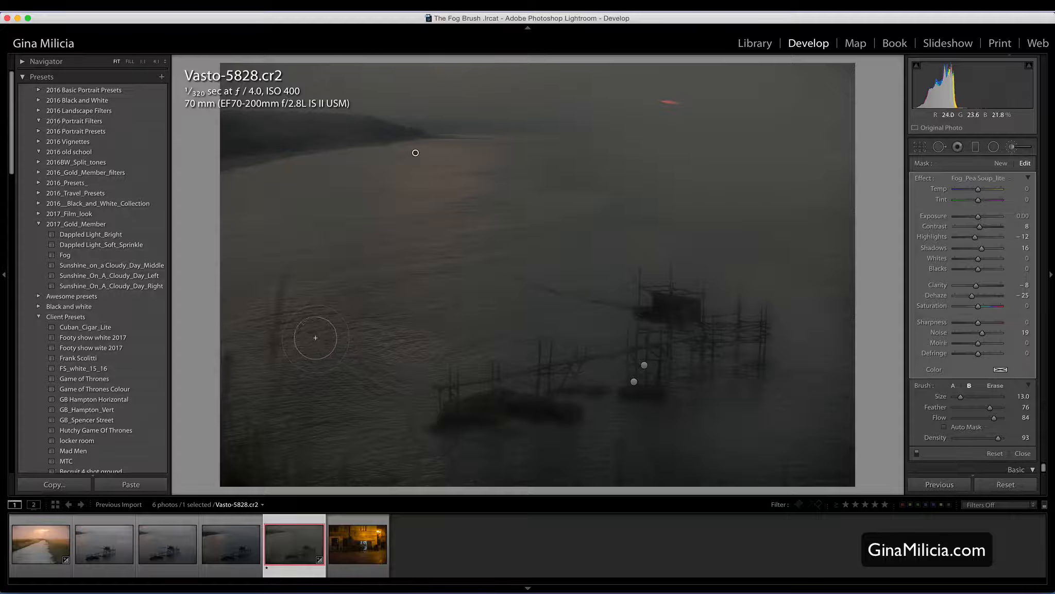
left_click_drag(315, 338, 333, 350)
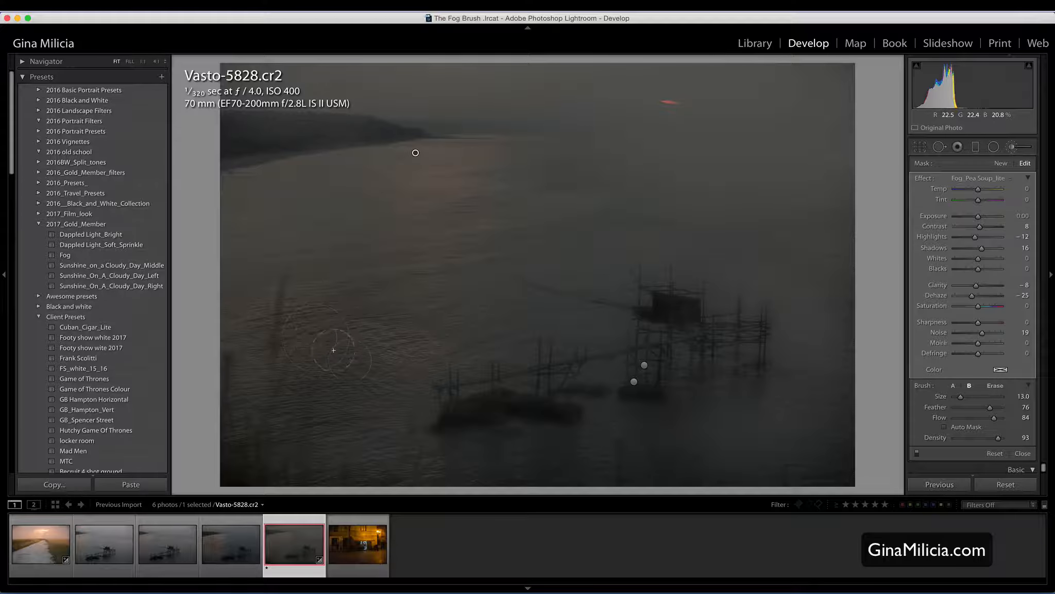
Step: Open the night street photo Vasto-5857.cr2, straighten it along the lamp post and apply the crop at an angle of 1.20
left_click(360, 570)
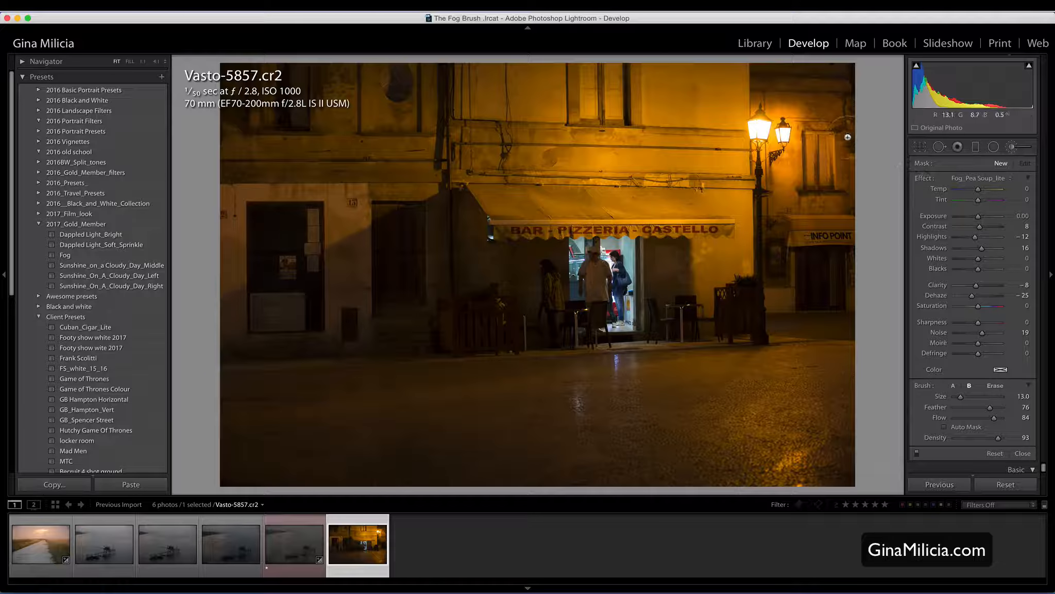
left_click(1010, 147)
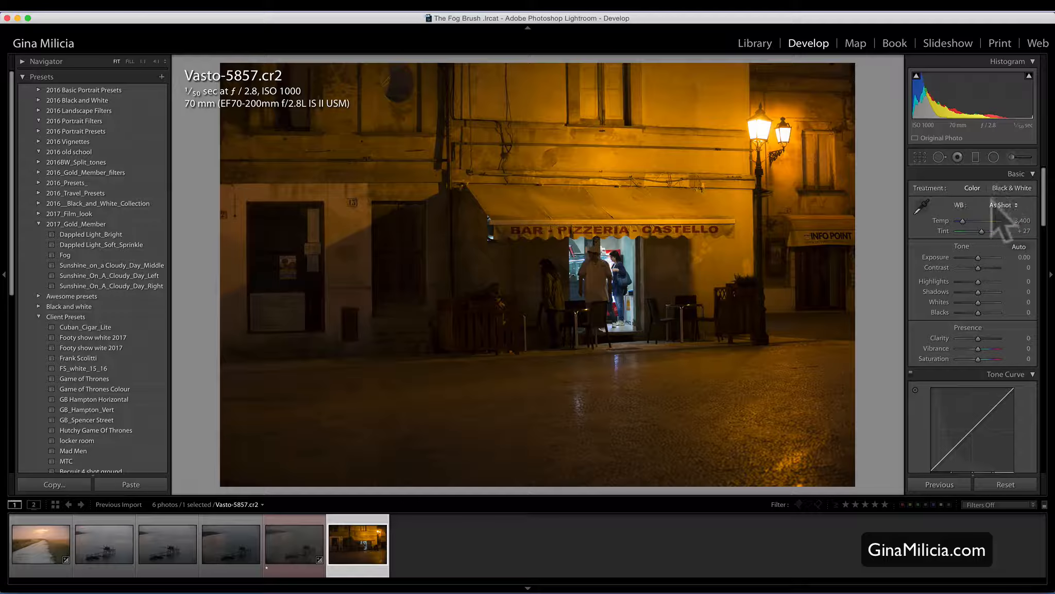
left_click(920, 158)
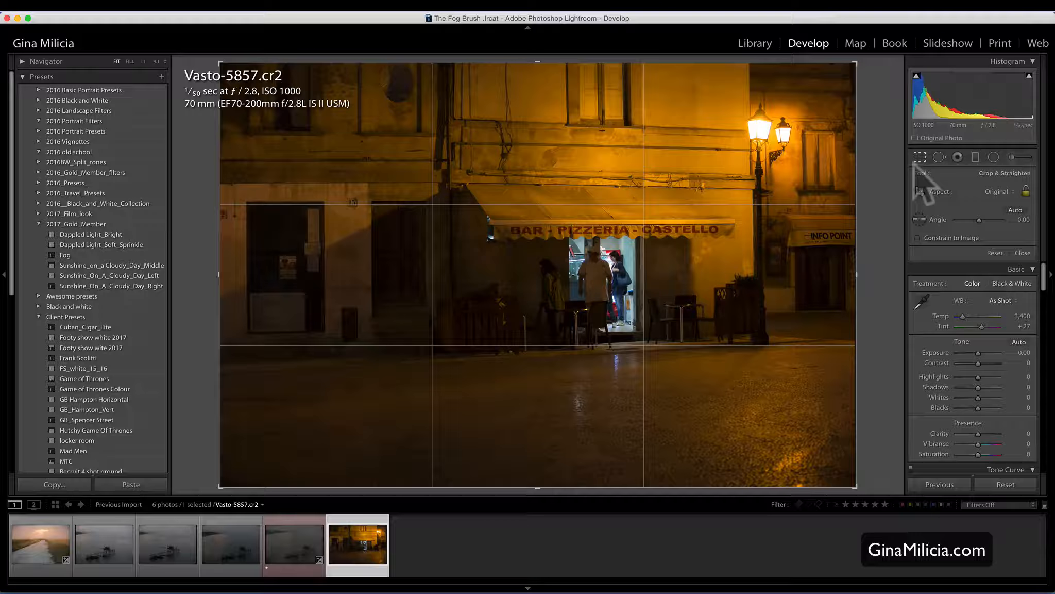
left_click(920, 220)
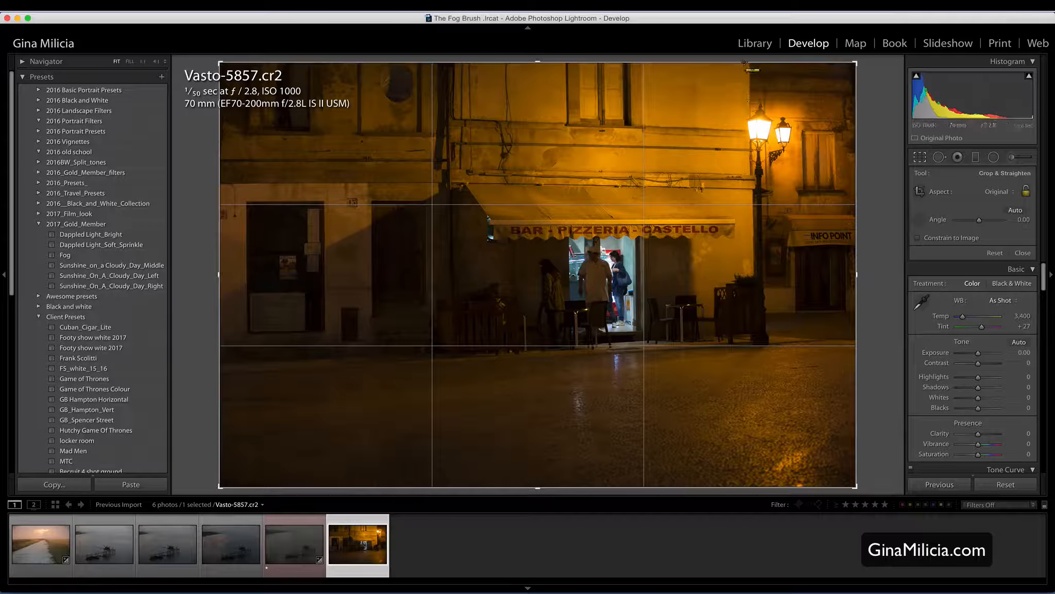
left_click_drag(748, 62, 755, 303)
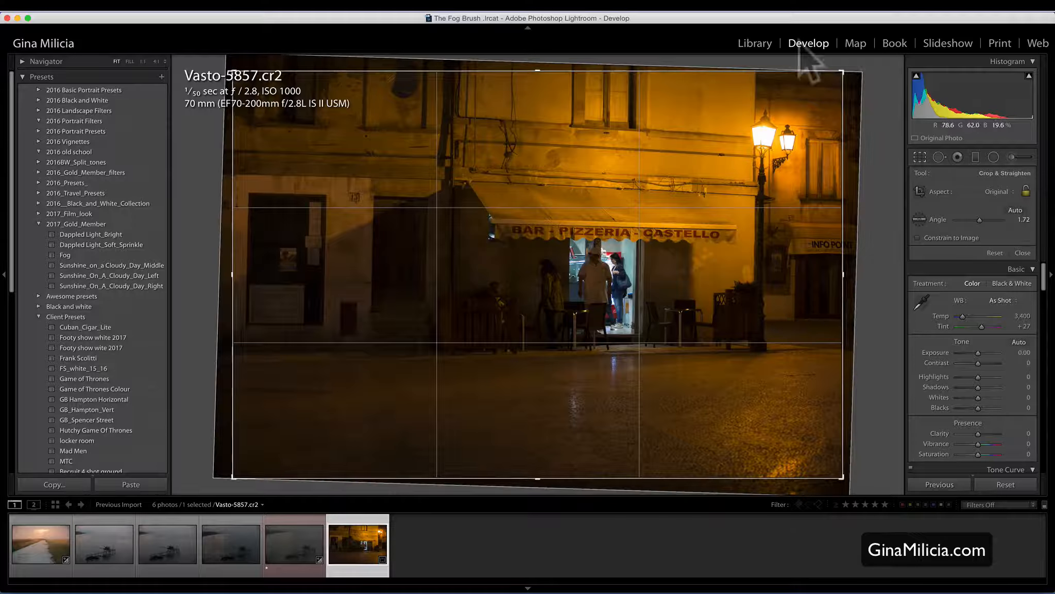
left_click_drag(849, 67, 850, 62)
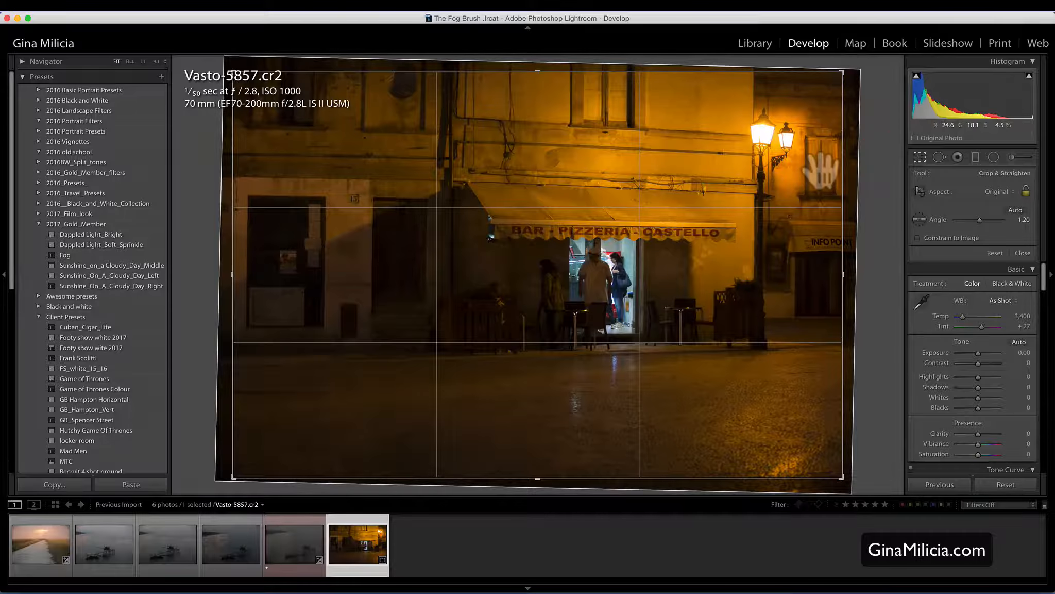
key("Return")
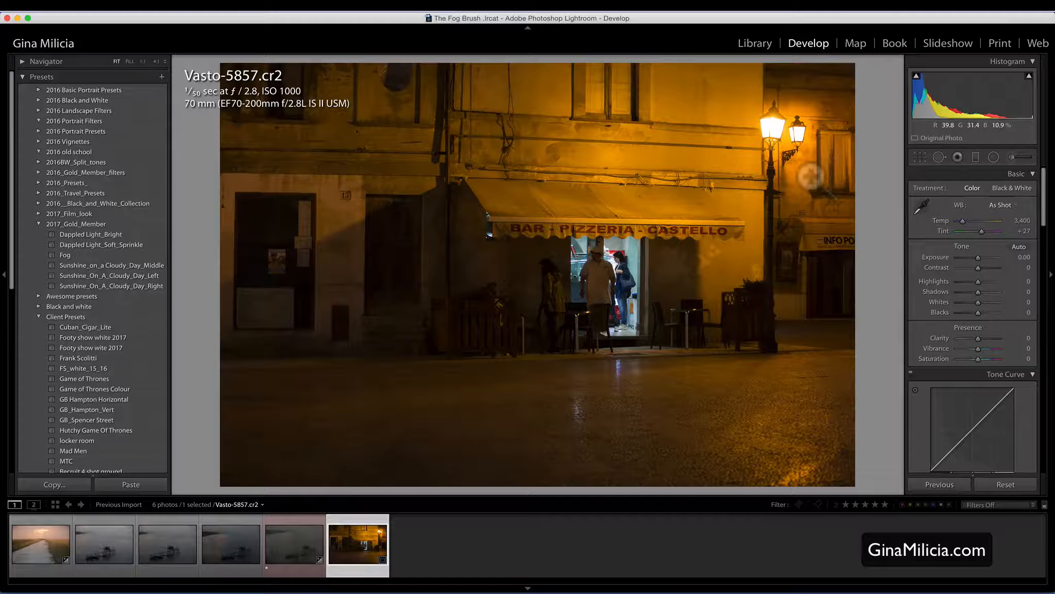
Step: Apply the Vertical Upright perspective correction to the street photo
scroll(954, 342, "down", 15)
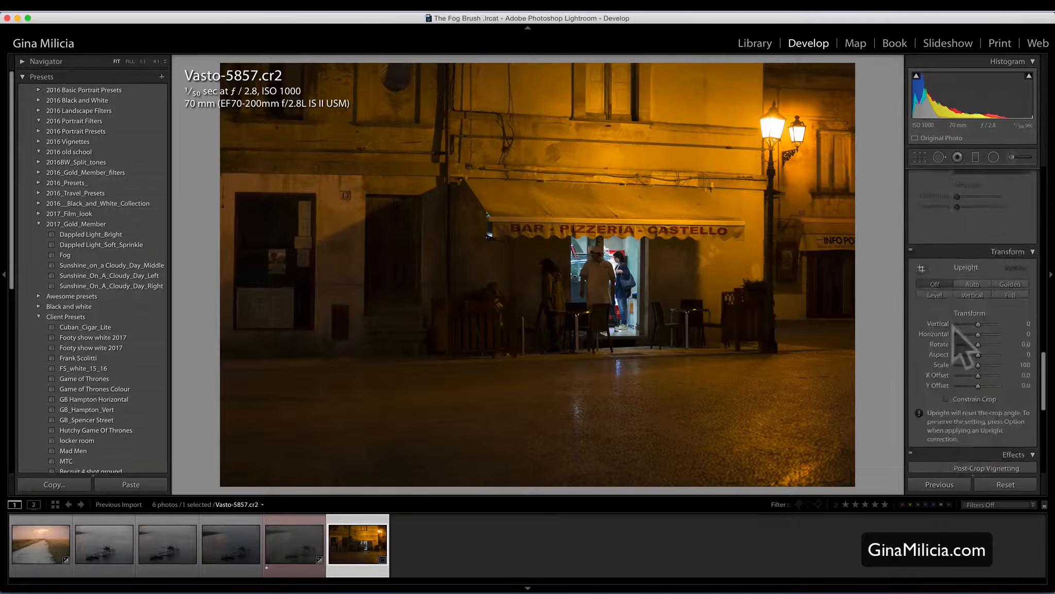
scroll(955, 341, "down", 6)
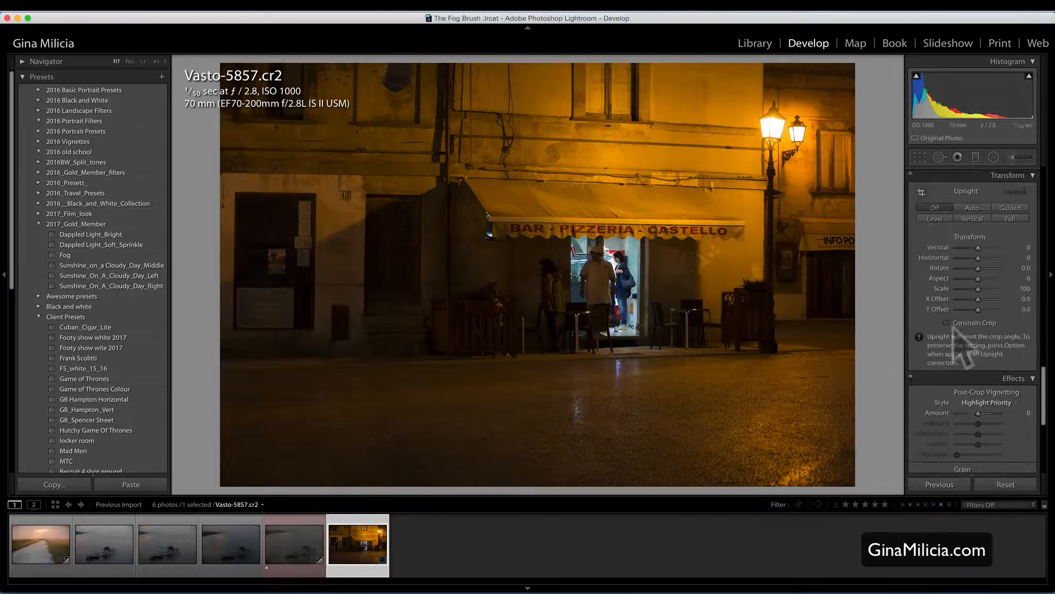
scroll(964, 352, "up", 3)
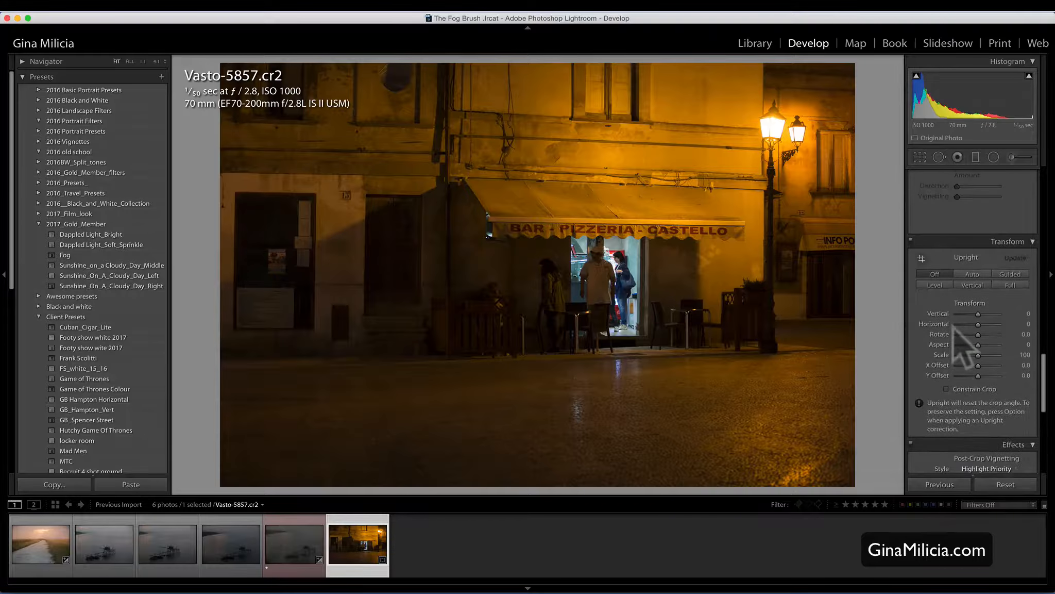
left_click(971, 285)
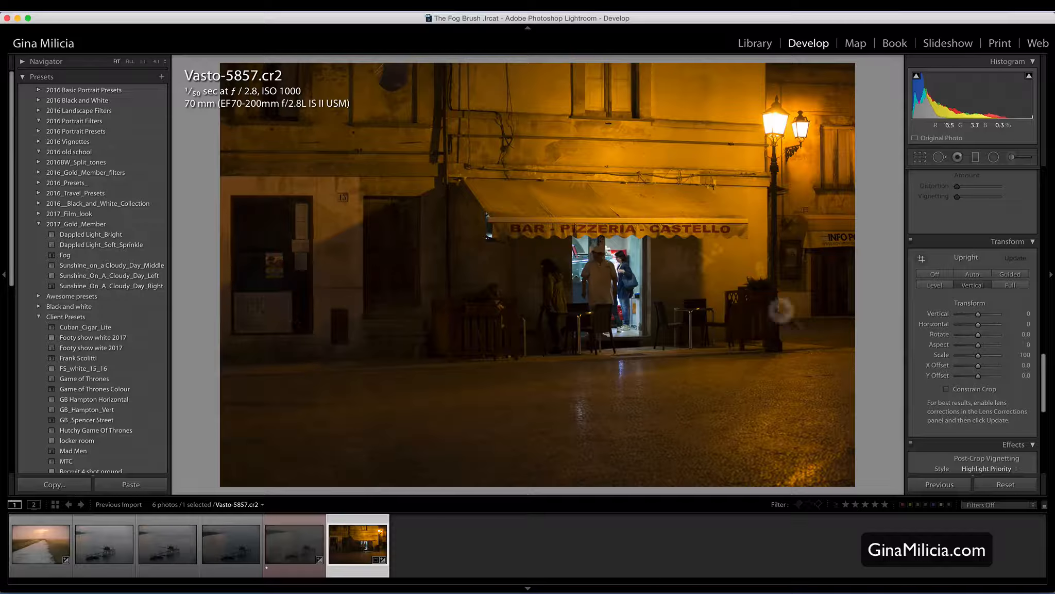
Step: Set a custom white balance by sampling the white clothing of the person in the pizzeria doorway as the neutral target
scroll(959, 232, "up", 10)
scroll(966, 237, "up", 10)
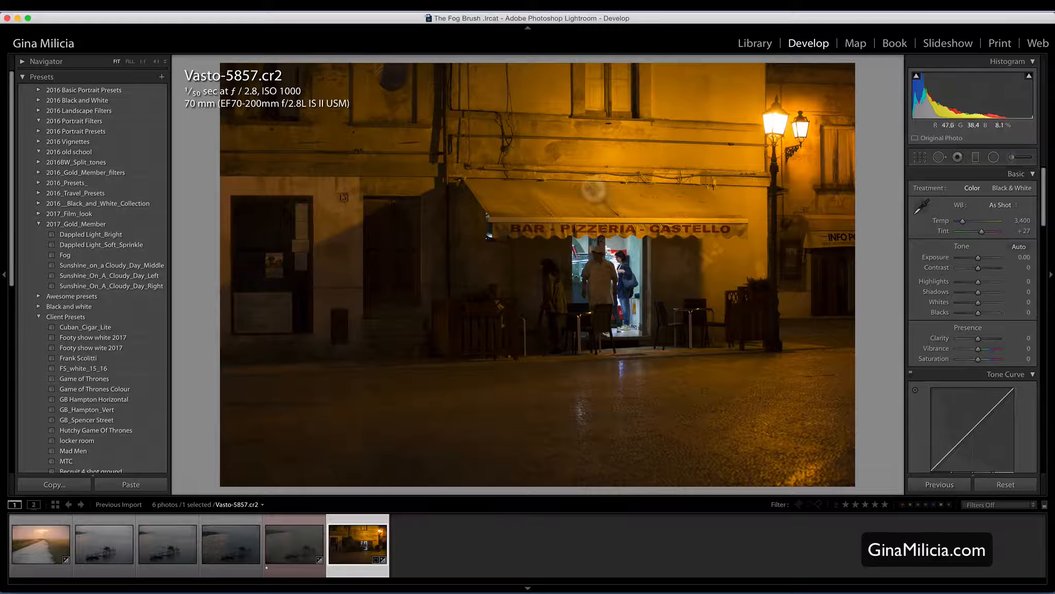
left_click(1001, 206)
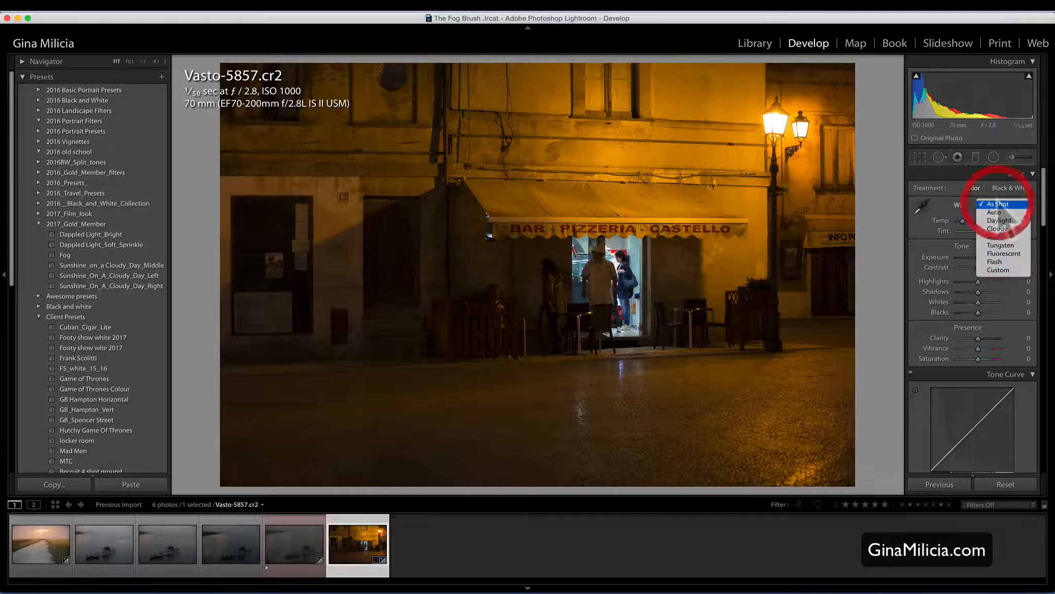
left_click(921, 212)
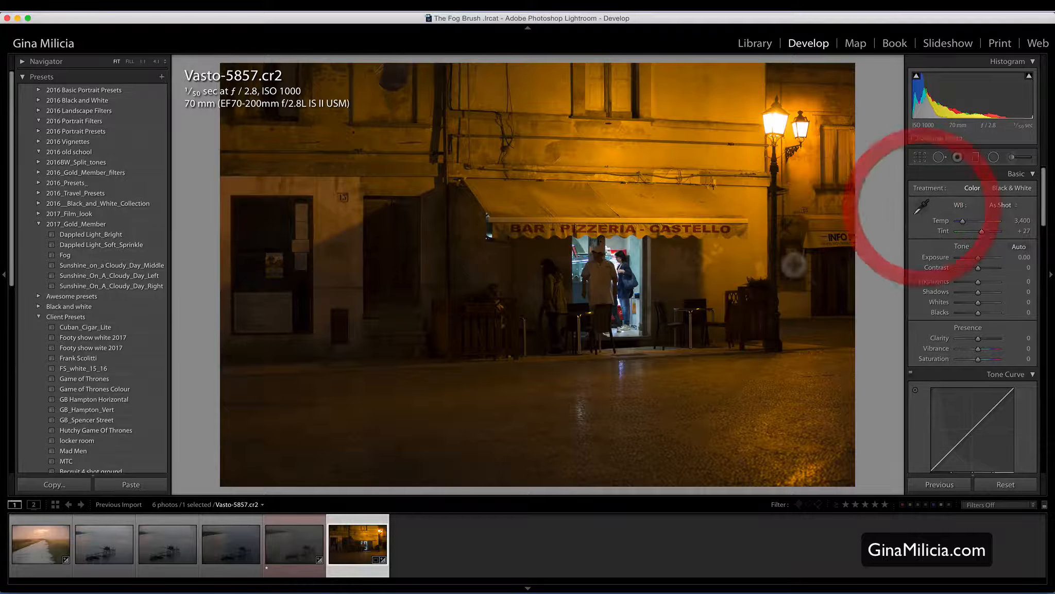
left_click(922, 212)
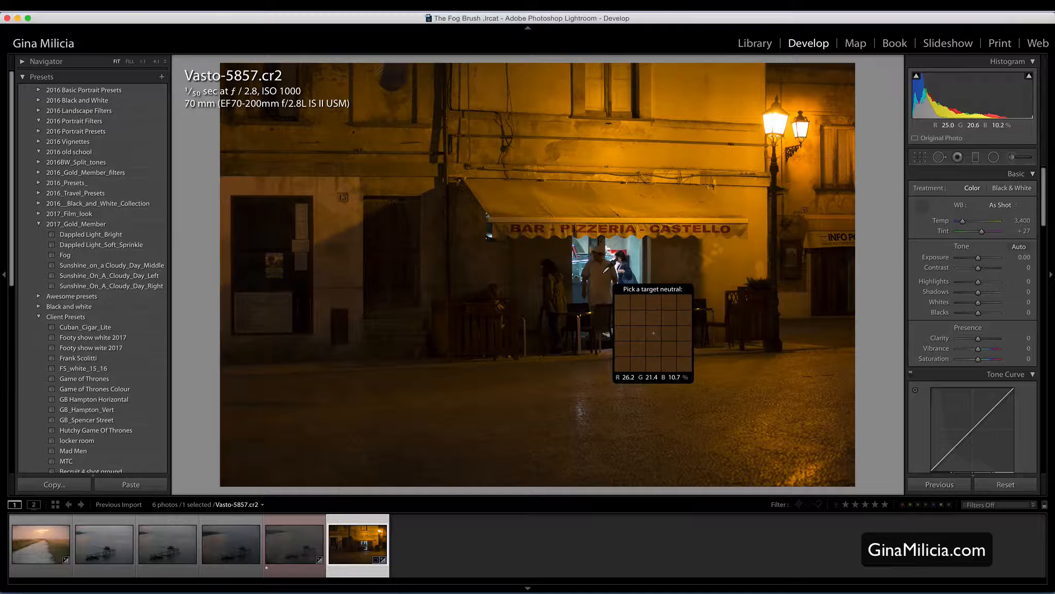
left_click(604, 271)
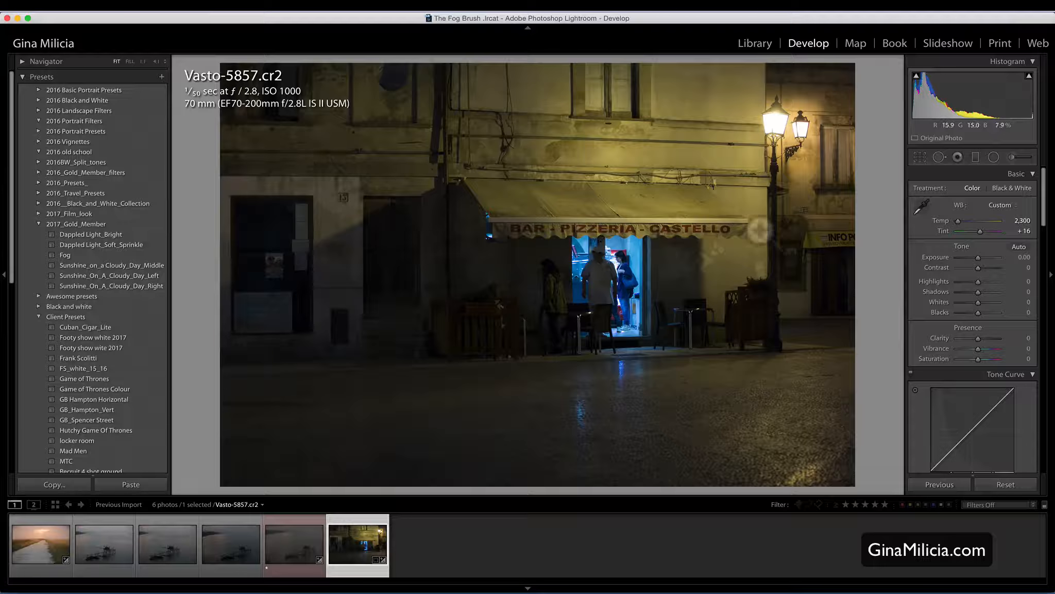
Step: Compare the white-balanced street photo with its before view and warm the Temp to 2,864
key("backslash")
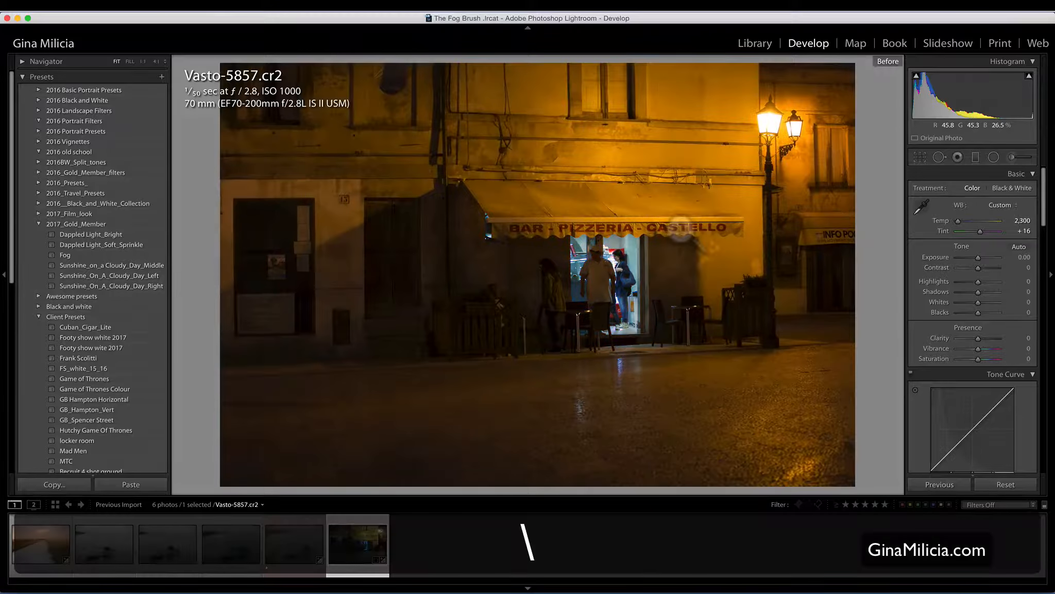
key("backslash")
key("backslash")
key("backslash")
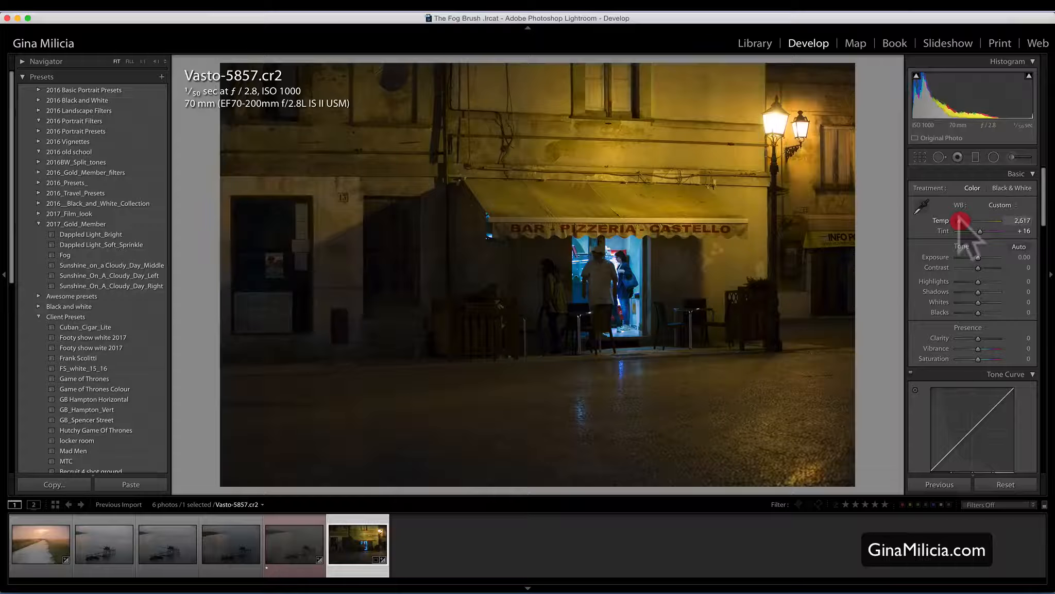
left_click_drag(961, 220, 962, 221)
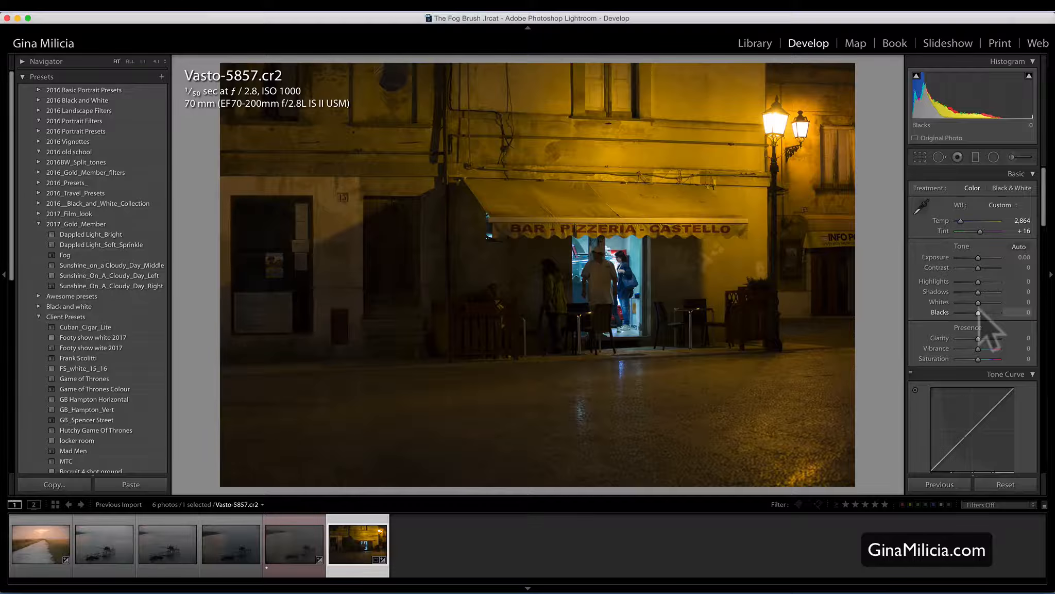
Step: Set the street photo's Blacks to -4 and Shadows to +25
left_click_drag(978, 313, 977, 313, "alt")
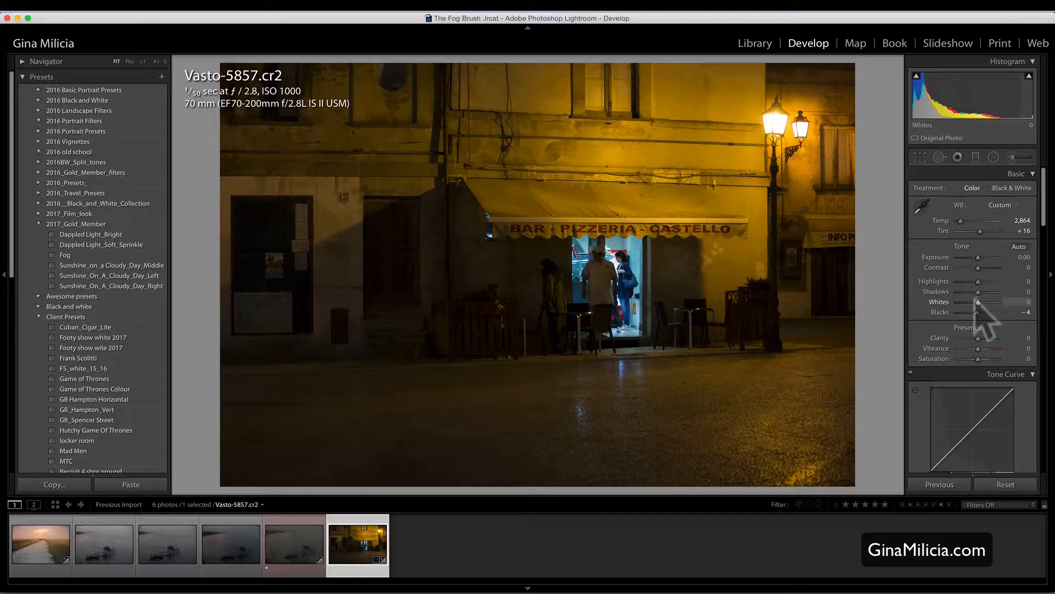
left_click_drag(978, 291, 983, 292)
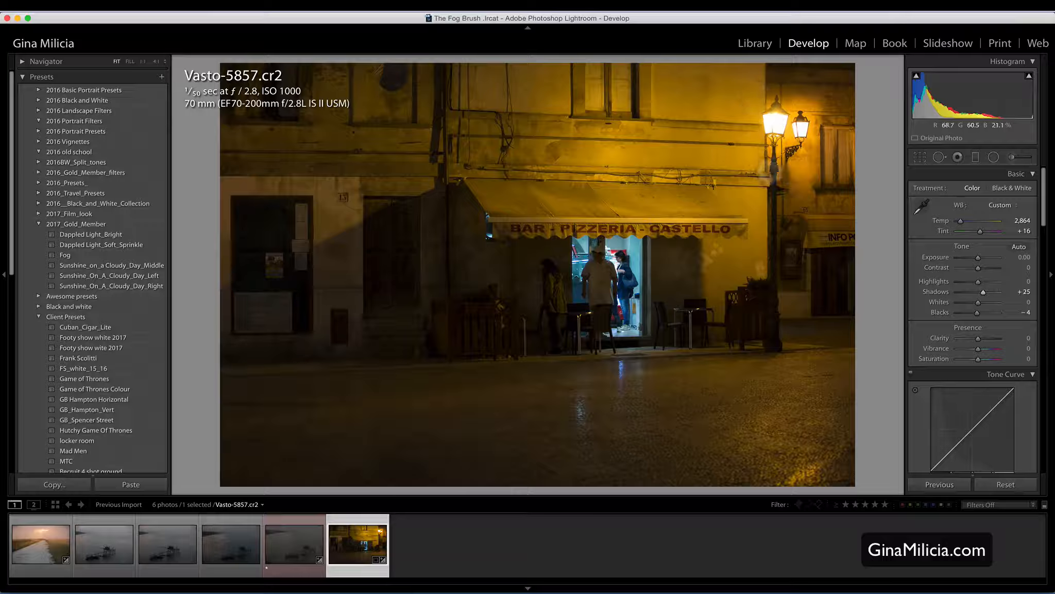
left_click(775, 91)
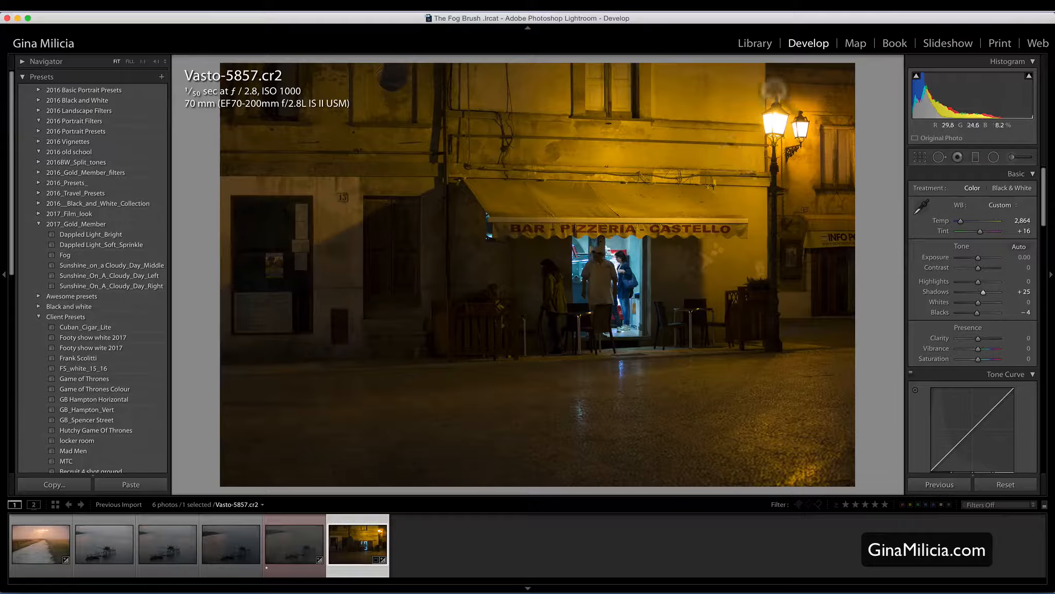
Step: Add a Fog_Pea Soup_lite radial filter around the larger street lamp, with Feather at 100 and its mask inverted
left_click(994, 158)
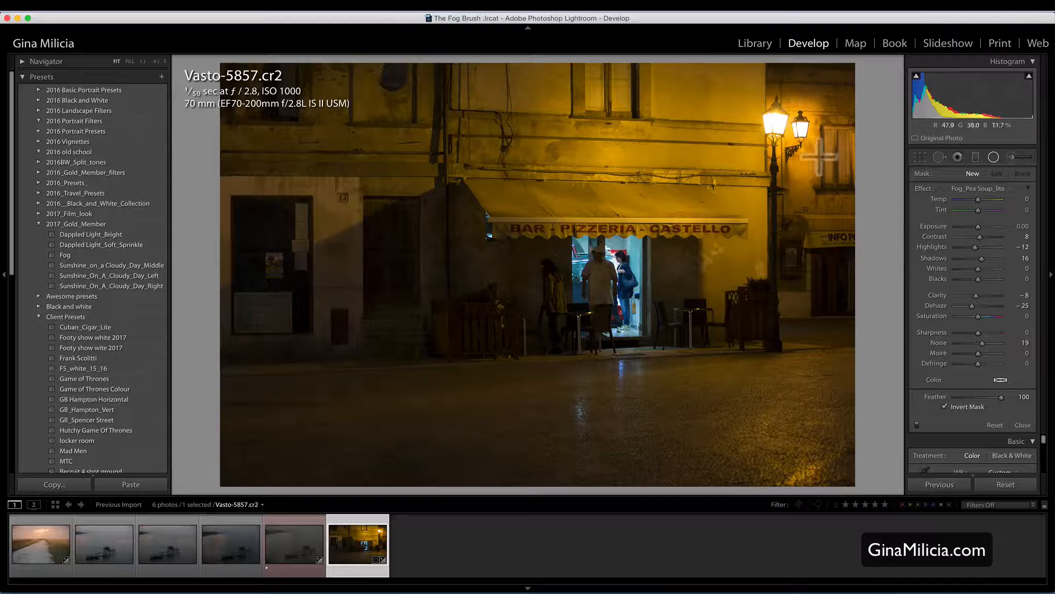
left_click(1011, 157)
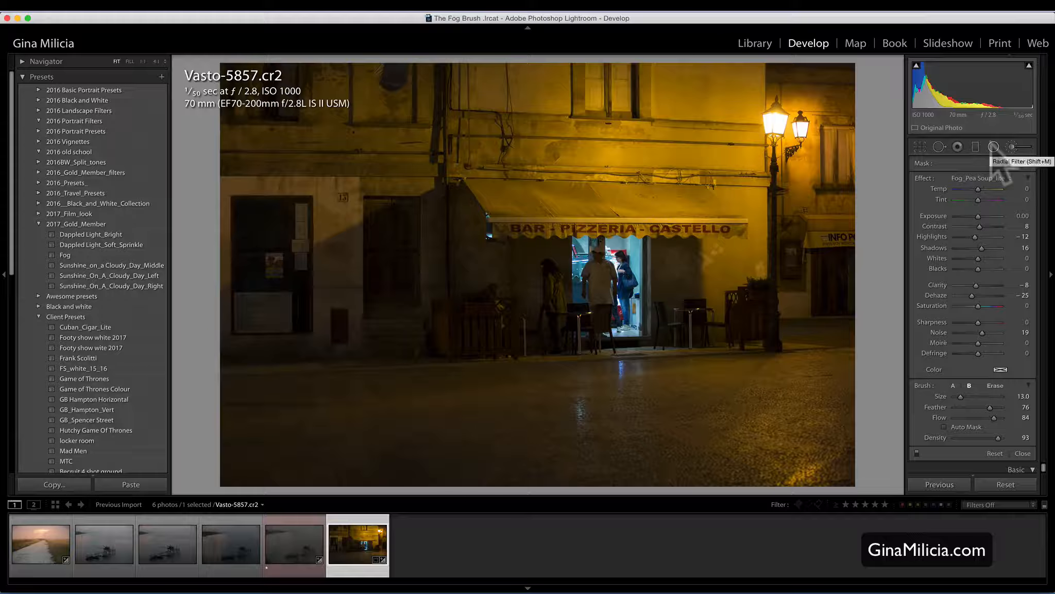
left_click(994, 148)
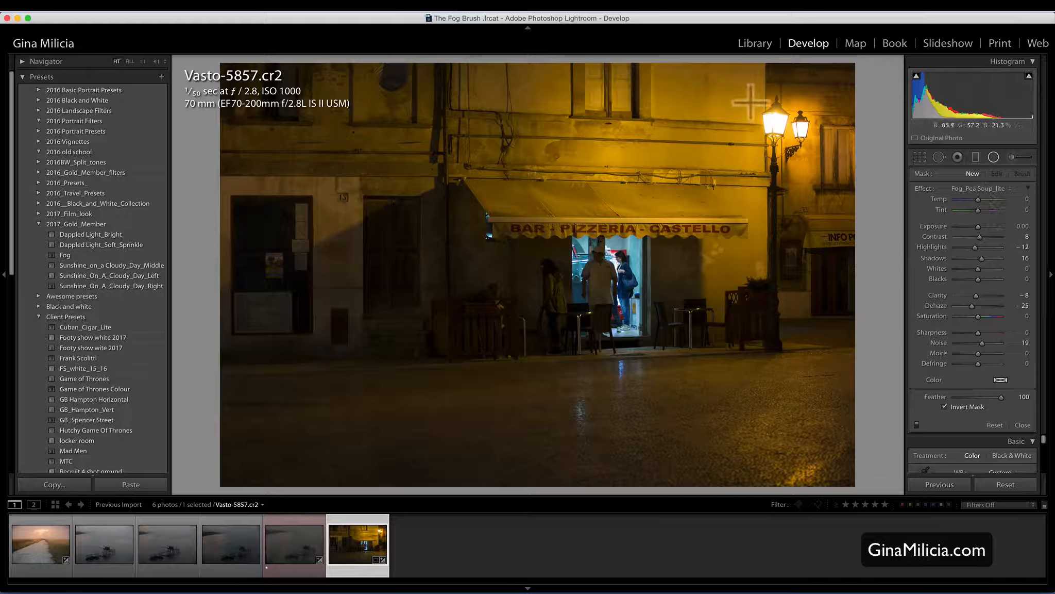
left_click_drag(746, 105, 763, 125)
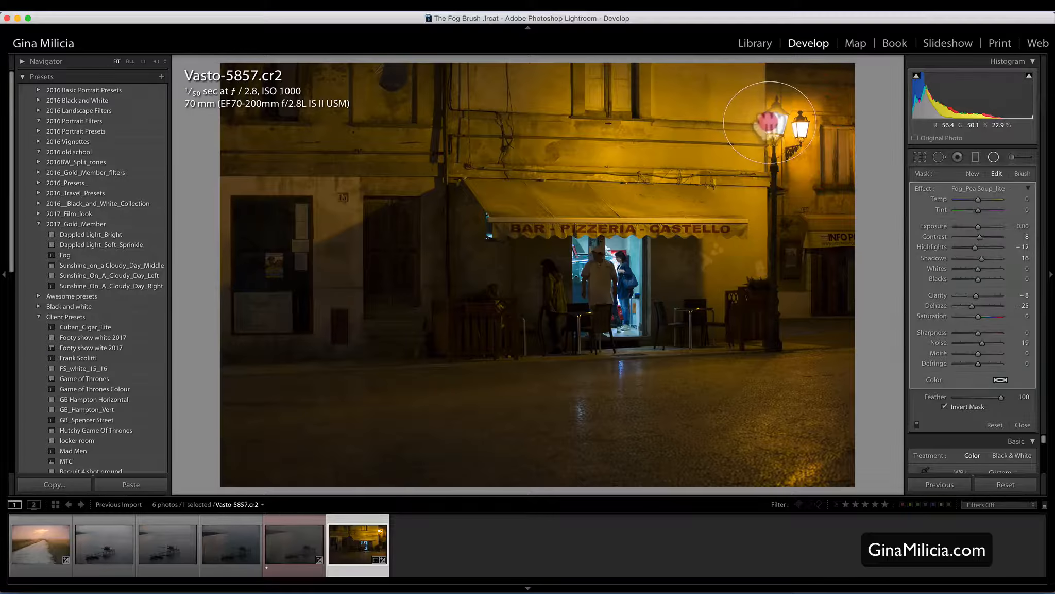
left_click(946, 407)
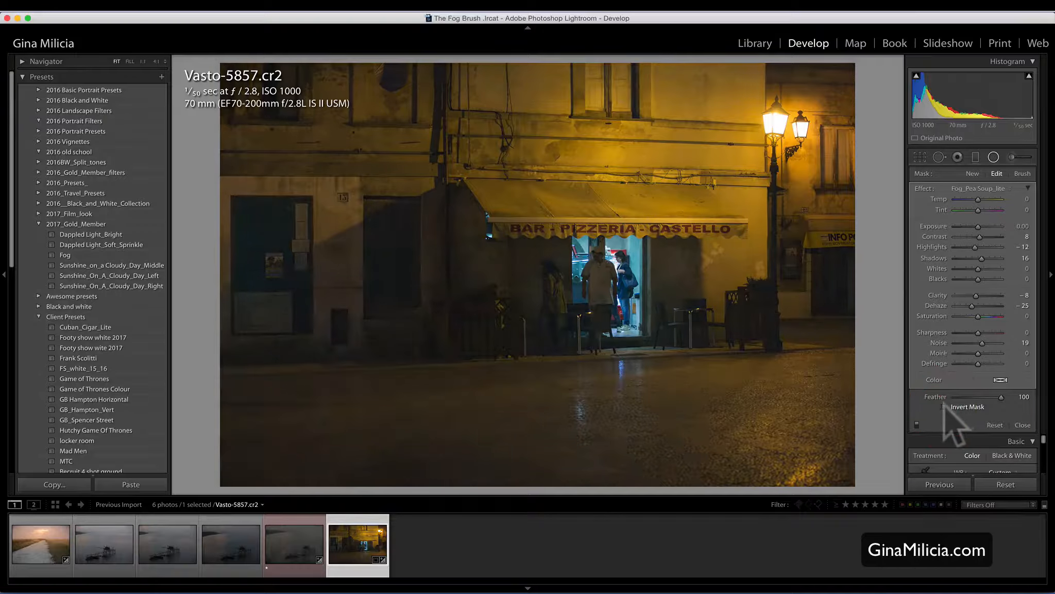
left_click(946, 407)
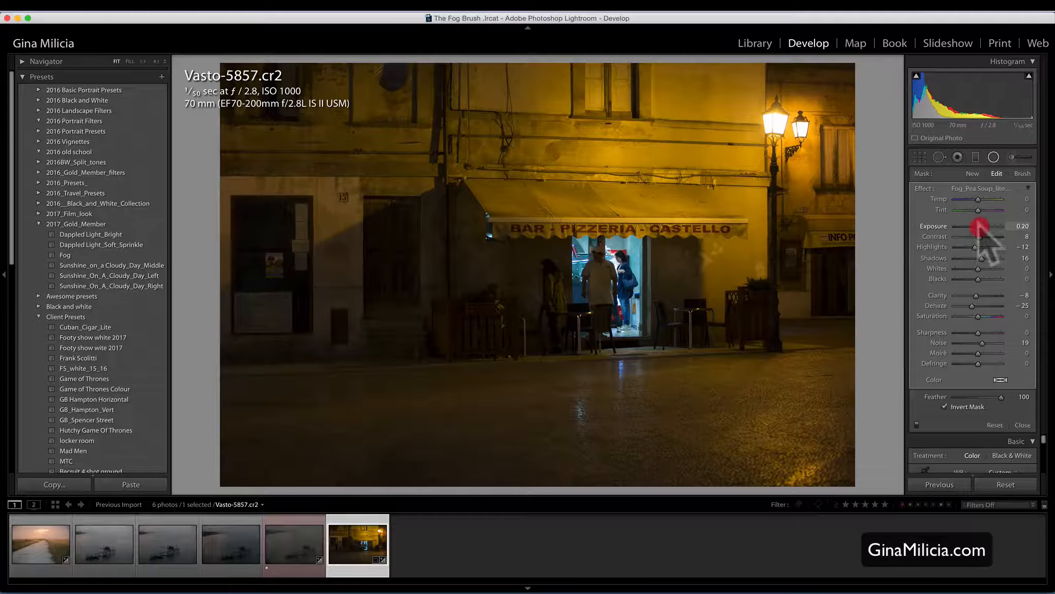
Step: Raise the Exposure of the larger lamp's radial filter to 1.56
left_click_drag(981, 226, 988, 226)
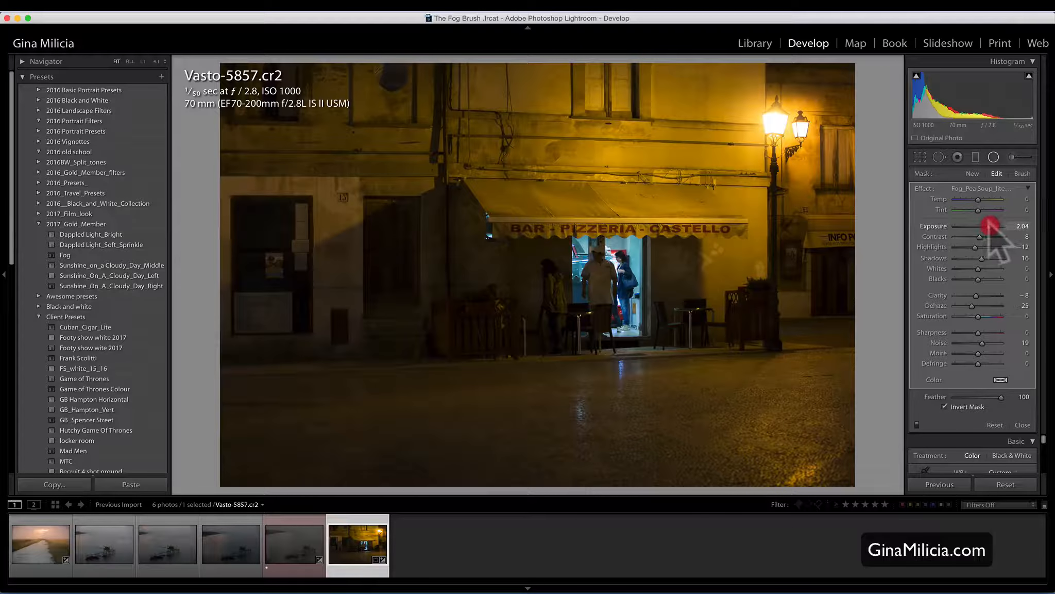
left_click_drag(992, 225, 991, 225)
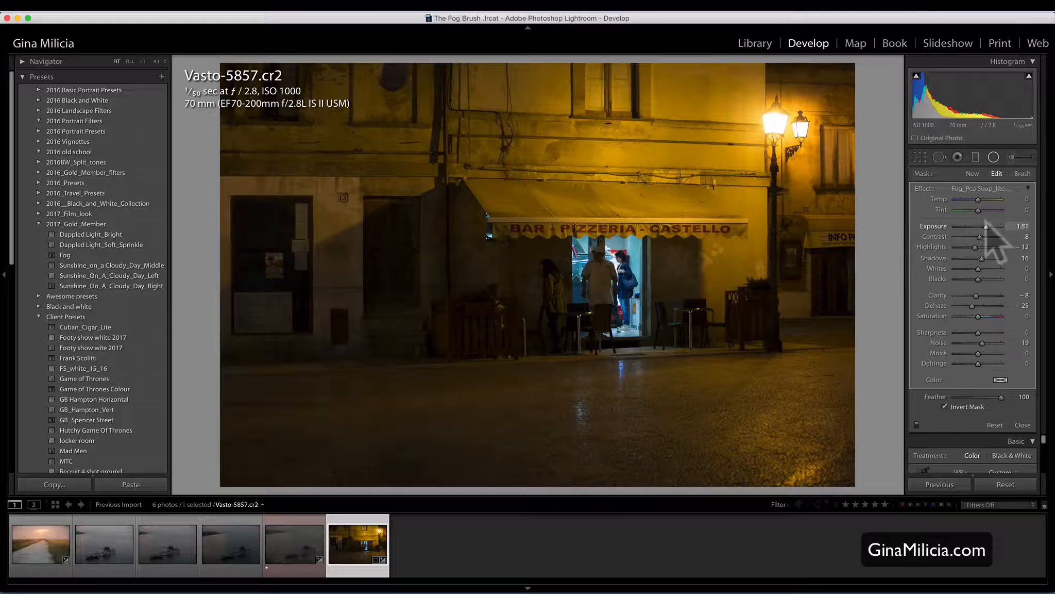
left_click_drag(988, 226, 985, 226)
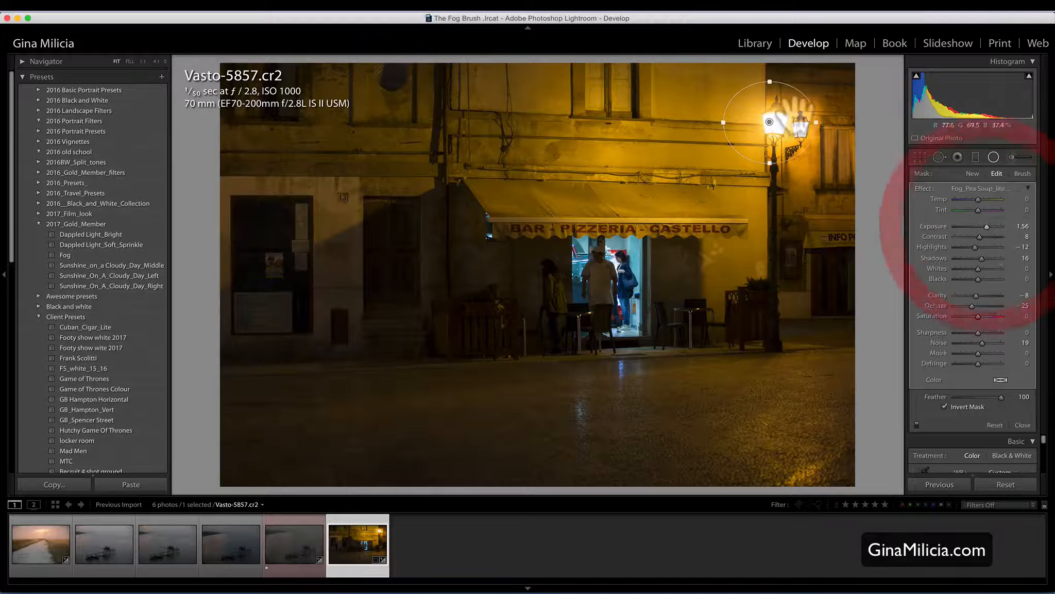
Step: Add a second radial filter around the smaller street lamp and set its Exposure to 0.72
left_click(819, 97)
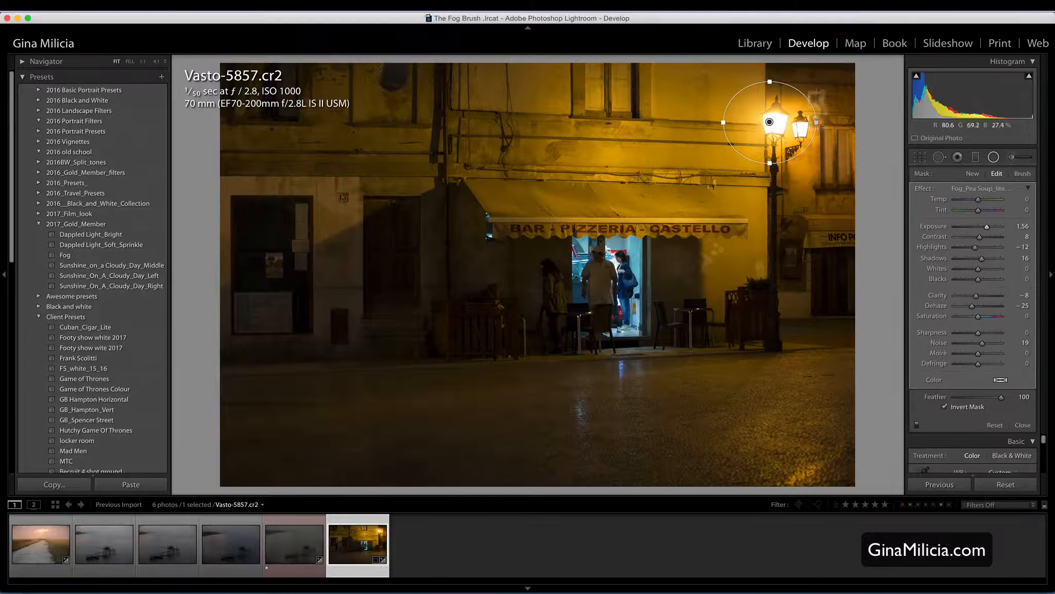
left_click(822, 99)
mouse_move(834, 96)
left_mouse_down()
mouse_move(854, 127)
mouse_move(829, 99)
mouse_move(804, 125)
left_mouse_up()
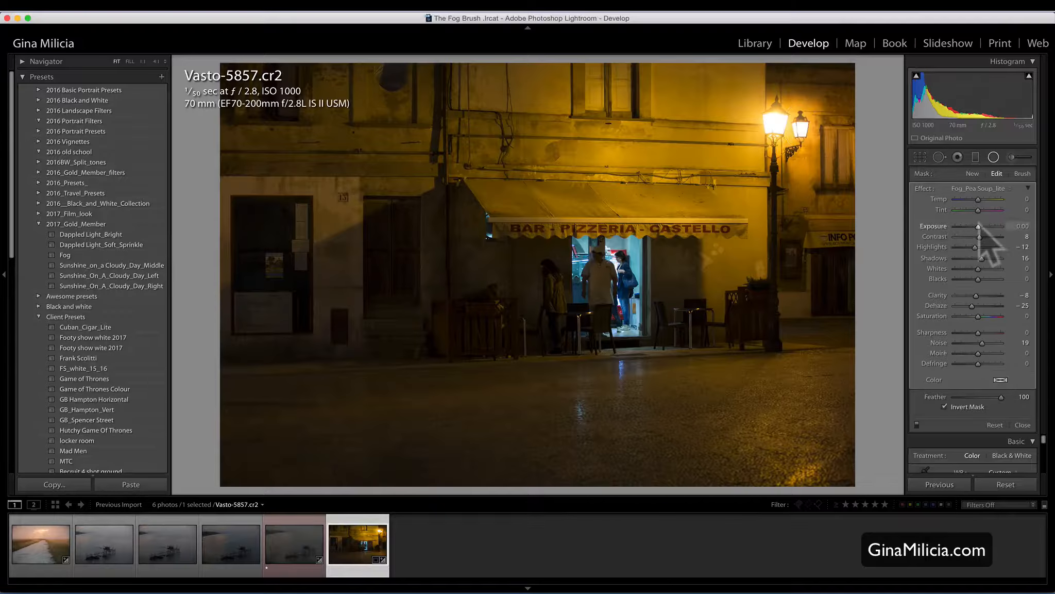
left_click_drag(981, 227, 984, 227)
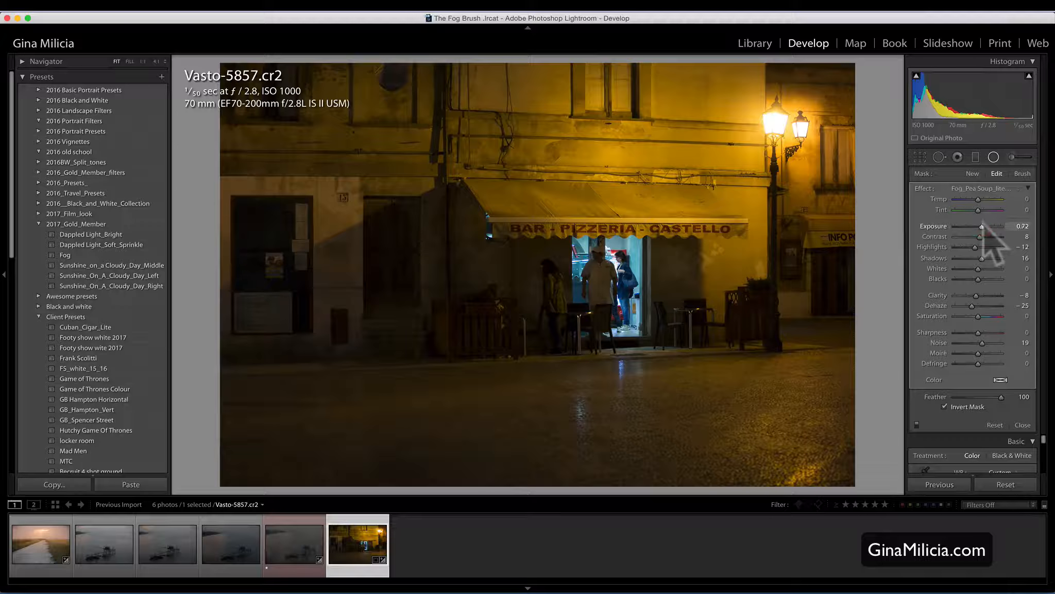
Step: Paint Fog_Morning_Mist with the Adjustment Brush at size 18 across the street, the shopfront and the dark doorways
left_click(1012, 157)
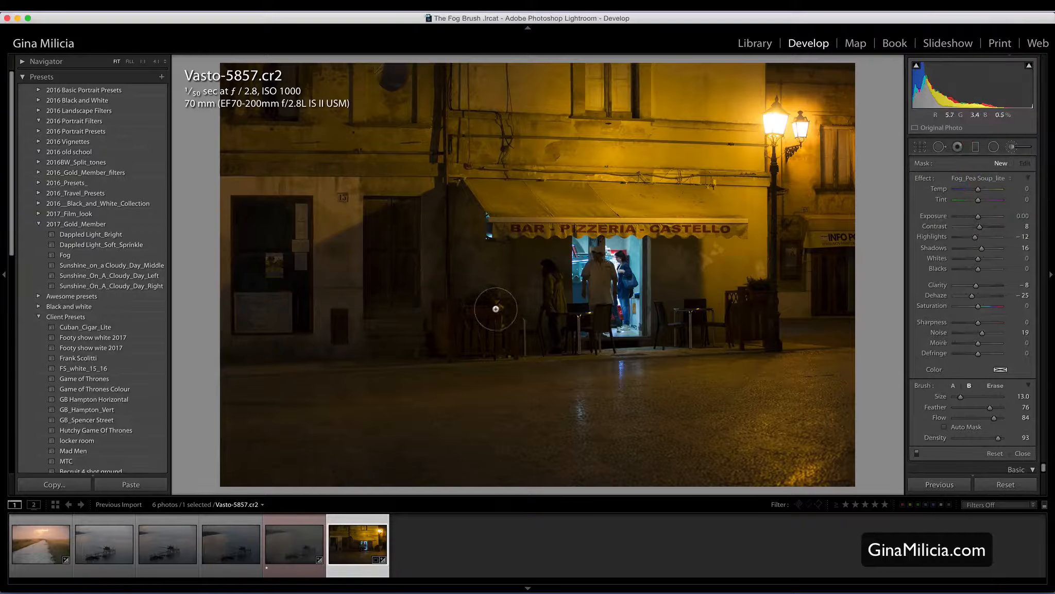
left_click(969, 179)
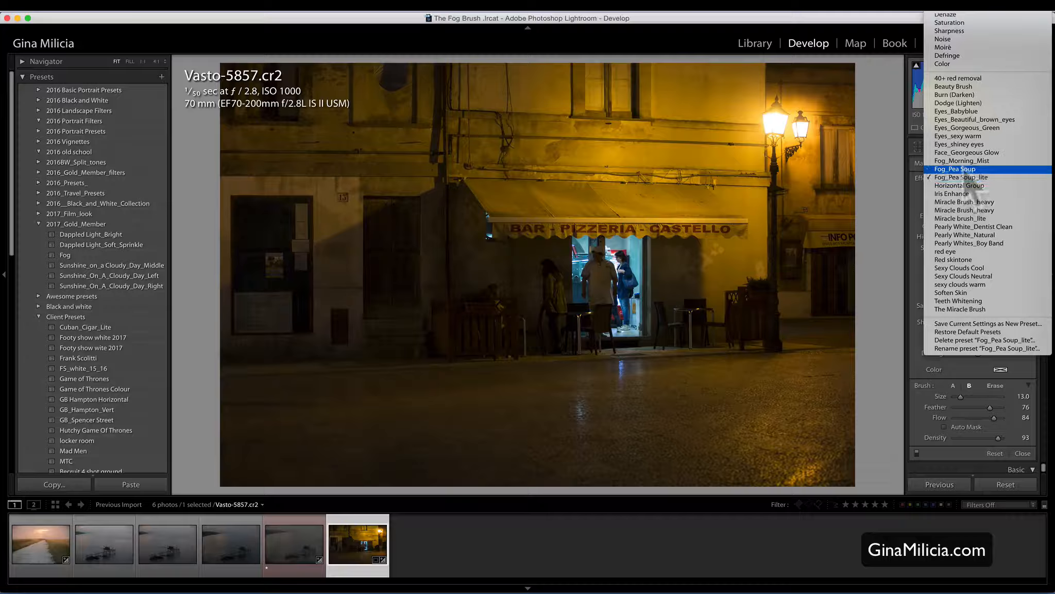
left_click(961, 161)
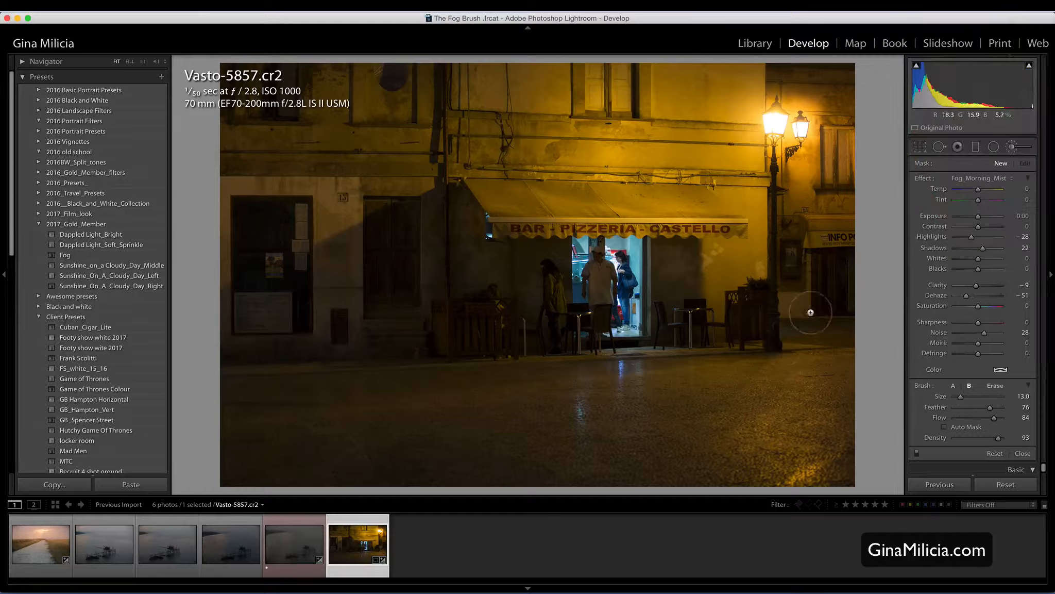
scroll(802, 337, "up", 5)
mouse_move(775, 271)
left_mouse_down()
mouse_move(821, 227)
mouse_move(844, 276)
mouse_move(821, 369)
left_mouse_up()
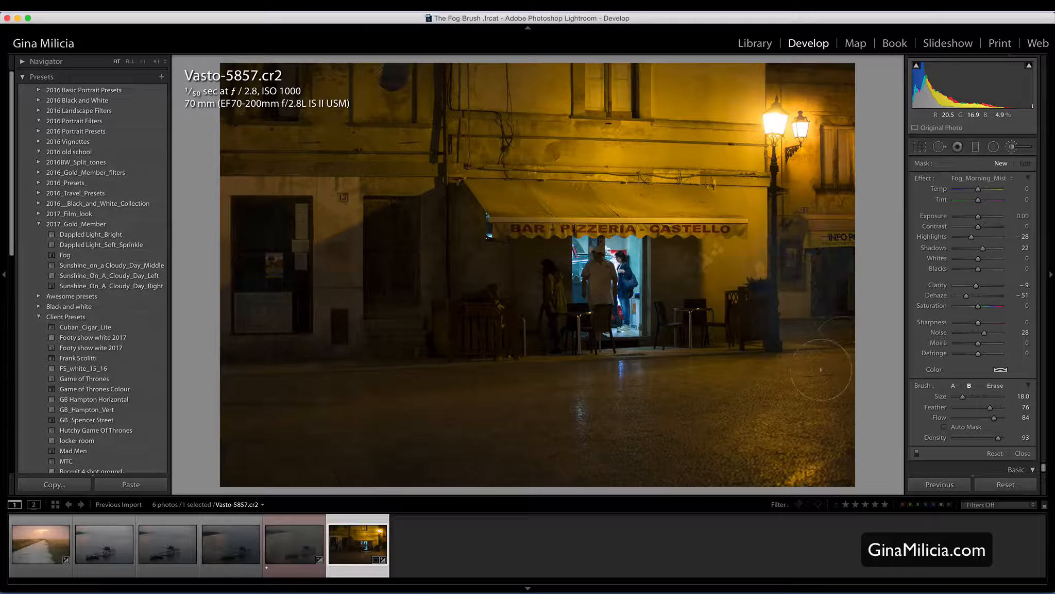
mouse_move(774, 396)
left_mouse_down()
mouse_move(698, 354)
mouse_move(719, 337)
mouse_move(674, 275)
left_mouse_up()
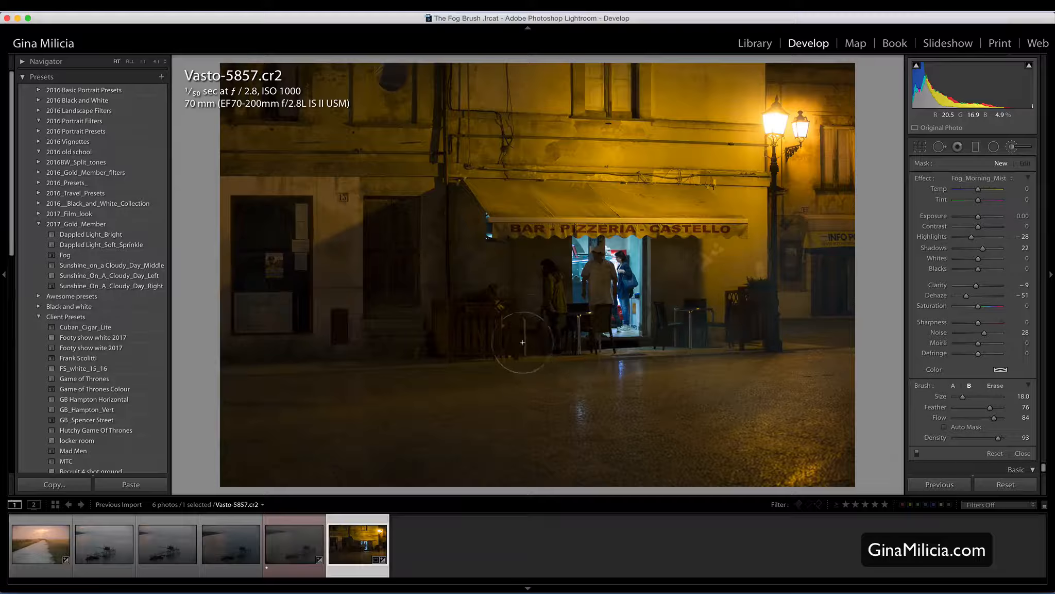
mouse_move(478, 303)
left_mouse_down()
mouse_move(243, 316)
mouse_move(237, 333)
mouse_move(294, 350)
mouse_move(277, 372)
mouse_move(317, 337)
mouse_move(269, 337)
mouse_move(294, 355)
mouse_move(229, 338)
mouse_move(274, 352)
mouse_move(274, 399)
mouse_move(254, 388)
left_mouse_up()
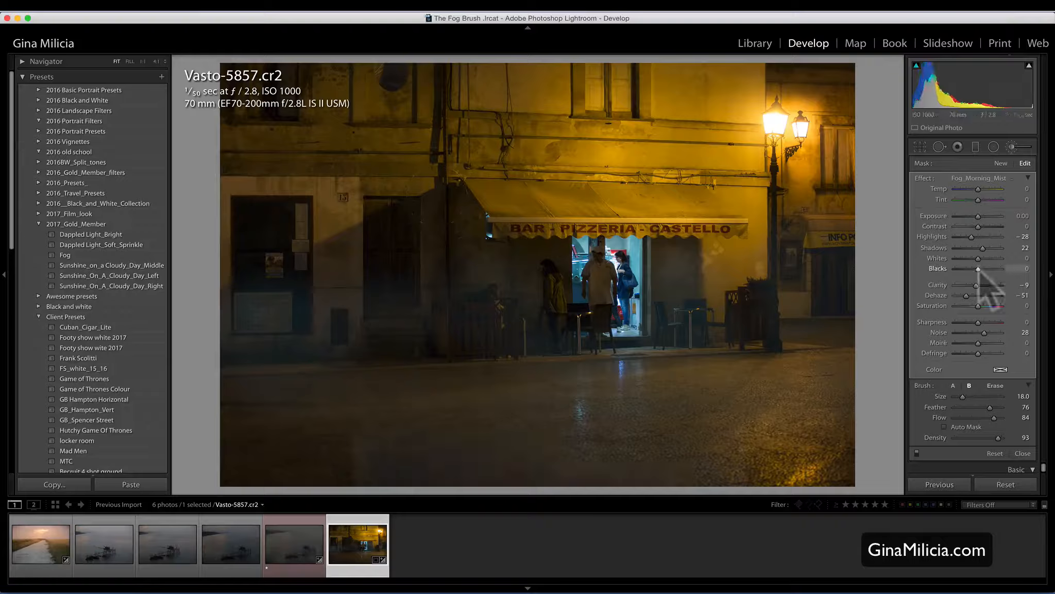
Step: Close the Adjustment Brush and convert the street photo to Black & White
left_click(1013, 148)
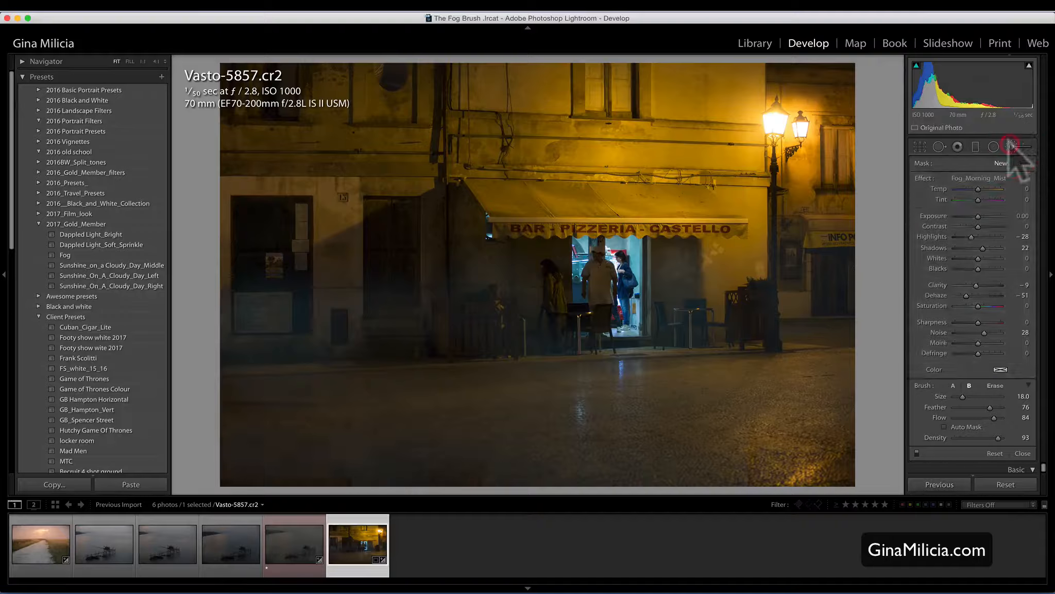
left_click(1012, 188)
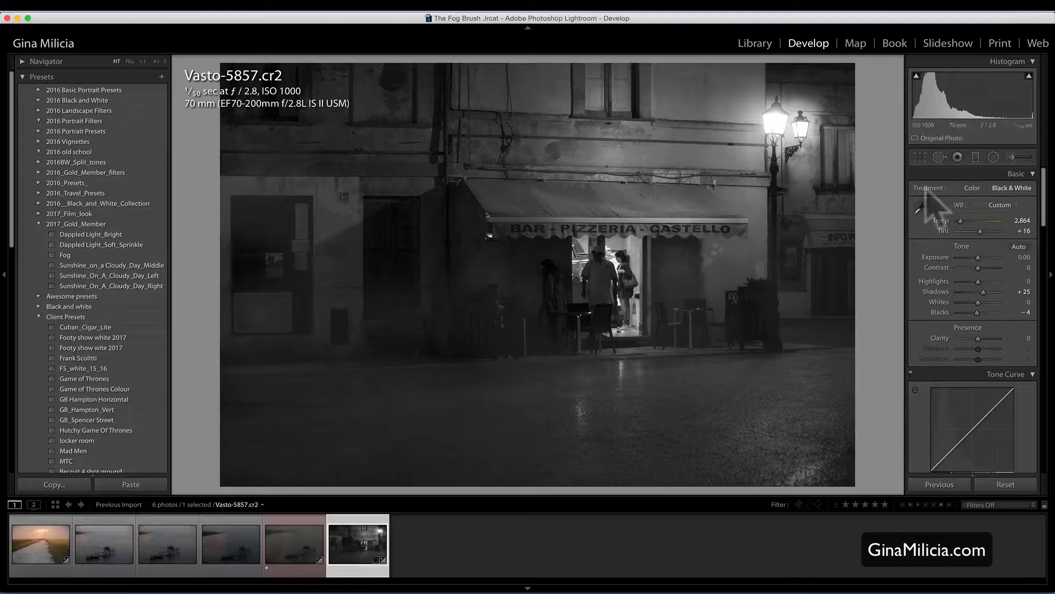
Step: Show the Fog_Morning_Mist mask overlay, brush over the uncovered lower corners and foreground of the street, and enlarge the brush to 24
left_click(1012, 157)
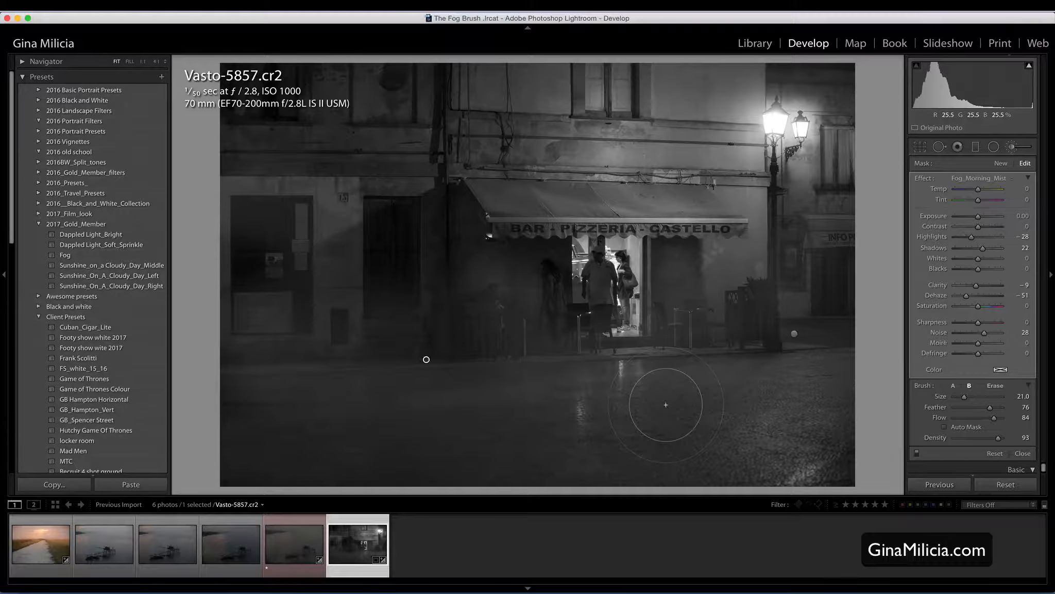
key("o")
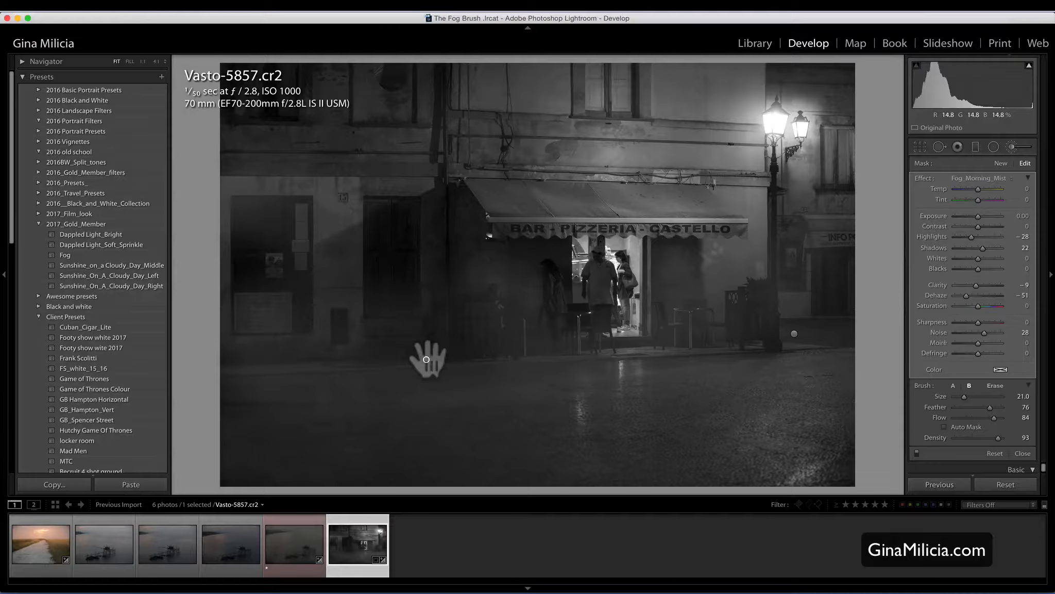
mouse_move(426, 359)
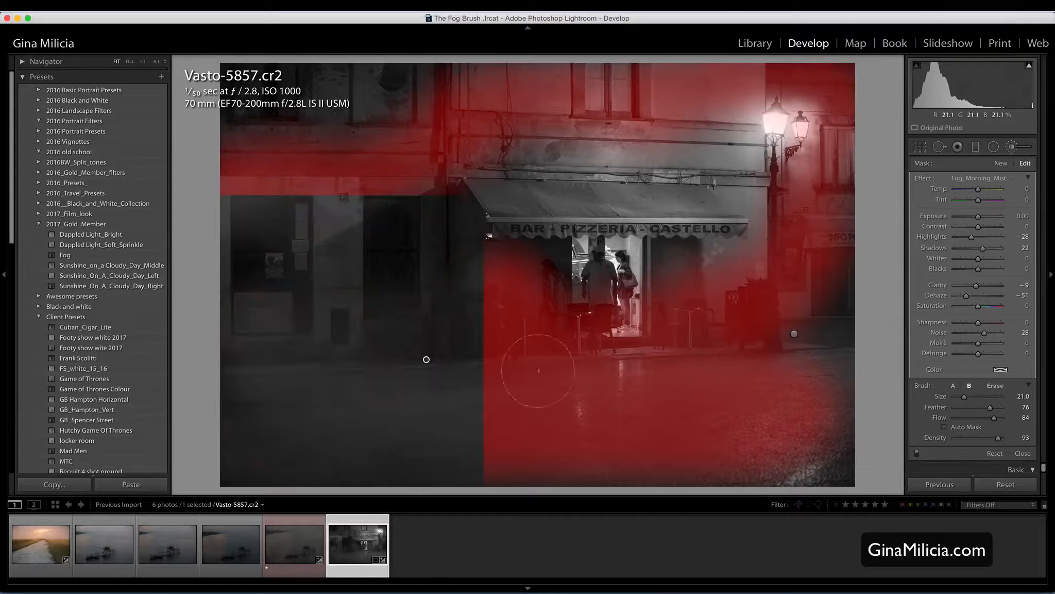
key("o")
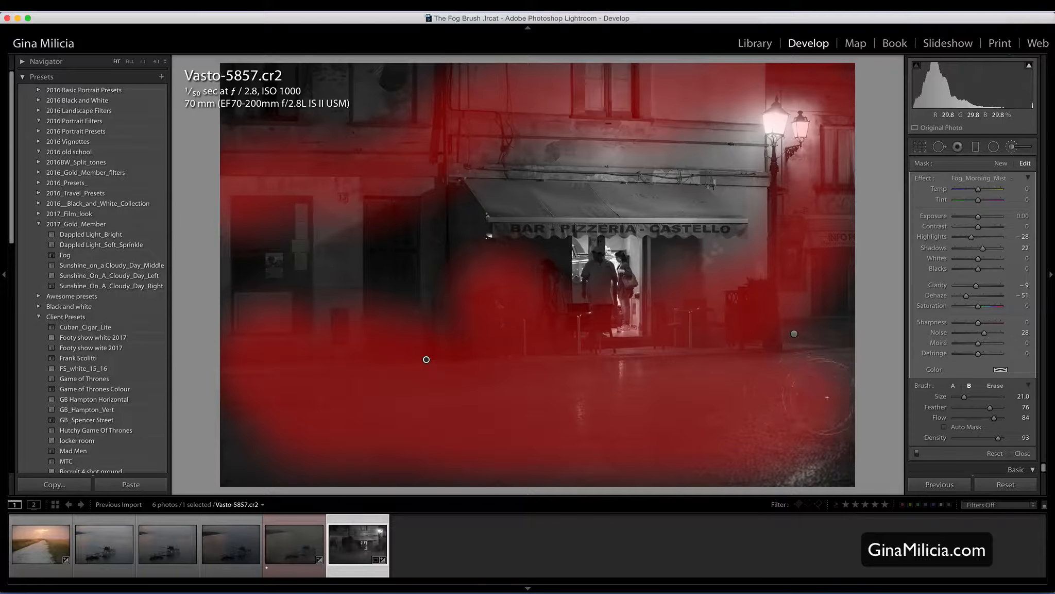
left_click_drag(782, 467, 705, 481)
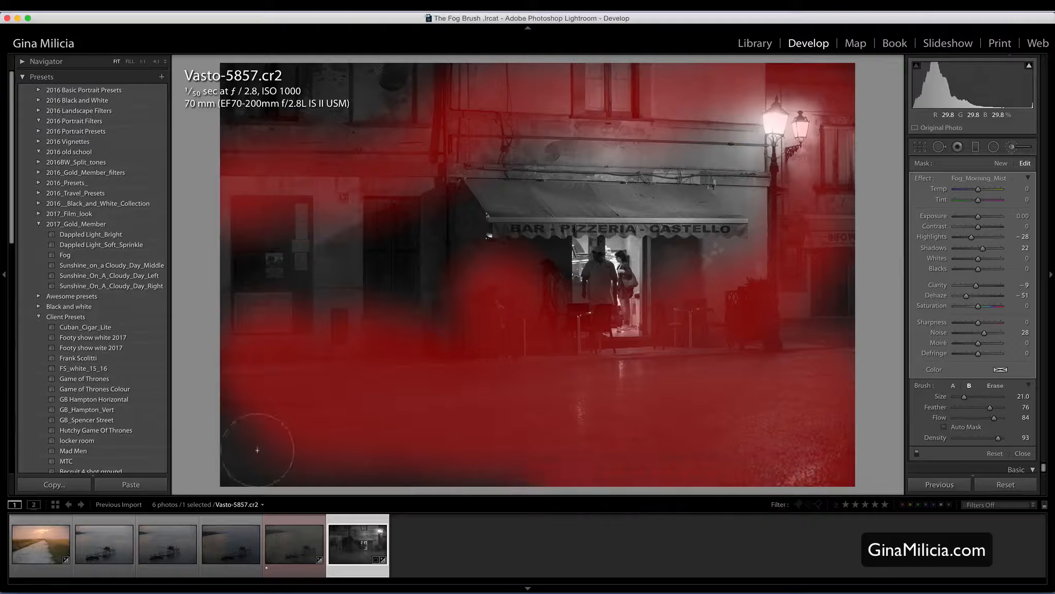
left_click_drag(220, 451, 273, 463)
mouse_move(476, 446)
left_mouse_down()
mouse_move(557, 431)
mouse_move(557, 408)
left_mouse_up()
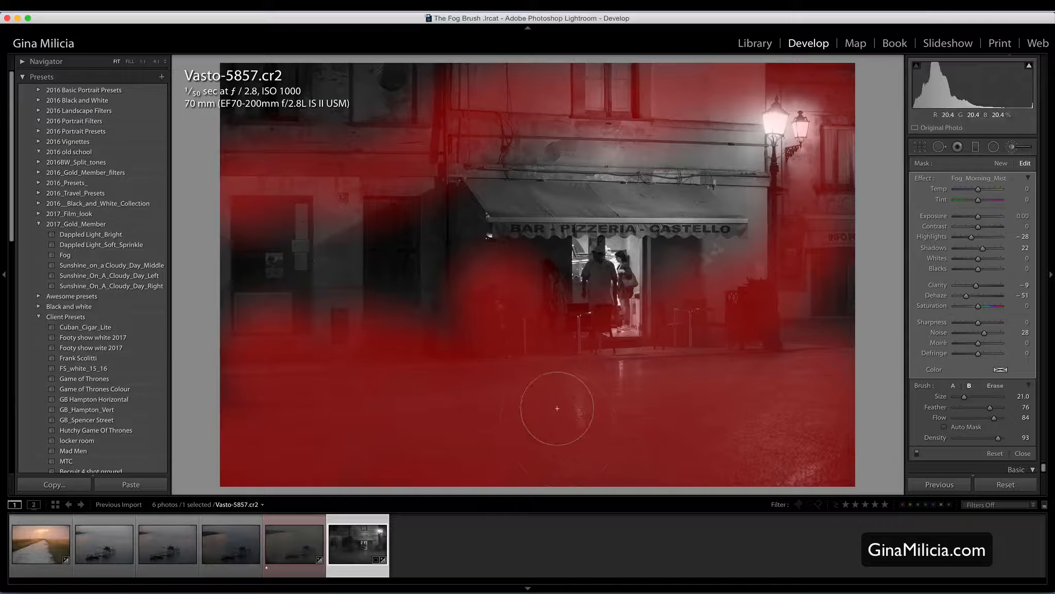
key("bracketright")
key("bracketright")
key("bracketright")
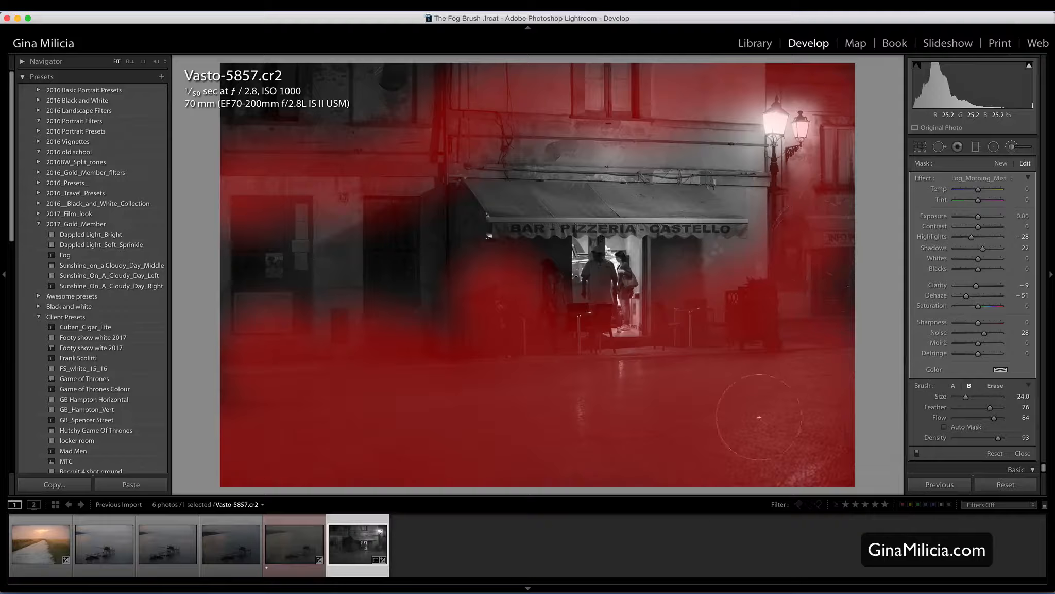
Step: Compare the foggy street photo with its before view and hide the mask overlay
key("backslash")
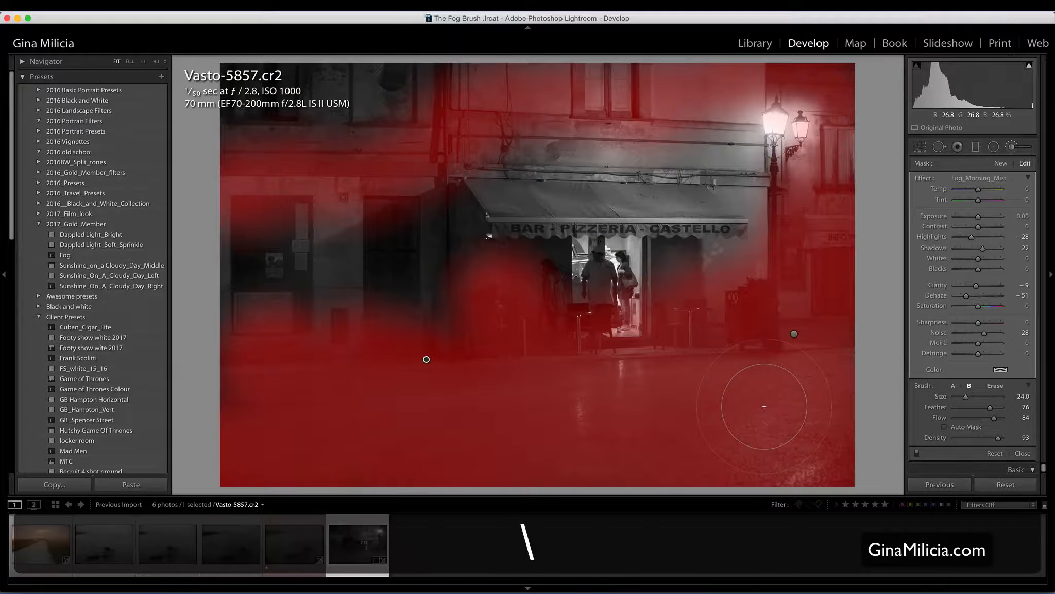
key("backslash")
key("backslash")
key("backslash")
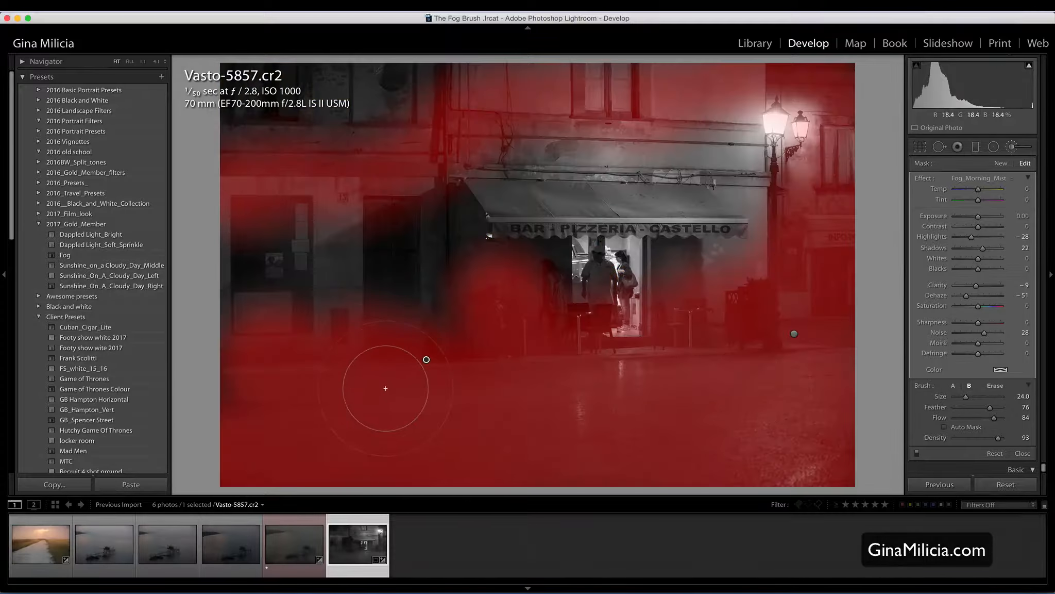
key("o")
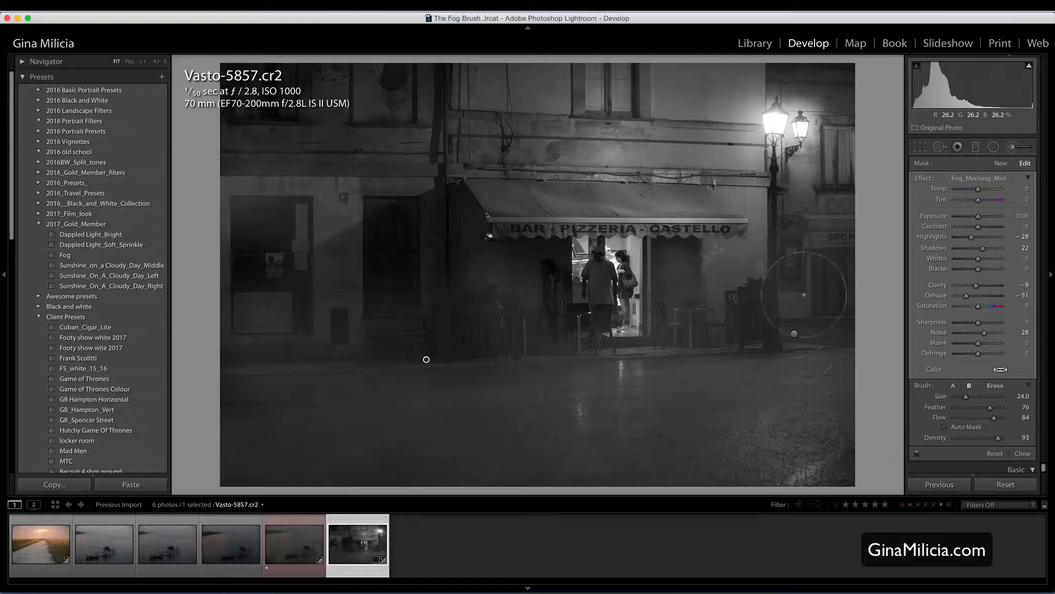
Step: Choose the Fog_Pea Soup preset, start a new brush mask and paint it over the doorways beside the lamp post and the wall beside the awning
left_click(976, 178)
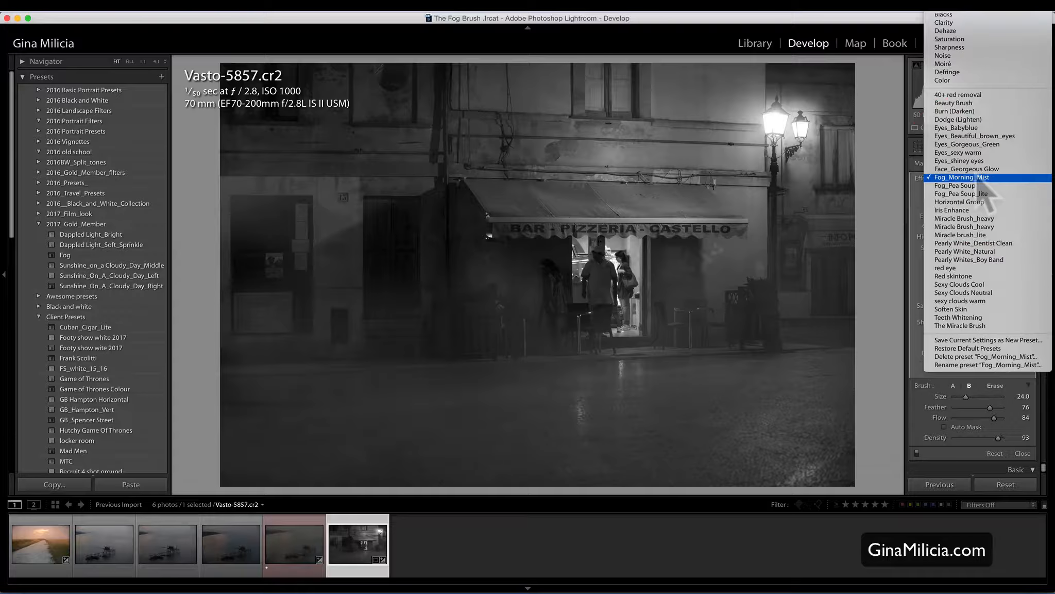
left_click(974, 187)
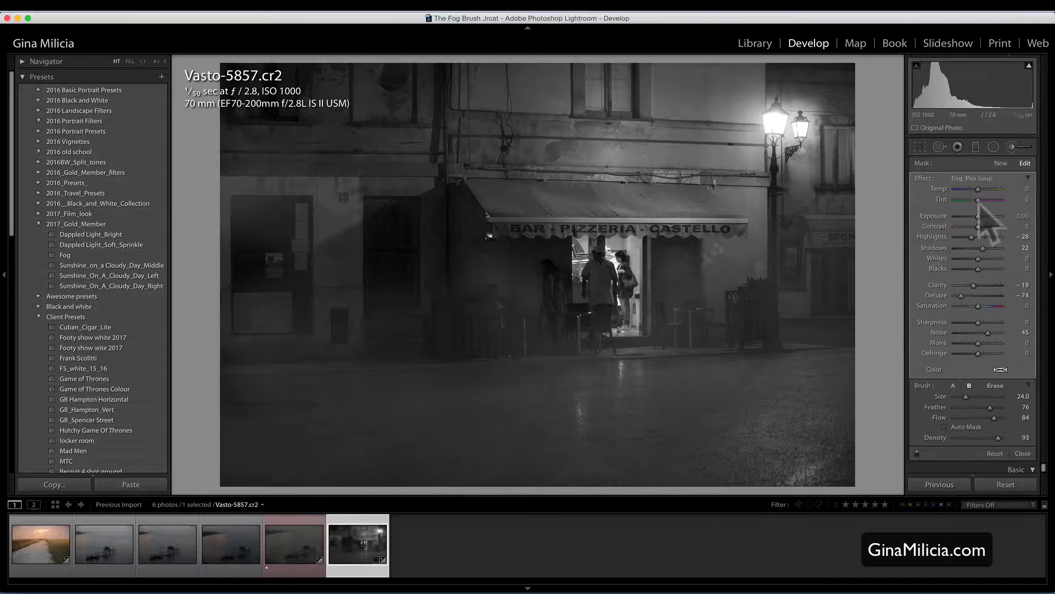
left_click(1001, 163)
scroll(709, 358, "down", 9)
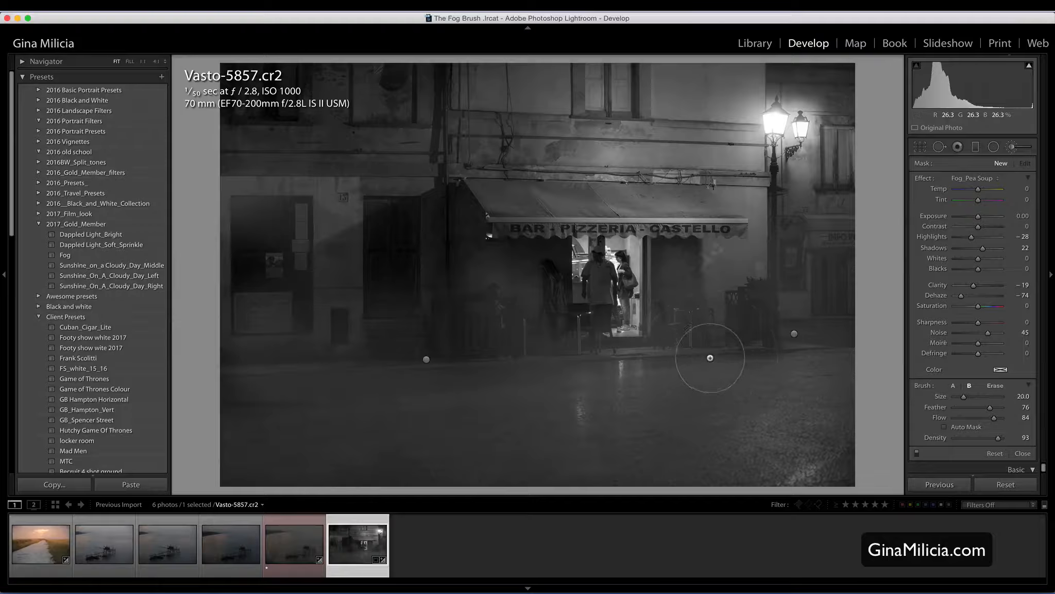
mouse_move(729, 341)
left_mouse_down()
mouse_move(728, 315)
mouse_move(804, 282)
mouse_move(810, 300)
mouse_move(843, 291)
mouse_move(849, 316)
left_mouse_up()
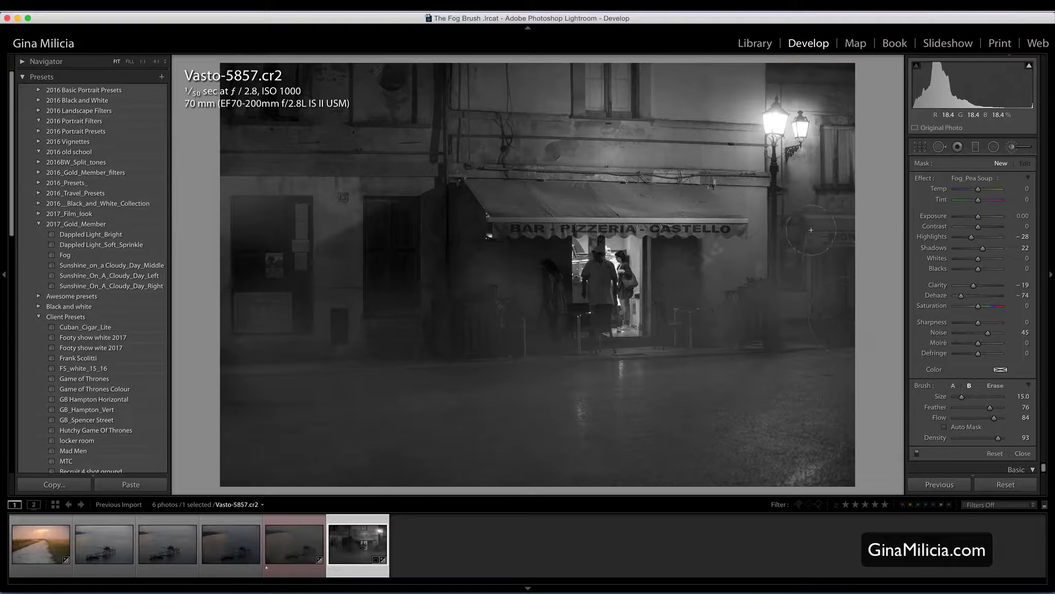
mouse_move(811, 230)
left_mouse_down()
mouse_move(805, 242)
mouse_move(798, 199)
mouse_move(835, 237)
left_mouse_up()
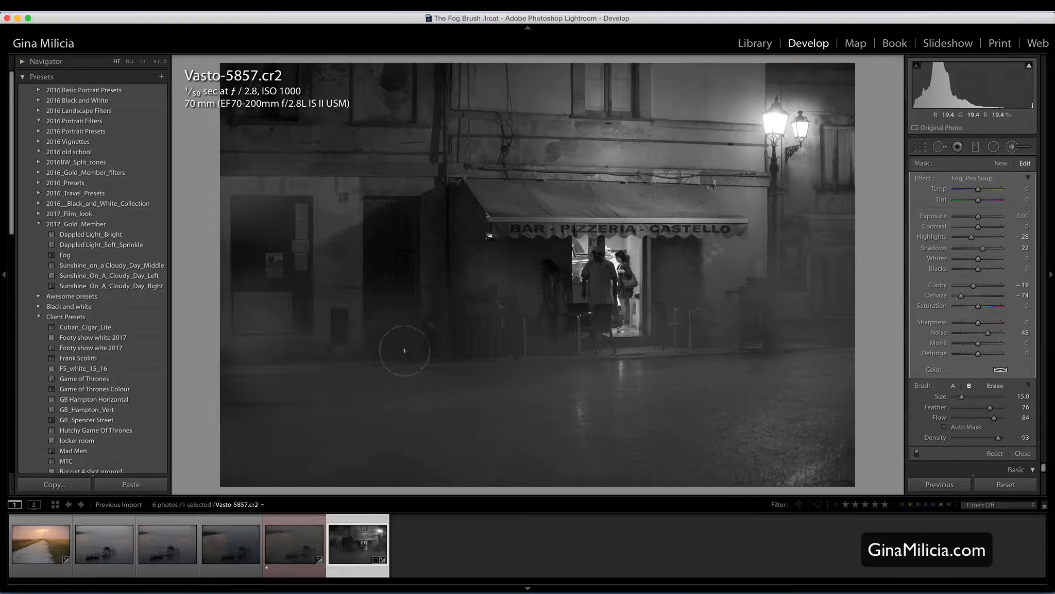
mouse_move(439, 380)
left_mouse_down()
mouse_move(508, 359)
mouse_move(521, 312)
mouse_move(555, 303)
mouse_move(556, 289)
mouse_move(504, 243)
mouse_move(467, 170)
mouse_move(440, 217)
left_mouse_up()
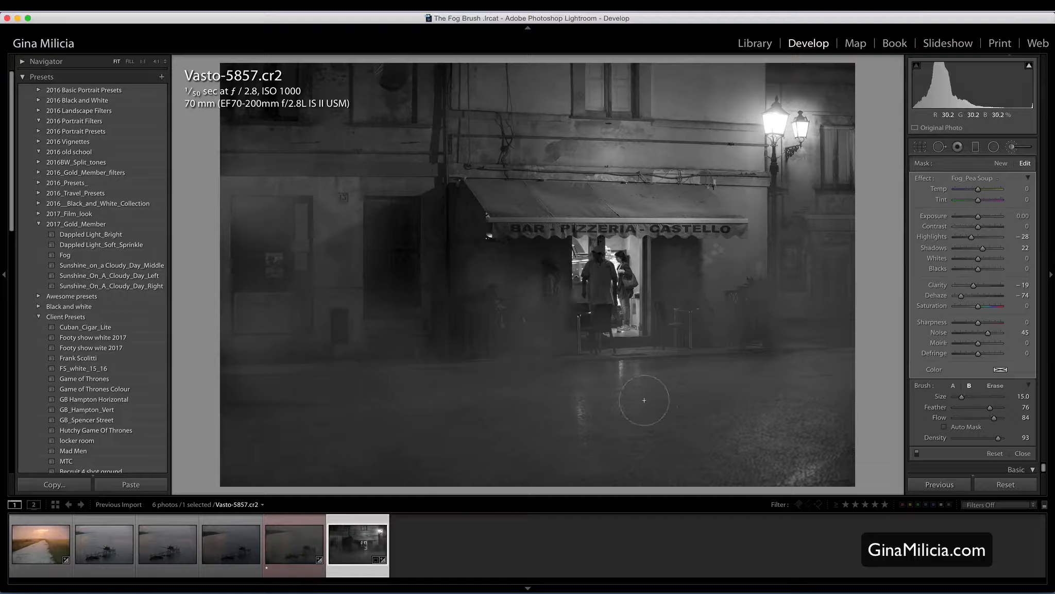
Step: Erase fog beside the awning with the size 10 eraser, refine the mask around the far doorways and show the Fog_Pea Soup overlay
key("alt")
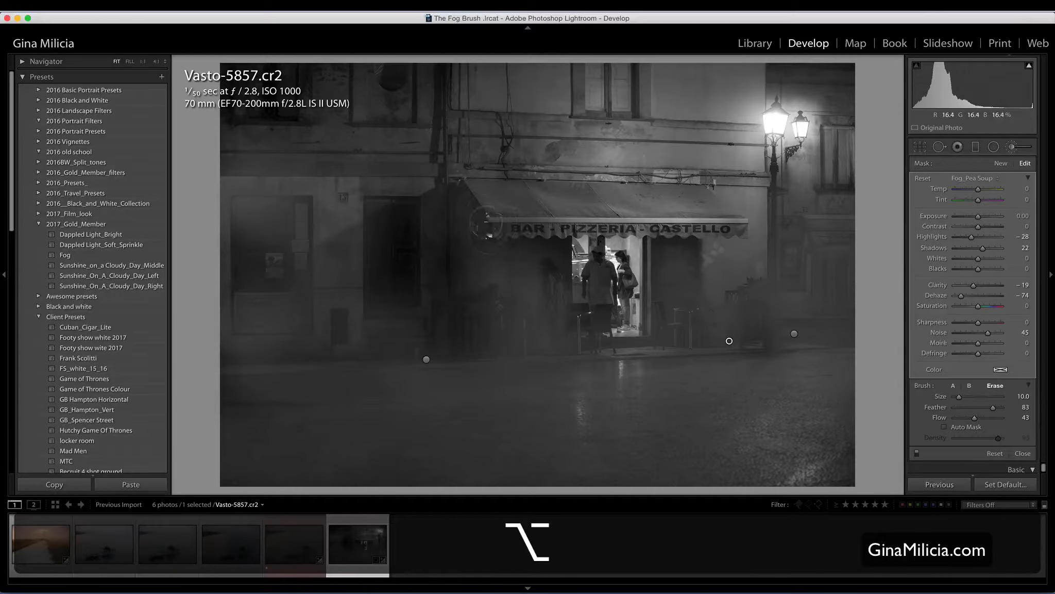
mouse_move(470, 193)
left_mouse_down()
mouse_move(478, 225)
mouse_move(492, 232)
mouse_move(488, 328)
mouse_move(470, 292)
mouse_move(454, 321)
left_mouse_up()
mouse_move(372, 183)
left_mouse_down()
mouse_move(403, 222)
mouse_move(278, 207)
mouse_move(230, 230)
left_mouse_up()
mouse_move(337, 295)
left_mouse_down()
mouse_move(383, 299)
mouse_move(465, 340)
left_mouse_up()
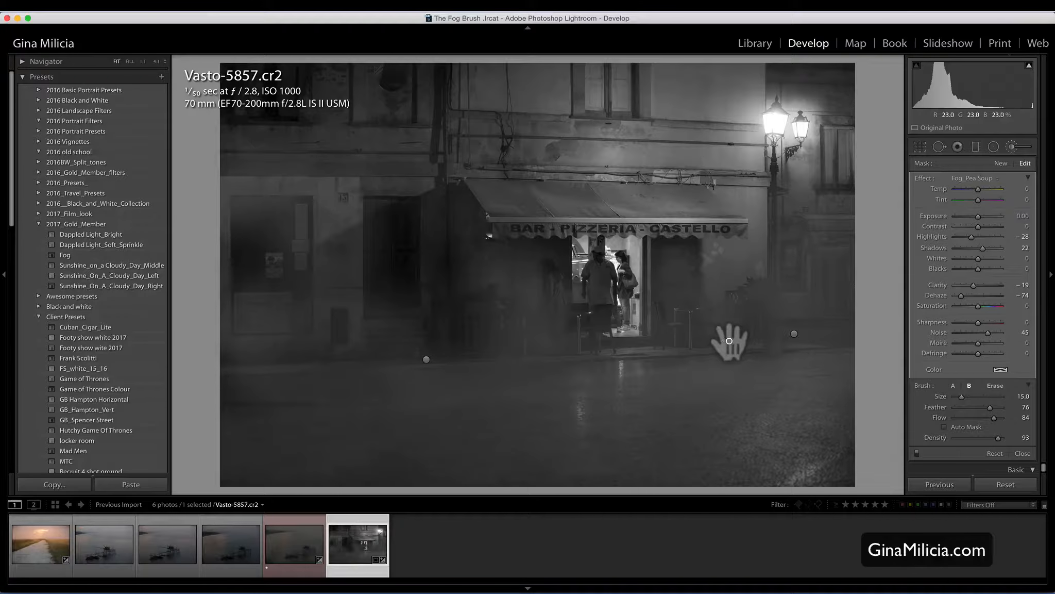
key("o")
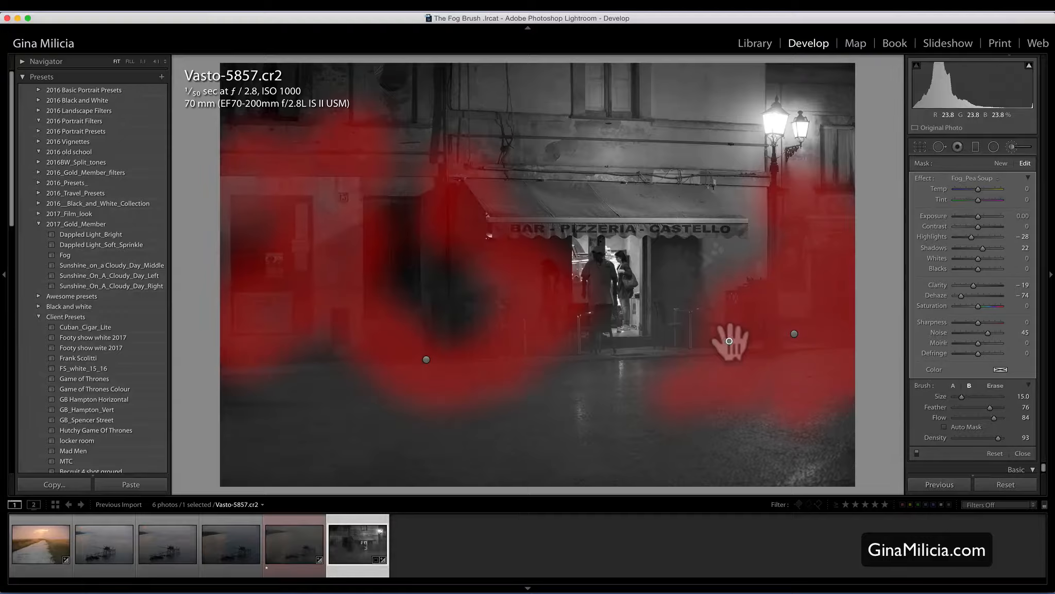
Step: Scale down the Fog_Pea Soup mask's overall strength to Dehaze -22 and Clarity -6, and compare the photo with its before view
key("alt")
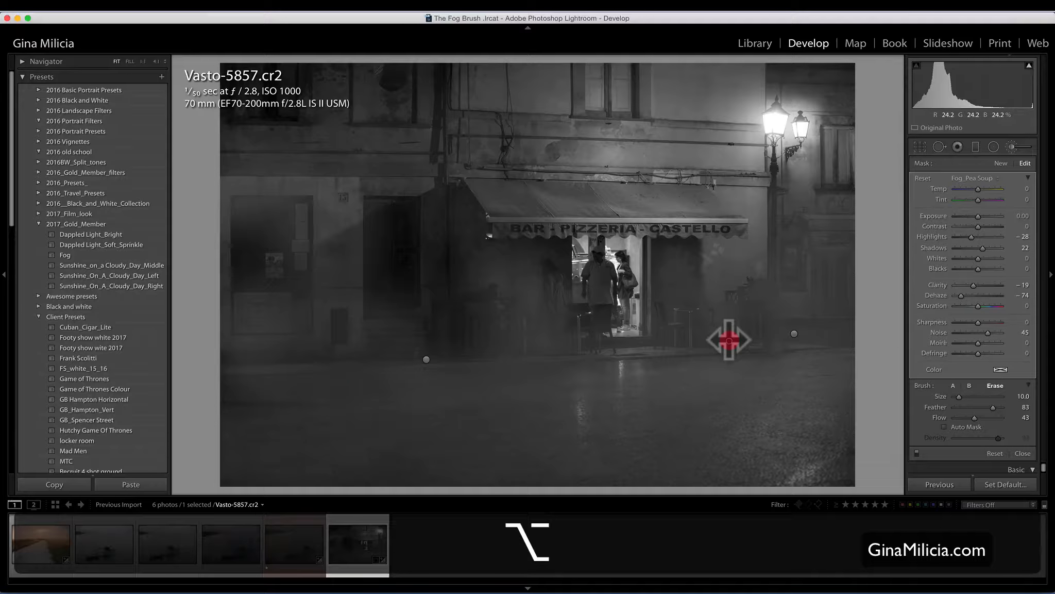
mouse_move(728, 340)
left_mouse_down()
mouse_move(685, 340)
mouse_move(742, 340)
mouse_move(645, 339)
left_mouse_up()
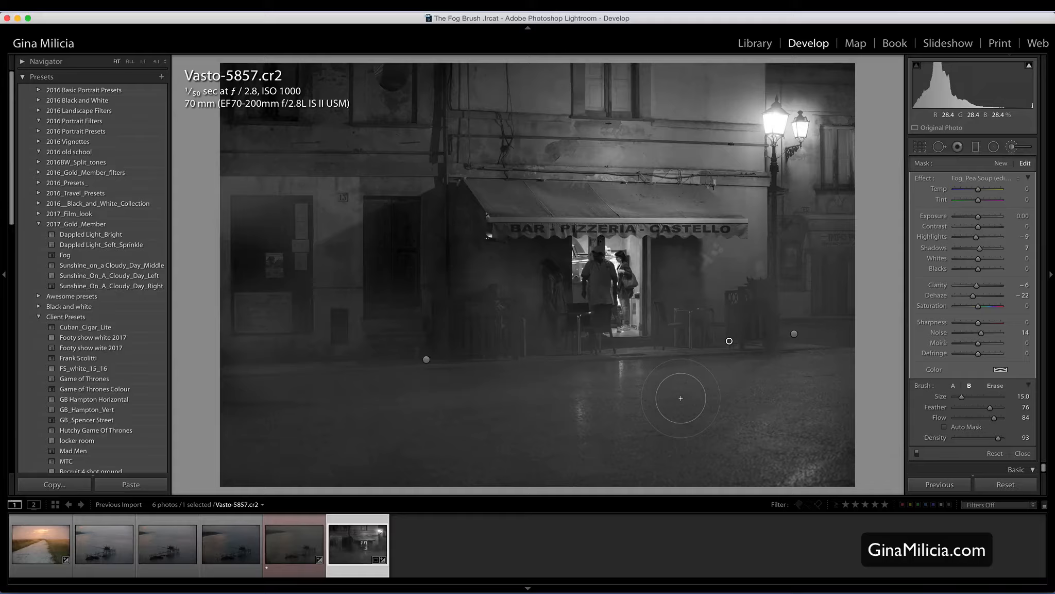
key("backslash")
key("backslash")
Step: Close the Adjustment Brush and set Highlights to -30, Shadows to -6, Whites to +12, Blacks to -23 and Clarity to +2
left_click(1011, 147)
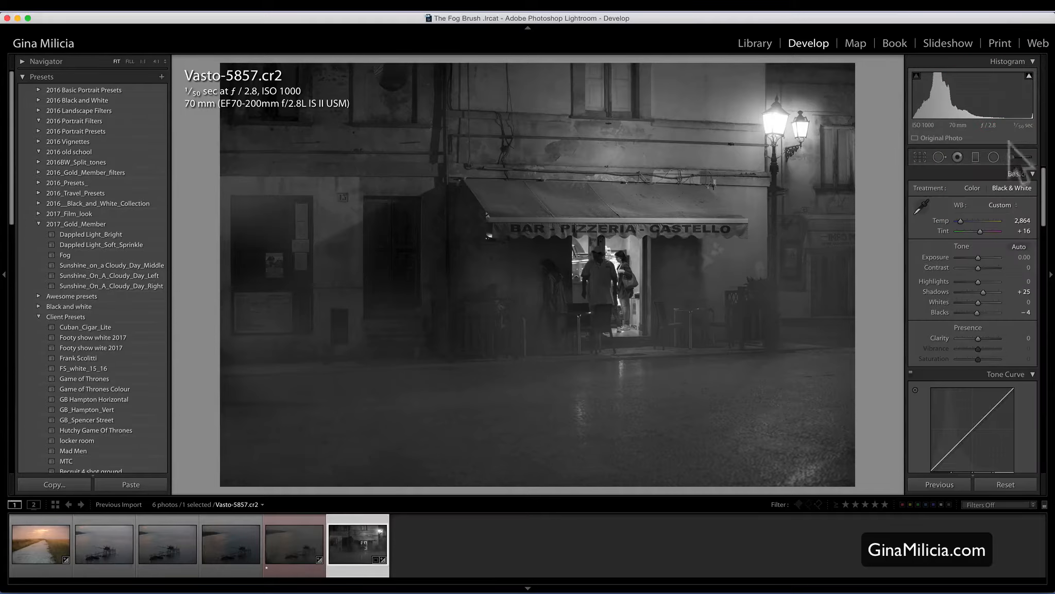
left_click_drag(979, 312, 979, 338)
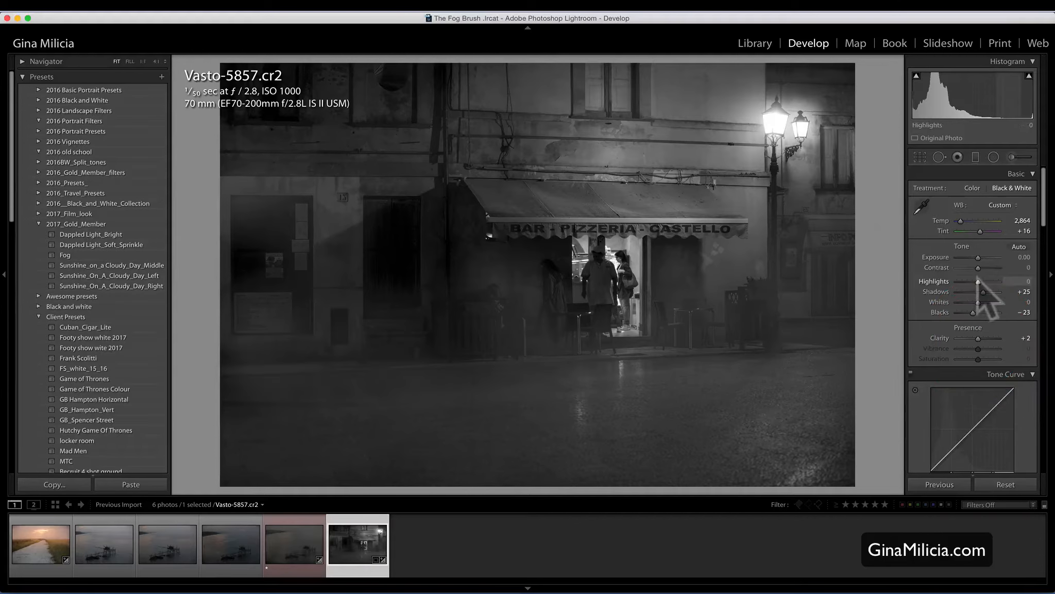
mouse_move(978, 282)
left_mouse_down()
mouse_move(994, 293)
mouse_move(975, 292)
left_mouse_up()
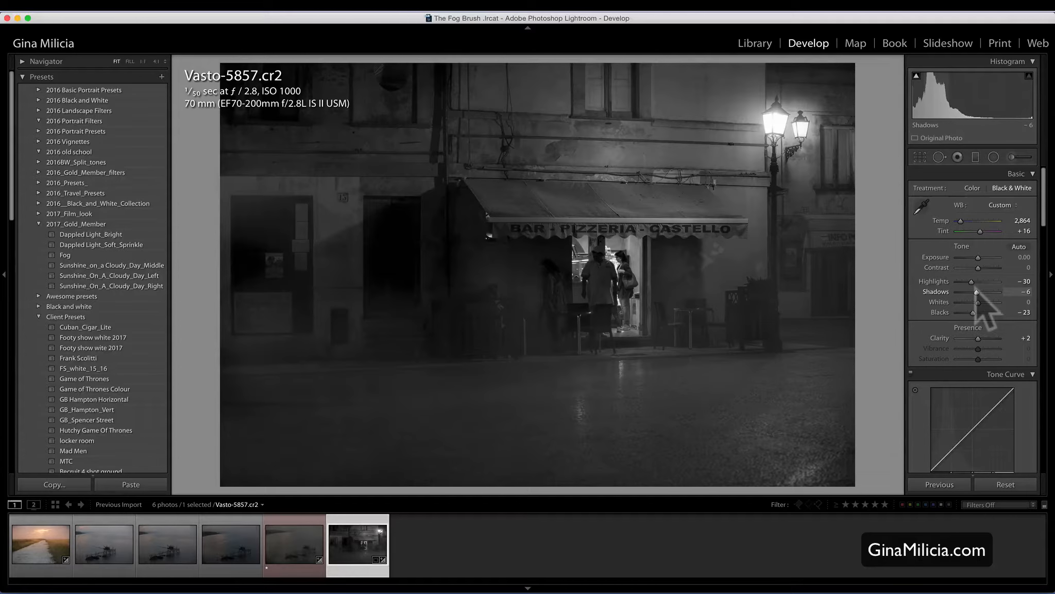
left_click_drag(978, 301, 981, 303)
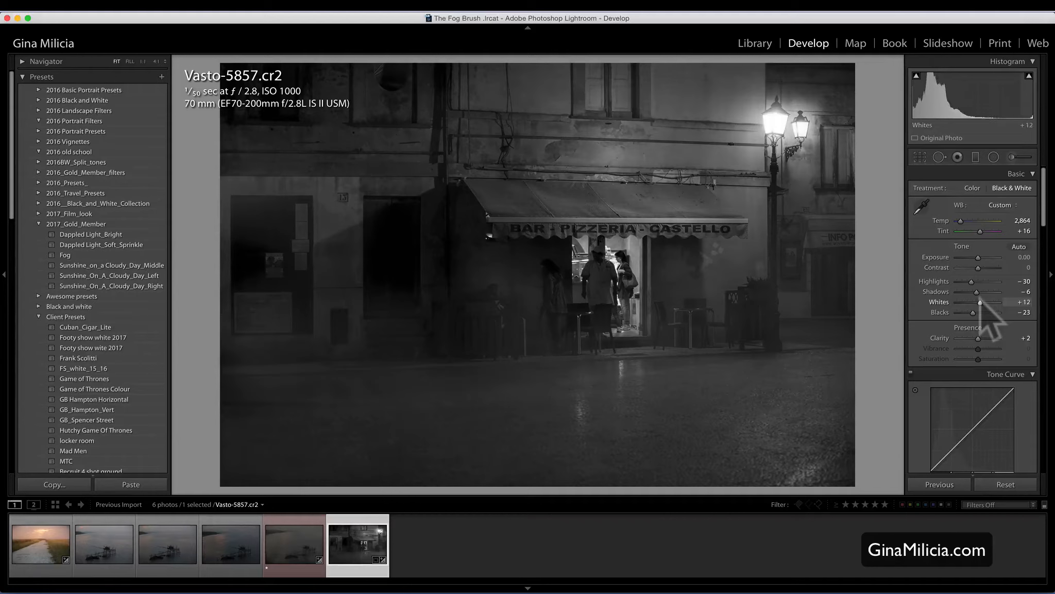
left_click(980, 302)
Step: Compare the finished black-and-white street photo with its original colour version
key("backslash")
key("backslash")
key("backslash")
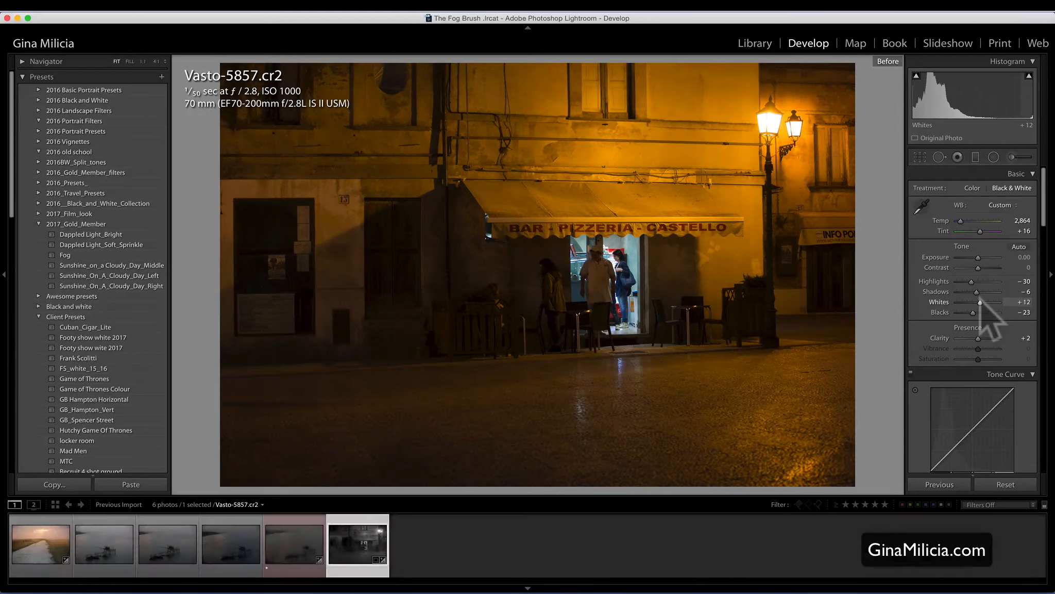
key("backslash")
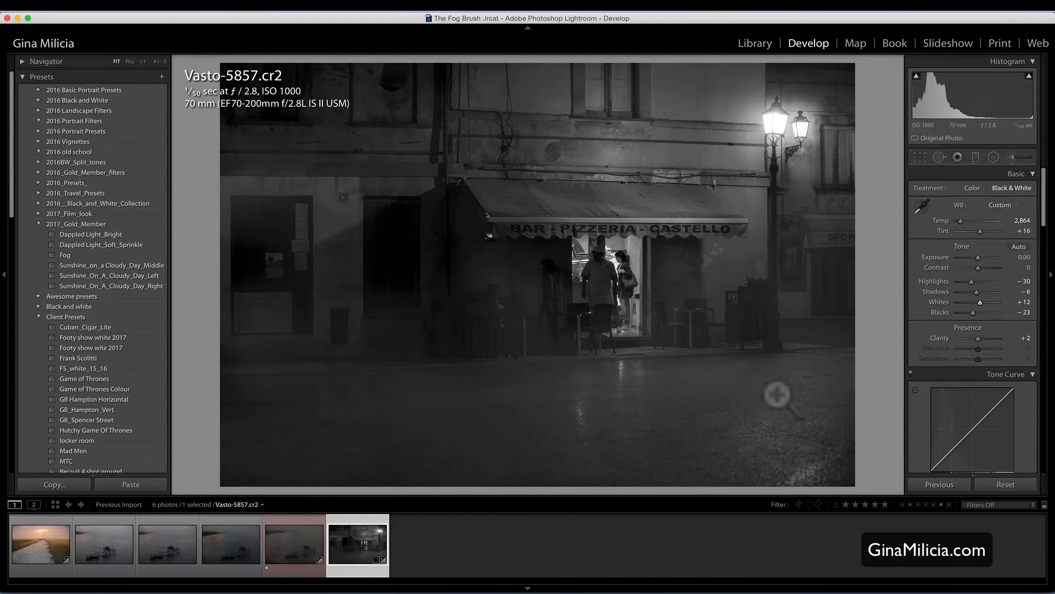
Step: Review the foggy seascape Vasto-5828.cr2 and the country road photo Vasto-5796.cr2
left_click(300, 568)
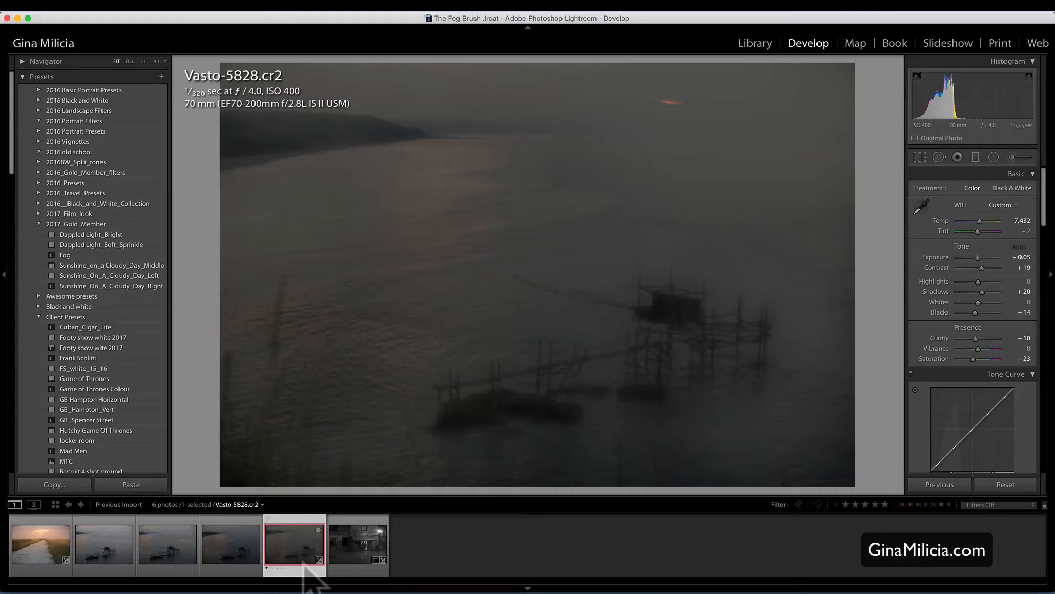
left_click(51, 569)
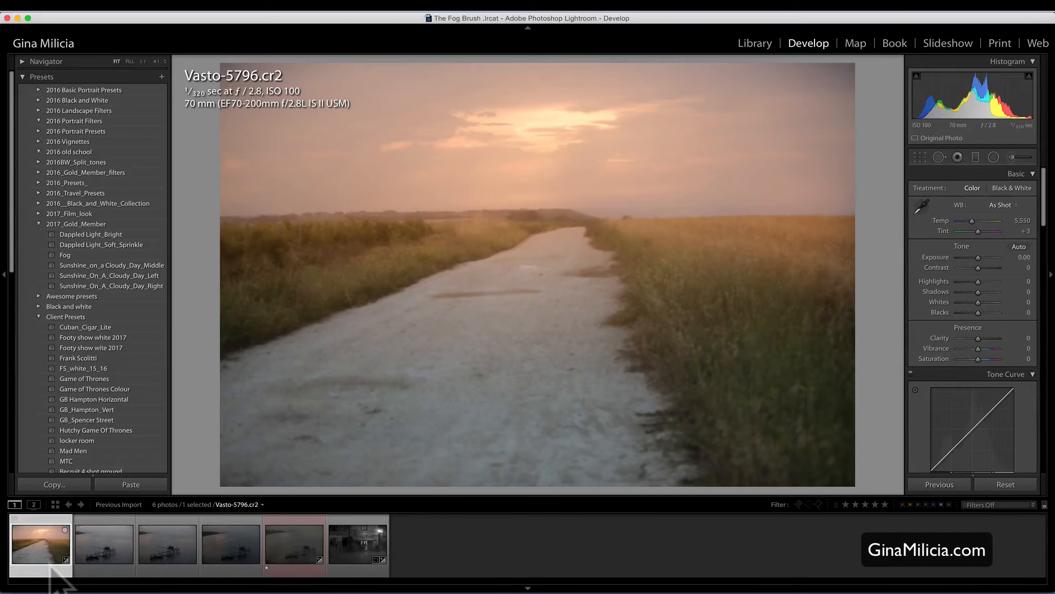
key("alt")
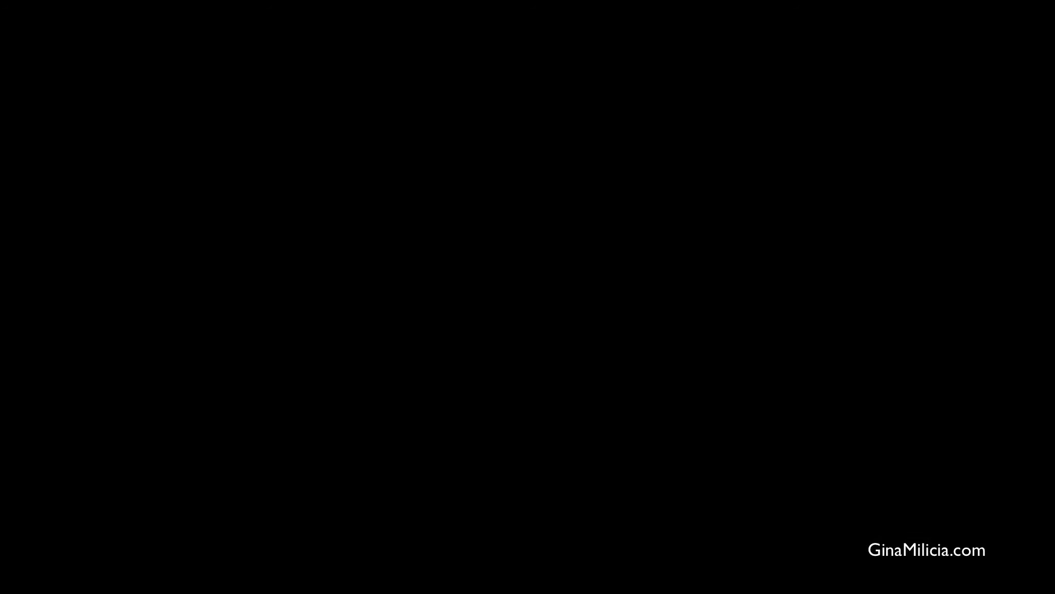